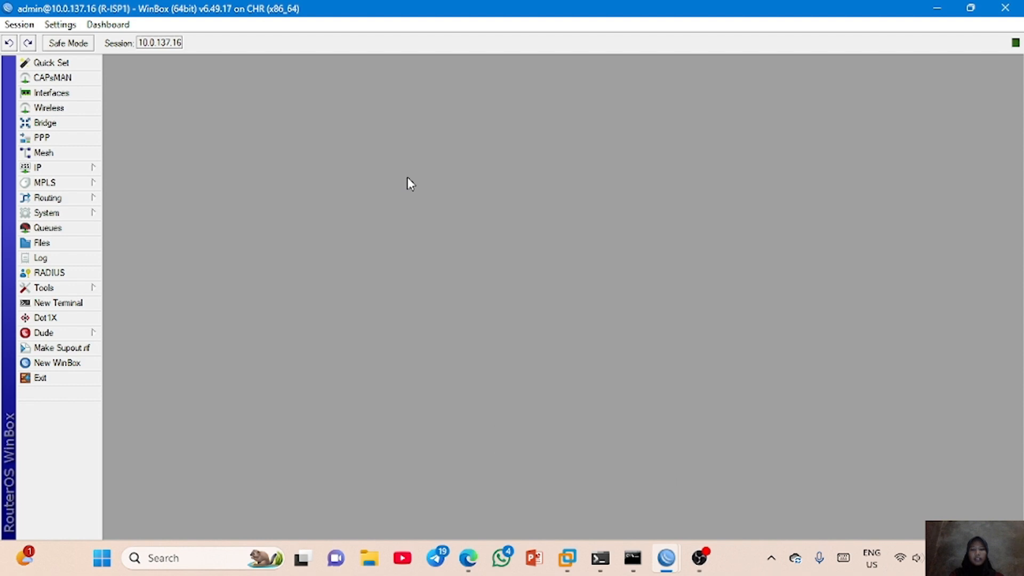
- Add the IP address 192.168.1.1/24 to interface ether2 on R-ISP1
left_click(92, 168)
left_click(129, 187)
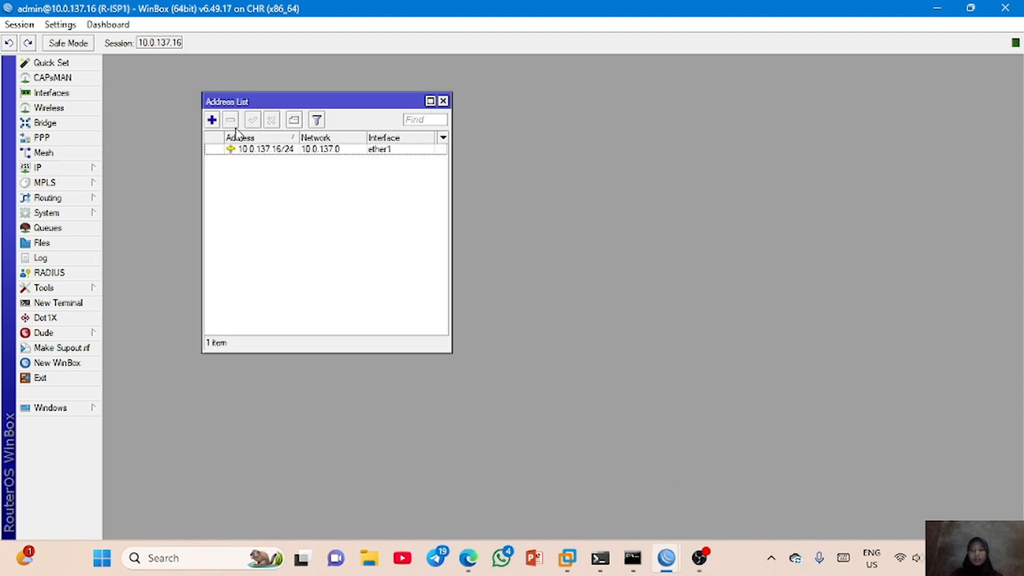
left_click(212, 119)
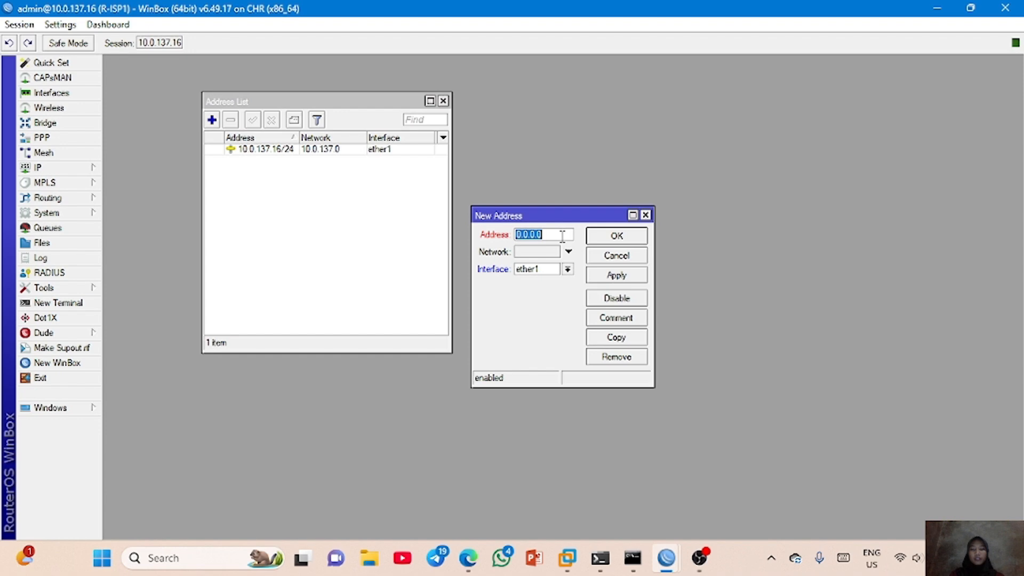
type("192.168.1.1/24")
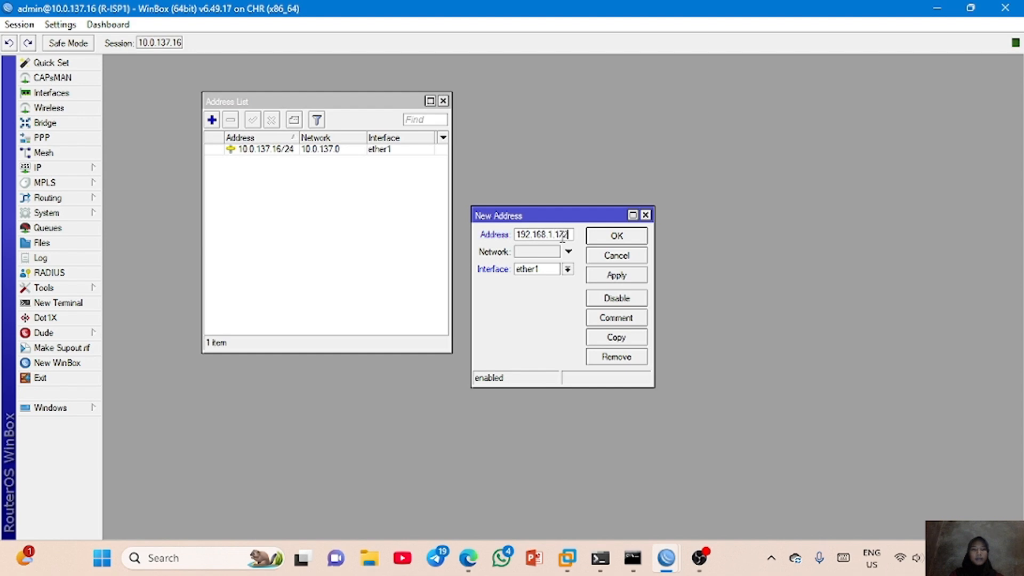
left_click(568, 269)
left_click(558, 290)
left_click(624, 277)
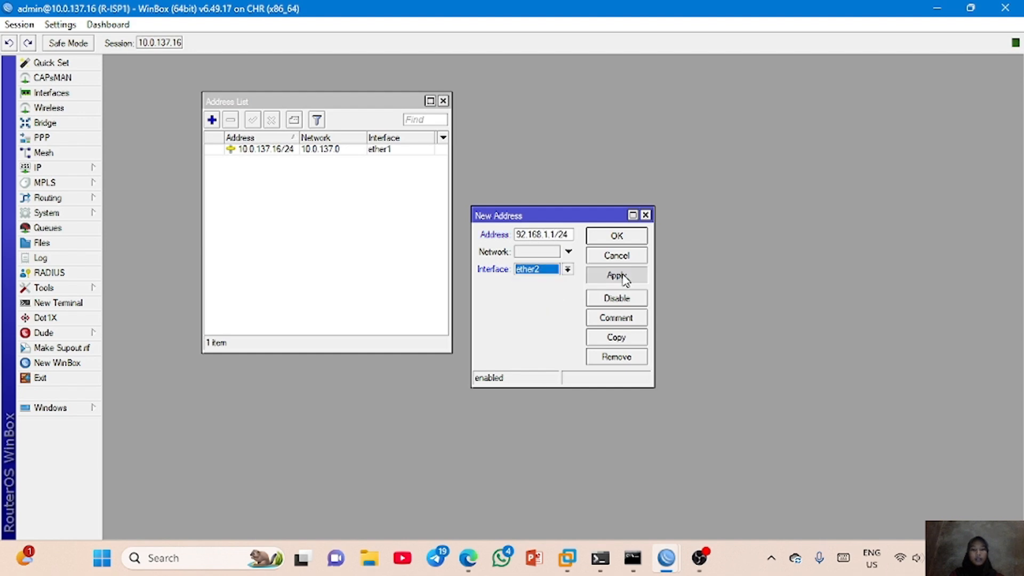
left_click(638, 237)
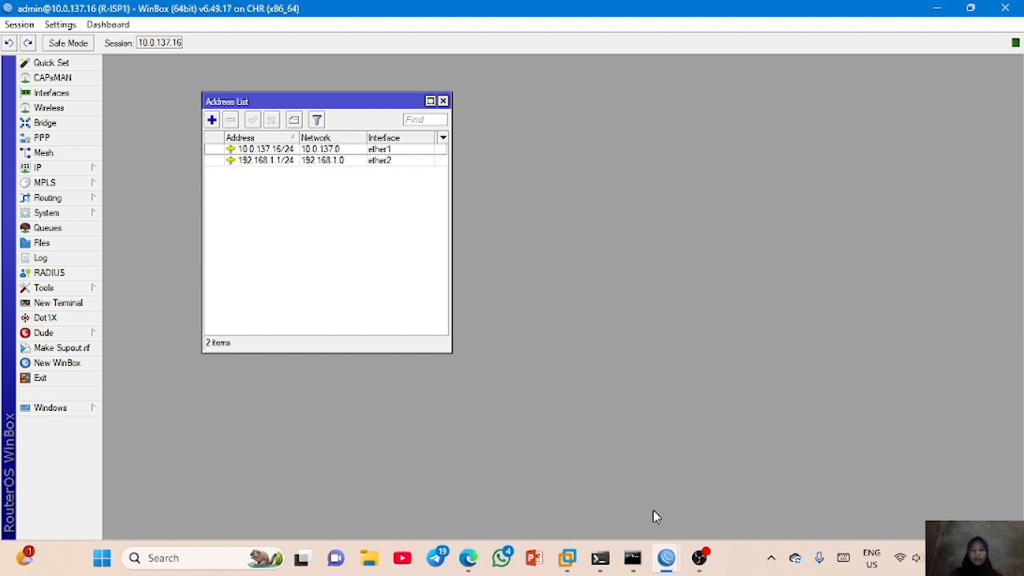
- Switch to the R-ISP2 session and add the IP address 172.16.1.1/24 to its ether2 interface
left_click(744, 485)
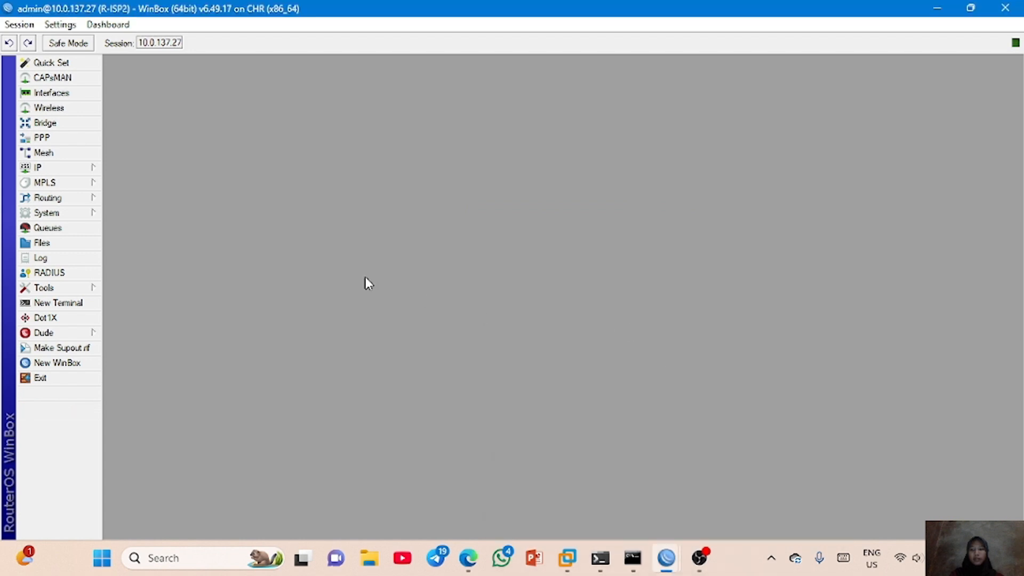
left_click(89, 169)
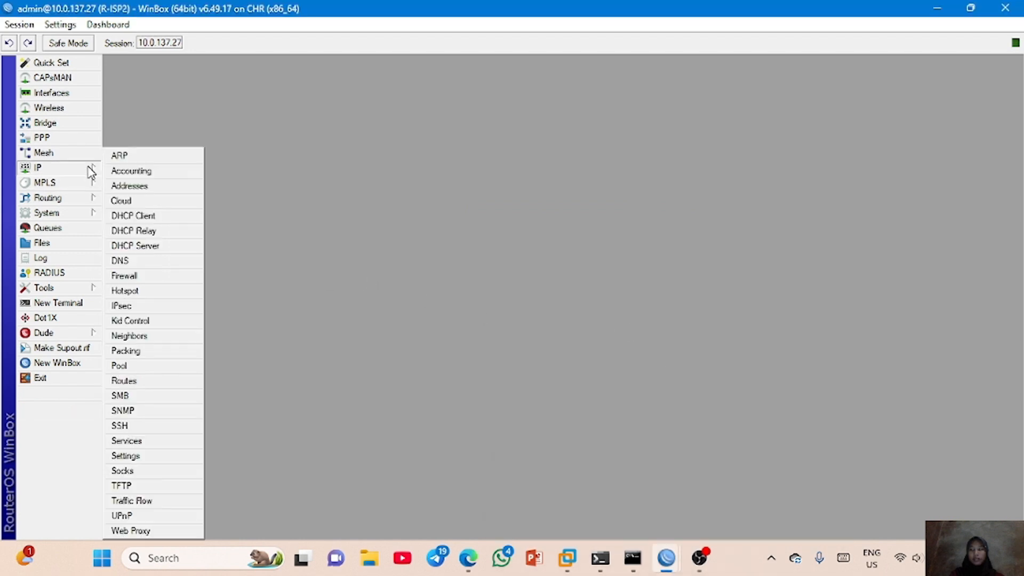
left_click(128, 186)
left_click(212, 119)
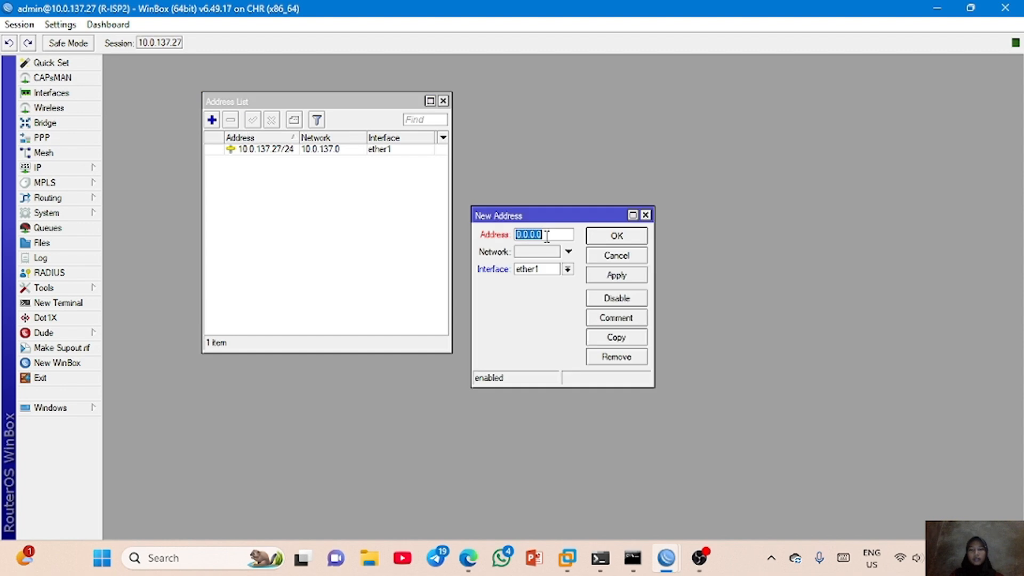
type("172.16.1.1/24")
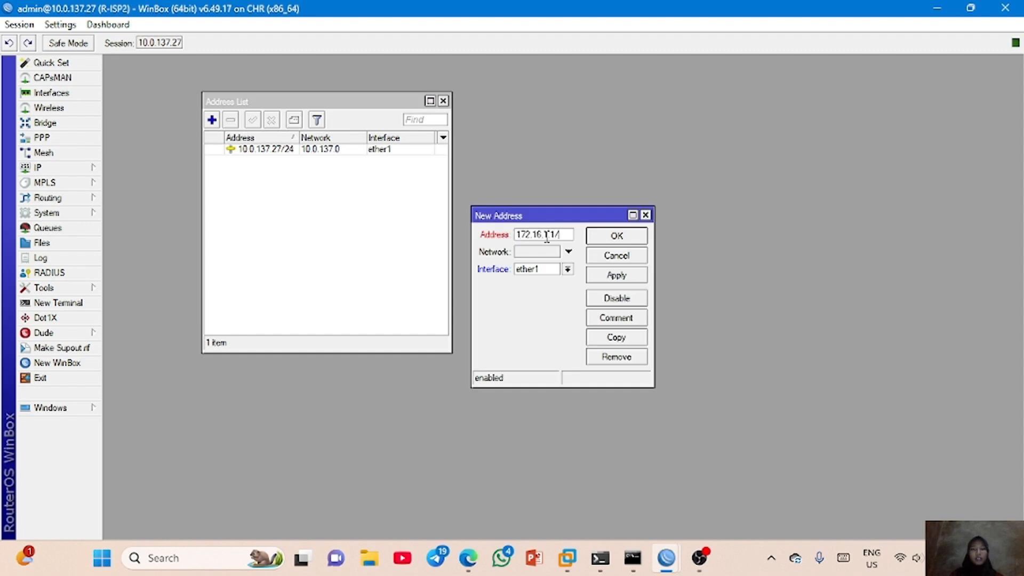
left_click(569, 271)
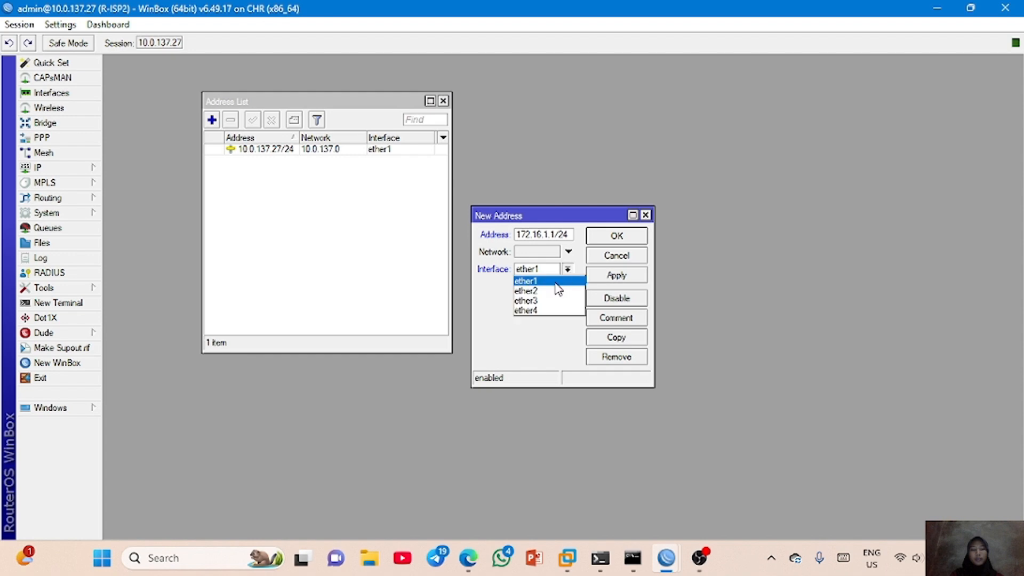
left_click(555, 290)
left_click(607, 277)
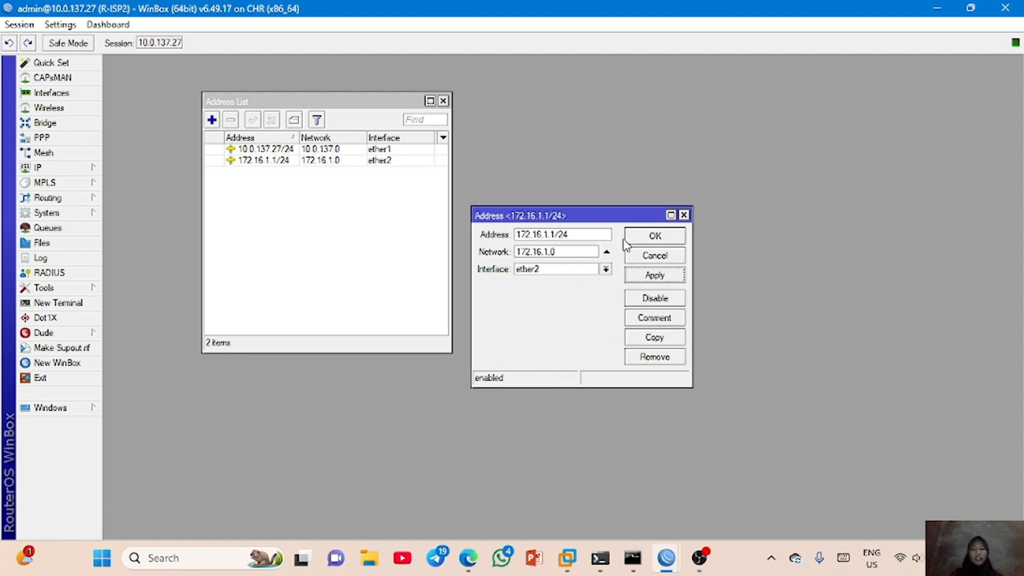
left_click(648, 236)
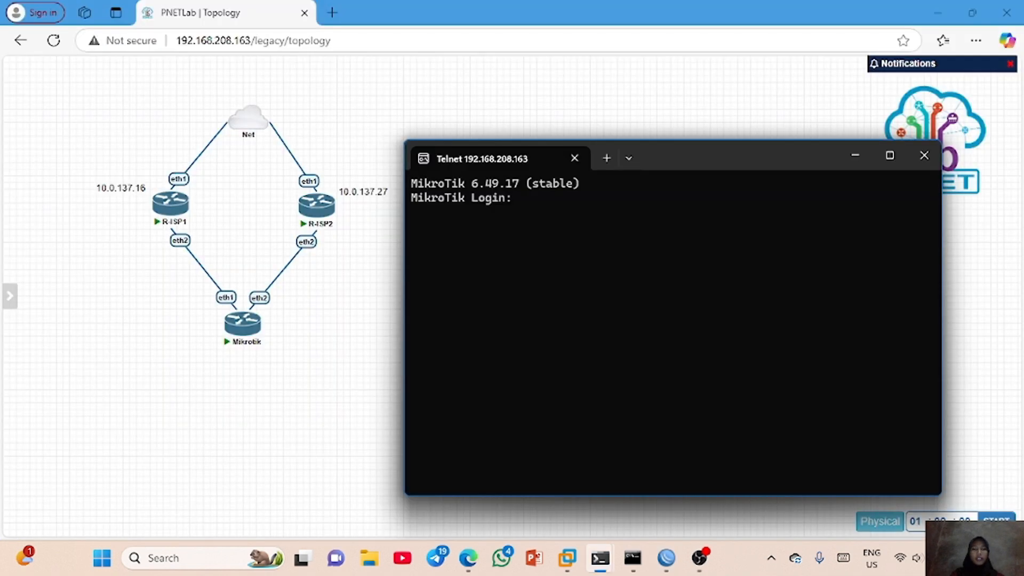
- Log in to the Mikrotik router's Telnet console as admin with a blank password, declining the license text and skipping the password change
type("admin")
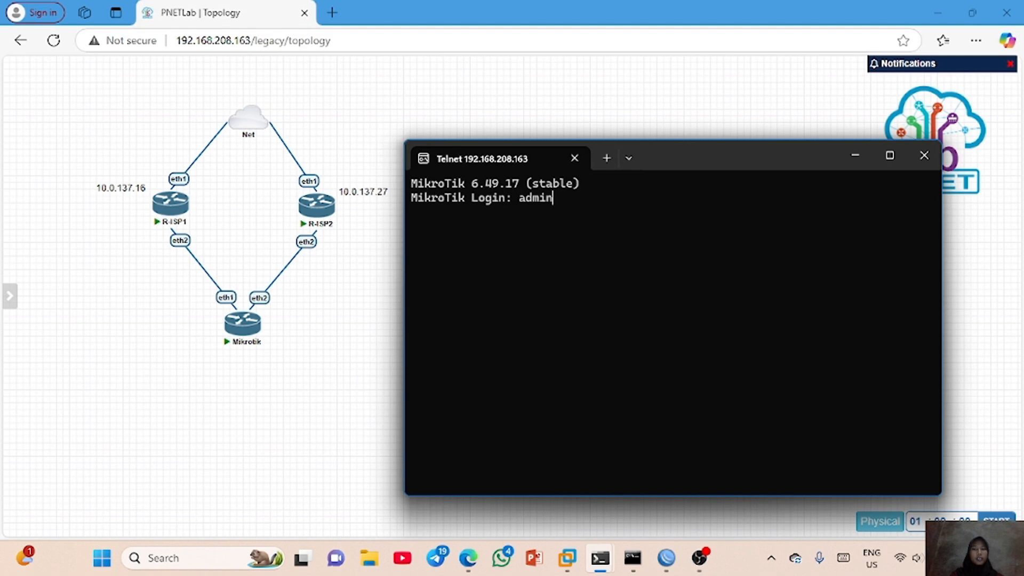
key("Return")
key("Return")
type("n")
key("Return")
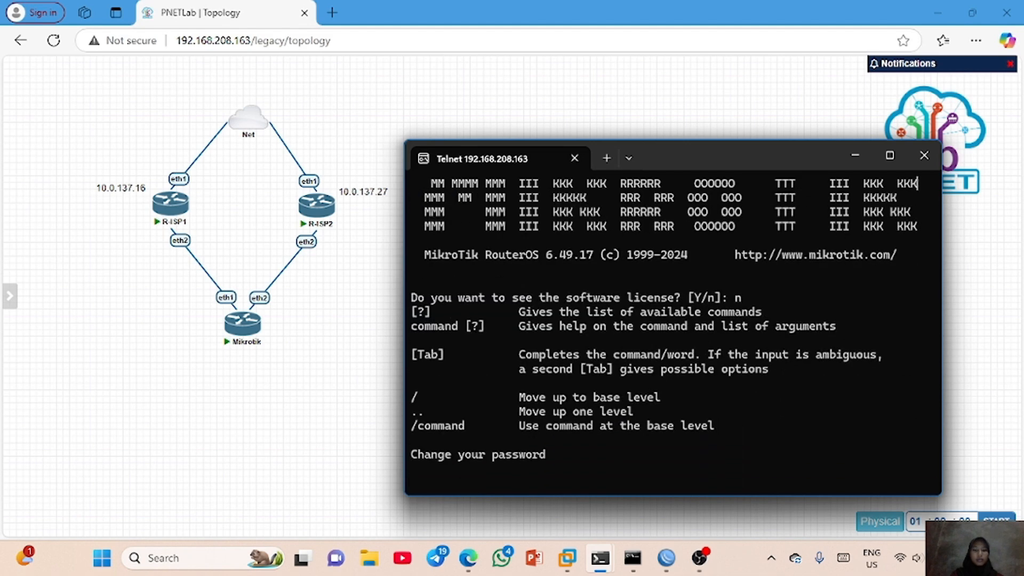
key("Return")
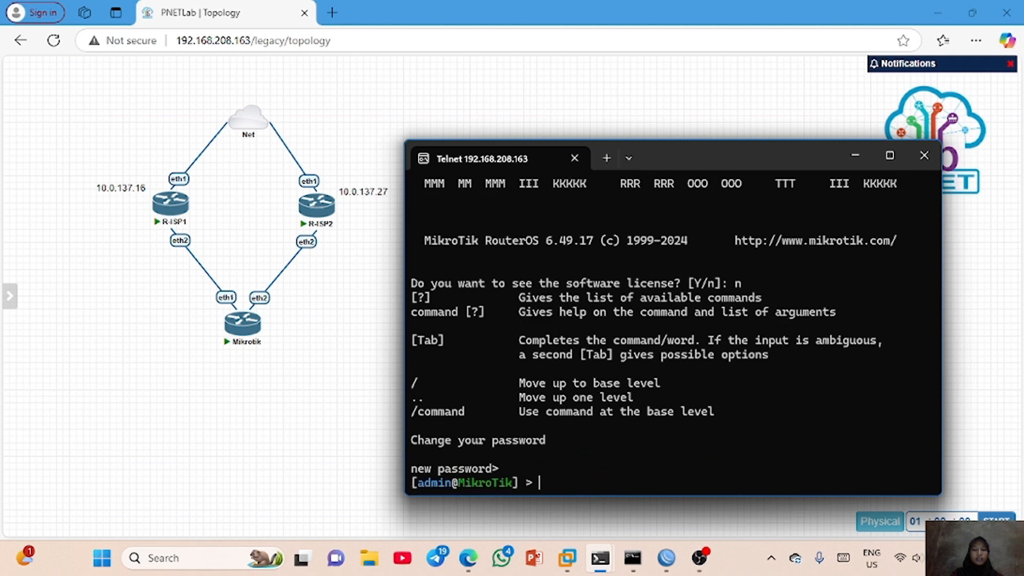
key("Return")
- Print the Mikrotik router's IP address list and its neighbor list in the console
type("ip a")
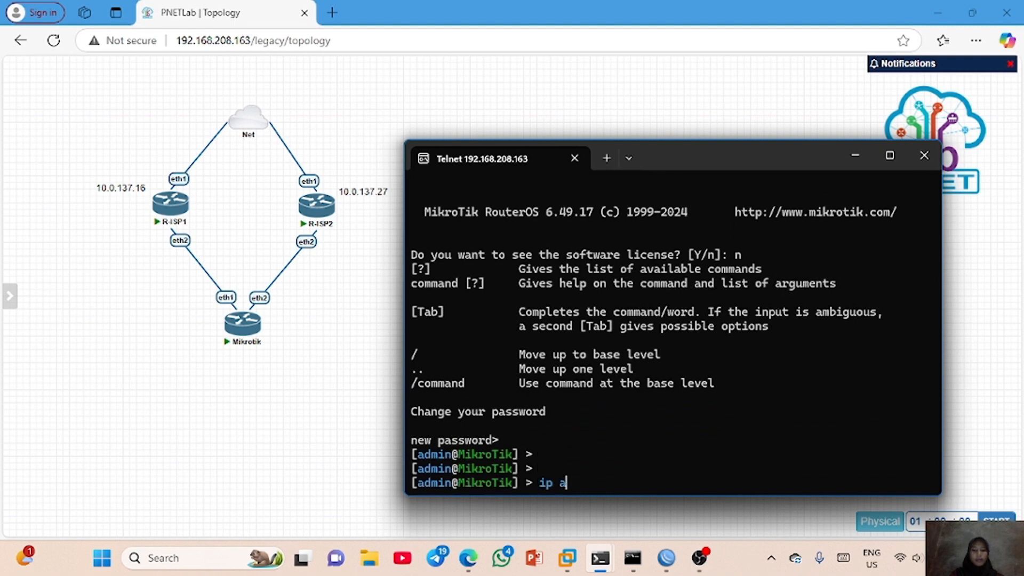
type("ddress print")
key("Return")
key("Return")
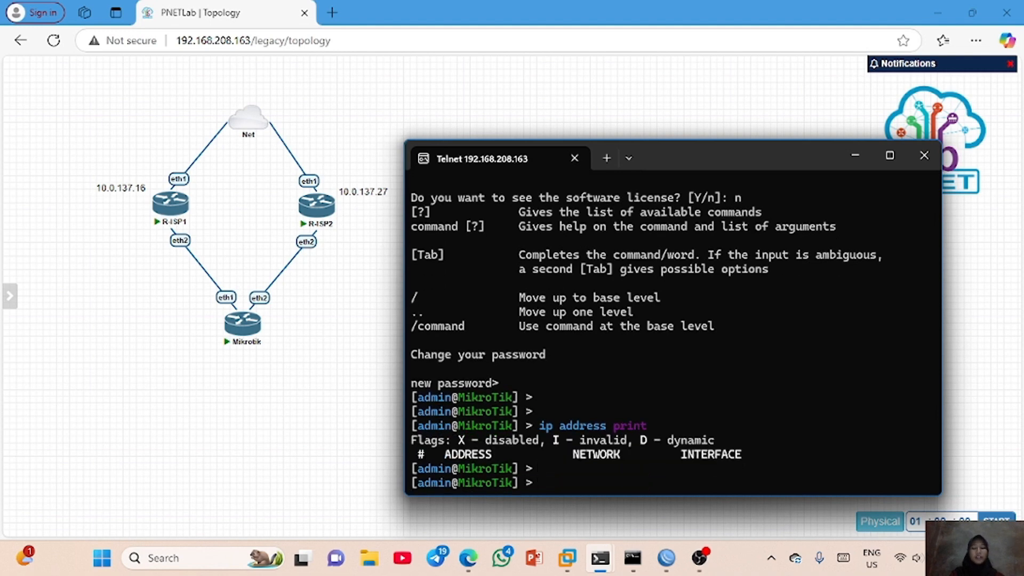
type("ip neighbor print")
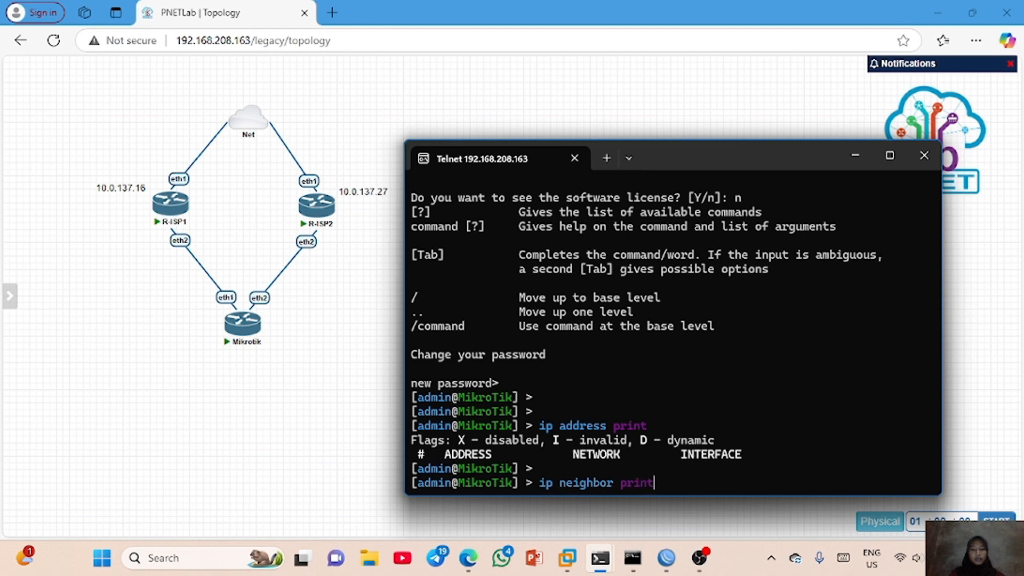
key("Return")
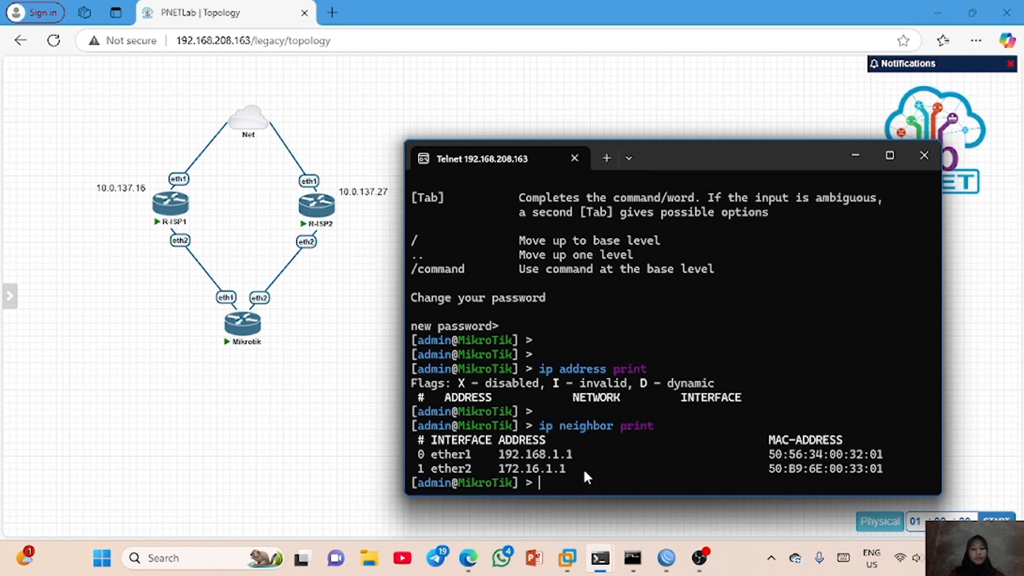
- Add the IP address 192.168.1.2/24 to interface ether1 from the Mikrotik router's console
type("ip address add address=")
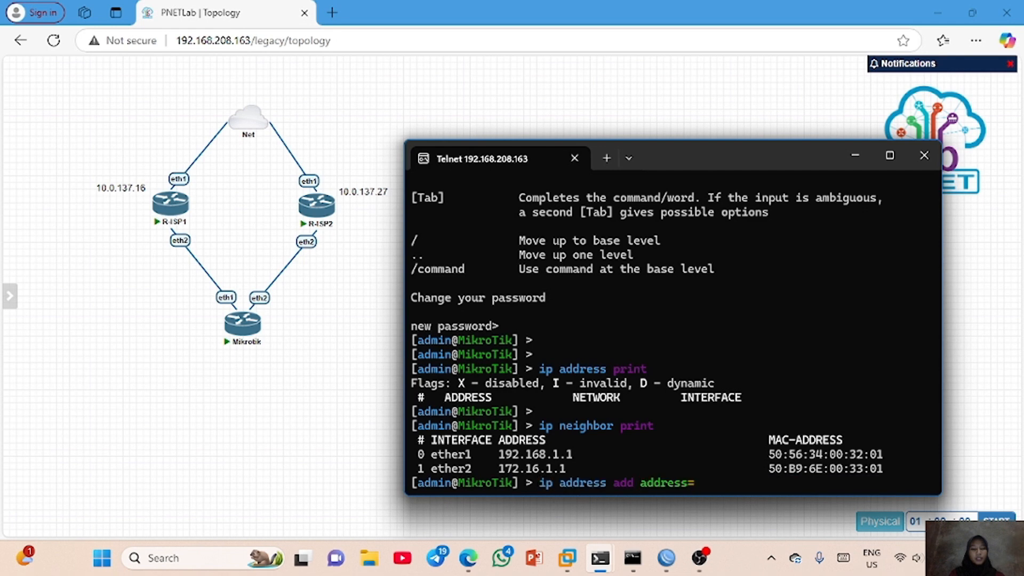
type("192.168.1")
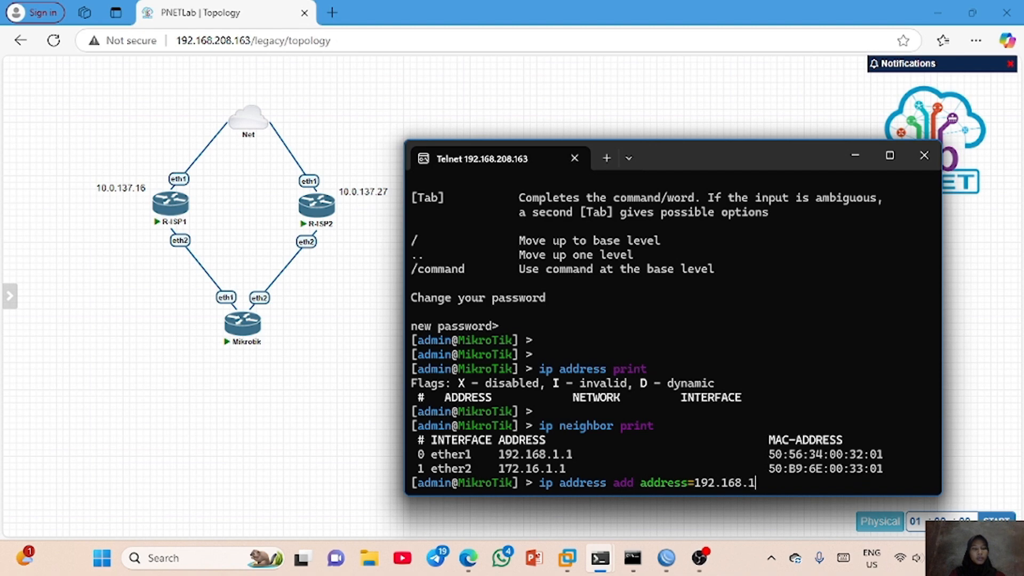
type(".2/24 interface=")
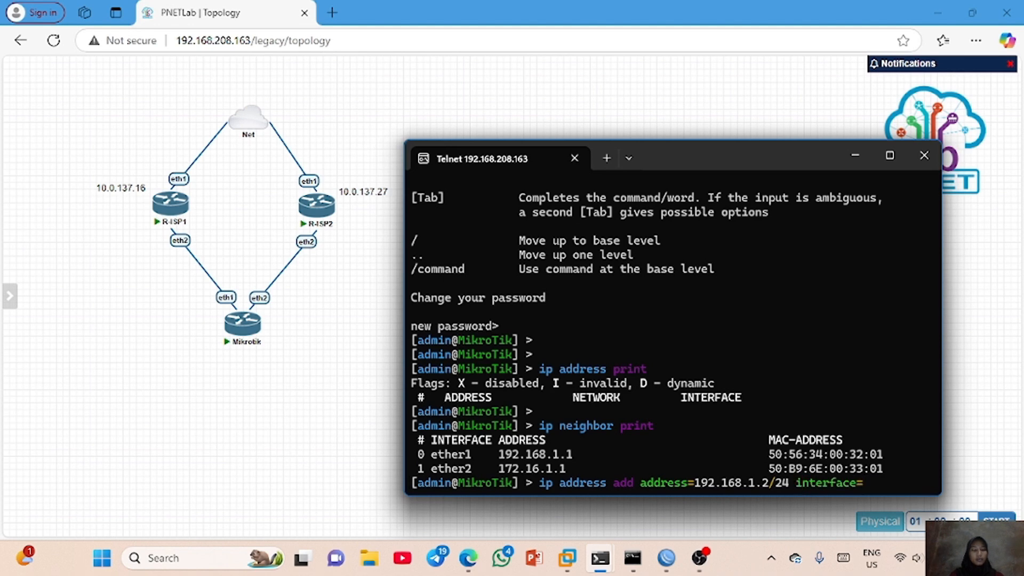
type("ether1")
key("Return")
- Add the IP address 172.16.1.2/24 to interface ether2 from the Mikrotik router's console
type("ip address add address=172")
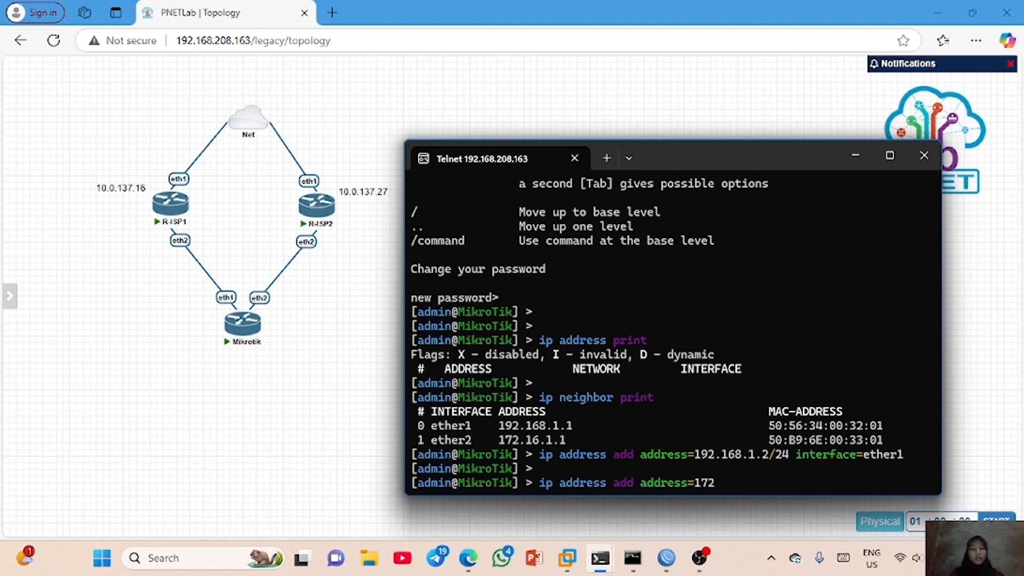
type(".16")
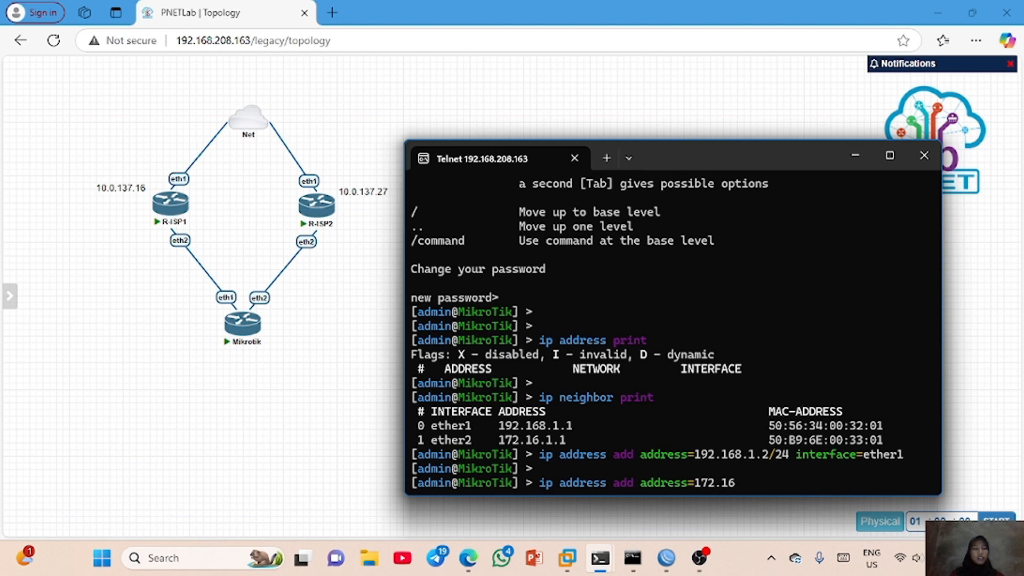
type(".1.2/24 inter")
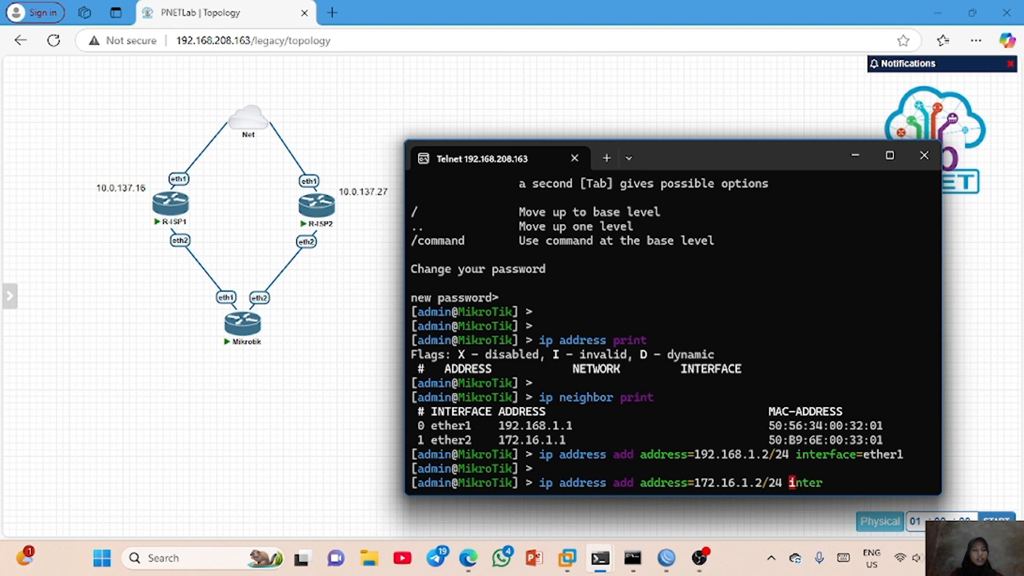
key("Tab")
type("ether")
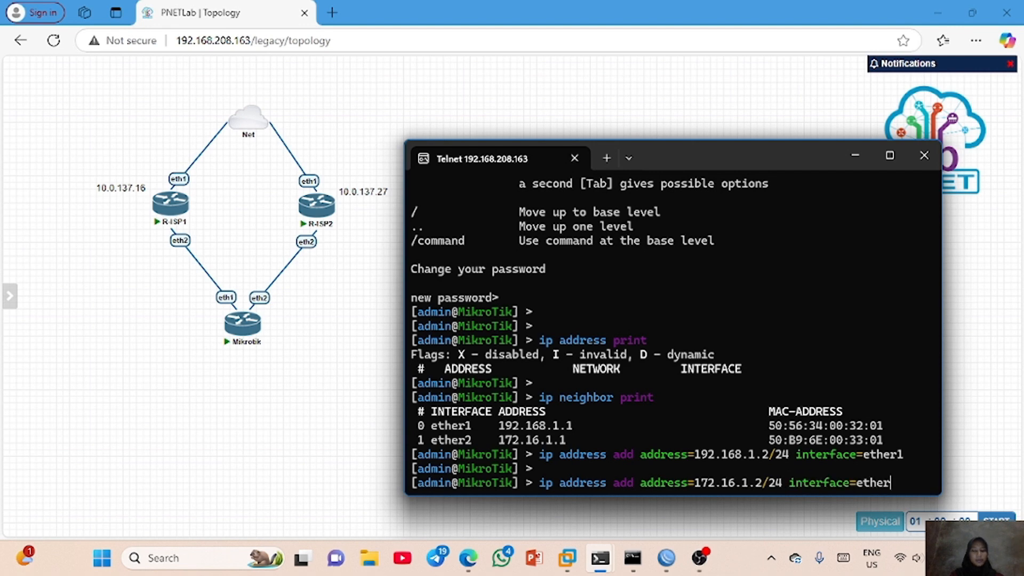
type("2")
key("Return")
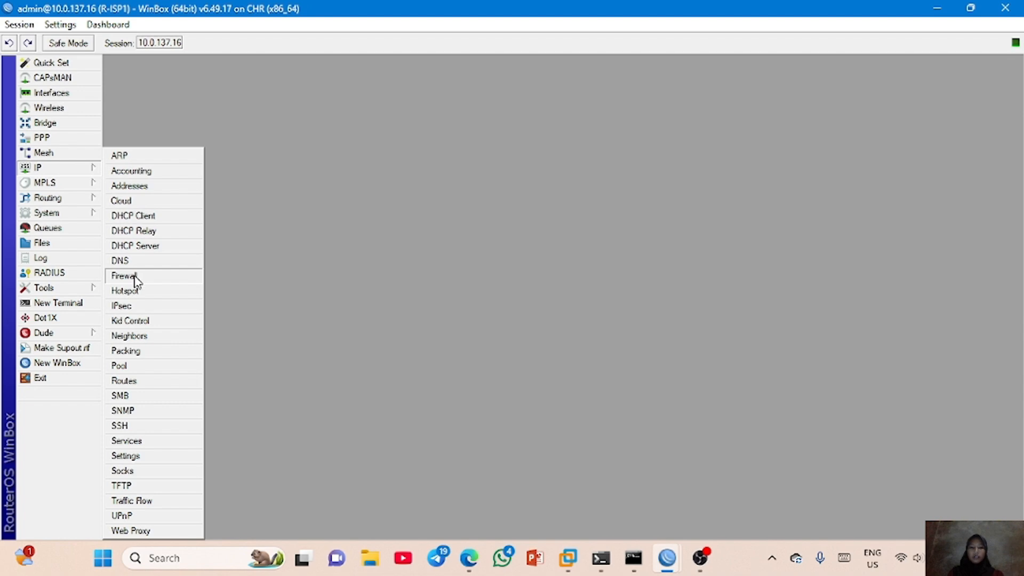
- Create a firewall NAT rule on R-ISP1 with chain srcnat, out interface ether1 and action masquerade
left_click(135, 277)
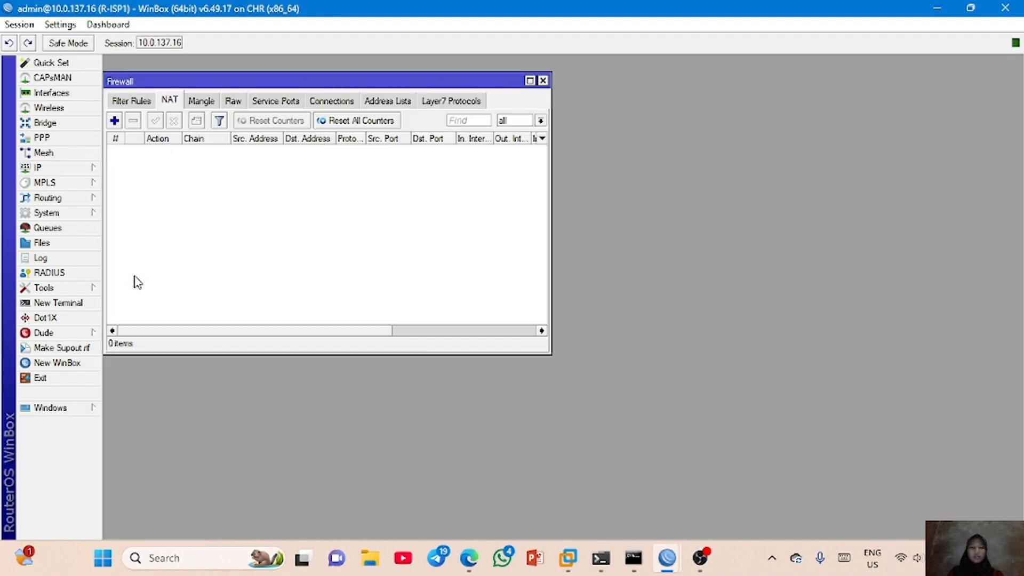
left_click(114, 120)
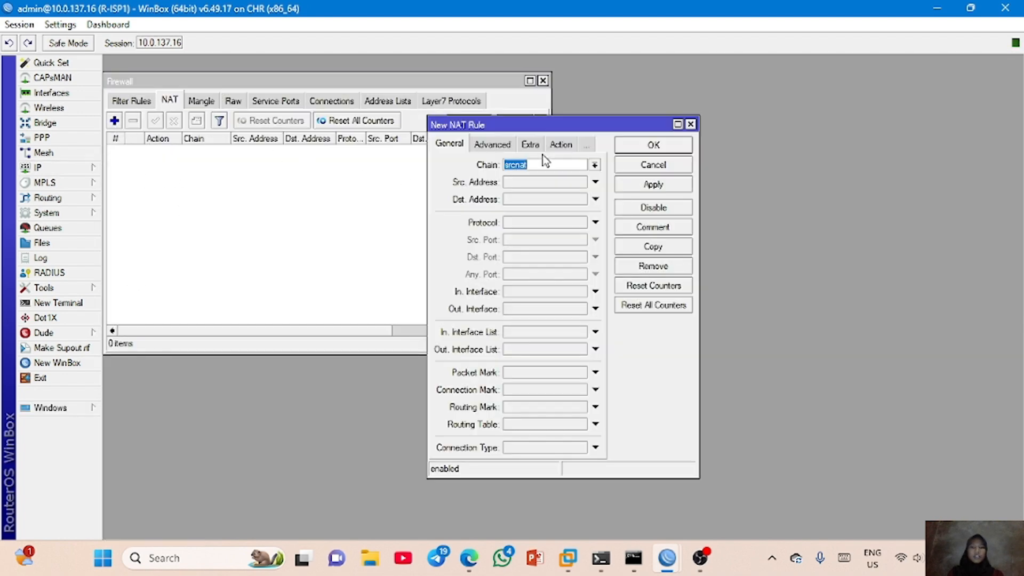
left_click(595, 308)
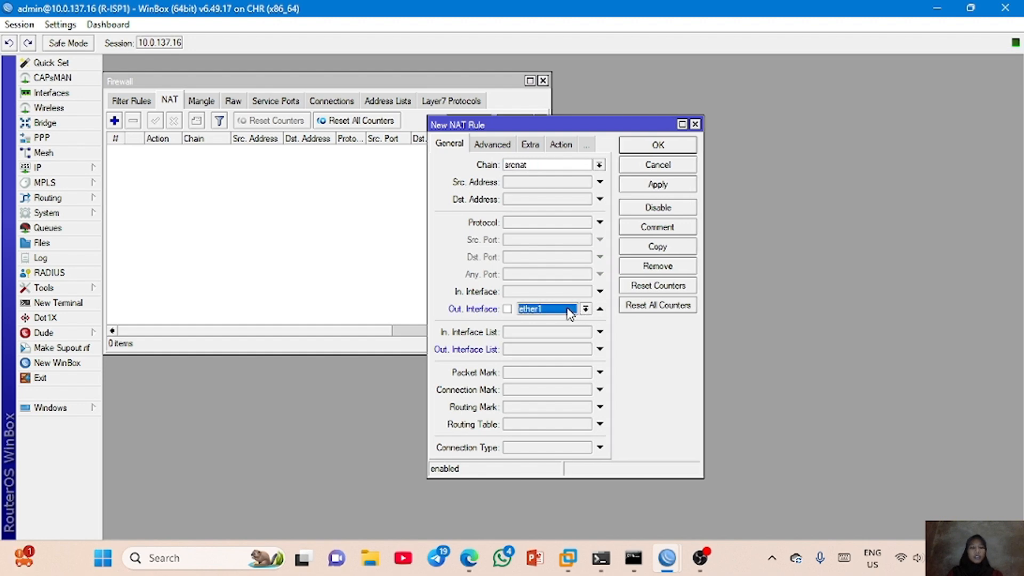
left_click(559, 144)
left_click(542, 164)
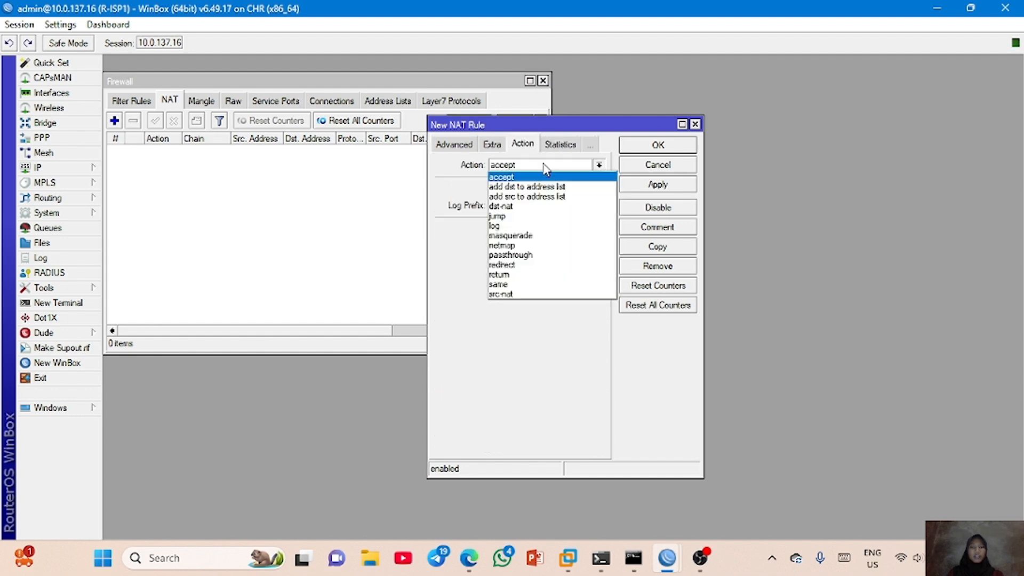
left_click(534, 236)
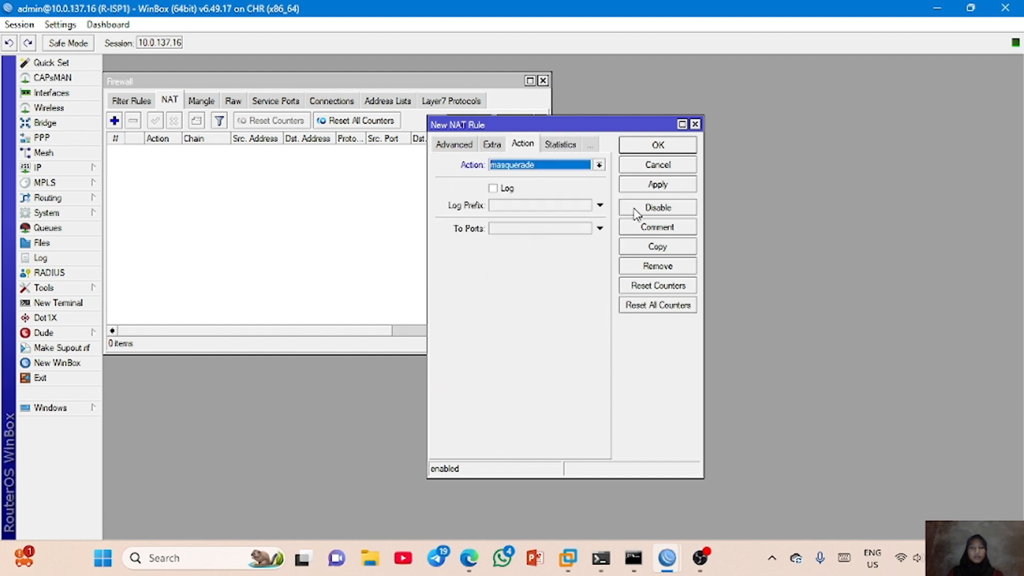
left_click(655, 185)
left_click(658, 145)
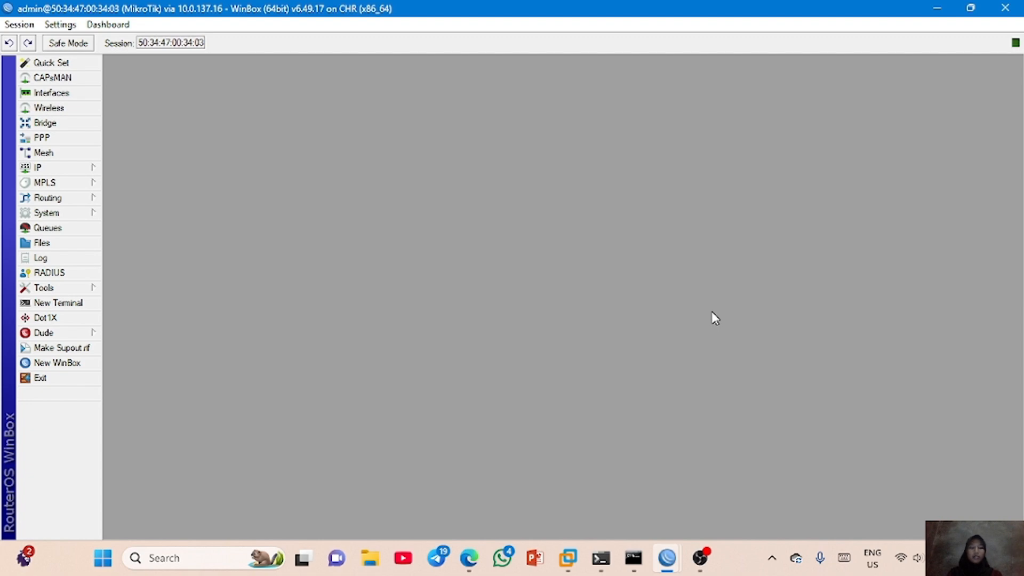
- Open a router terminal, skip the new password prompt and ping 192.168.1.1
left_click(73, 303)
key("Return")
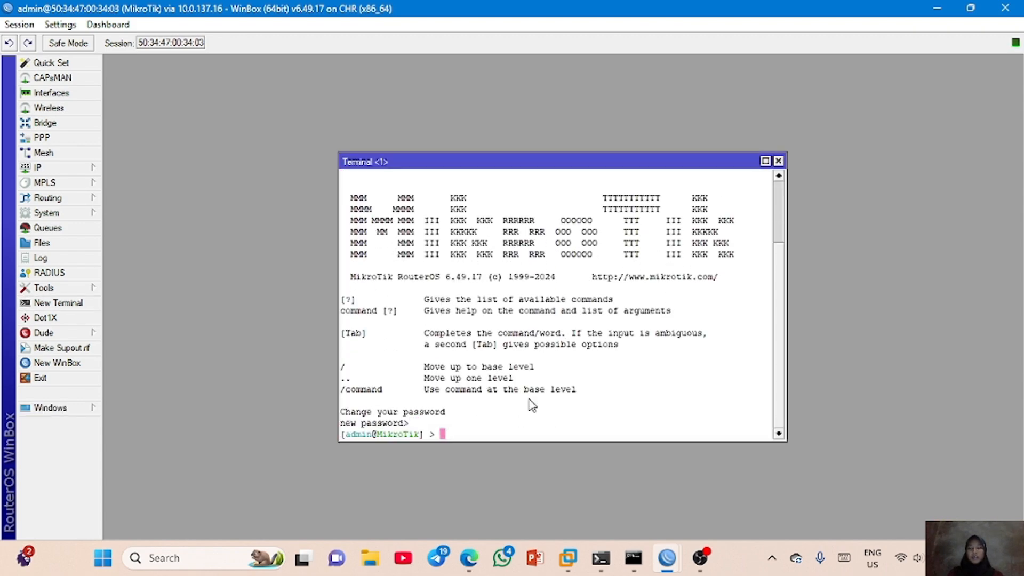
key("Return")
type("ping ")
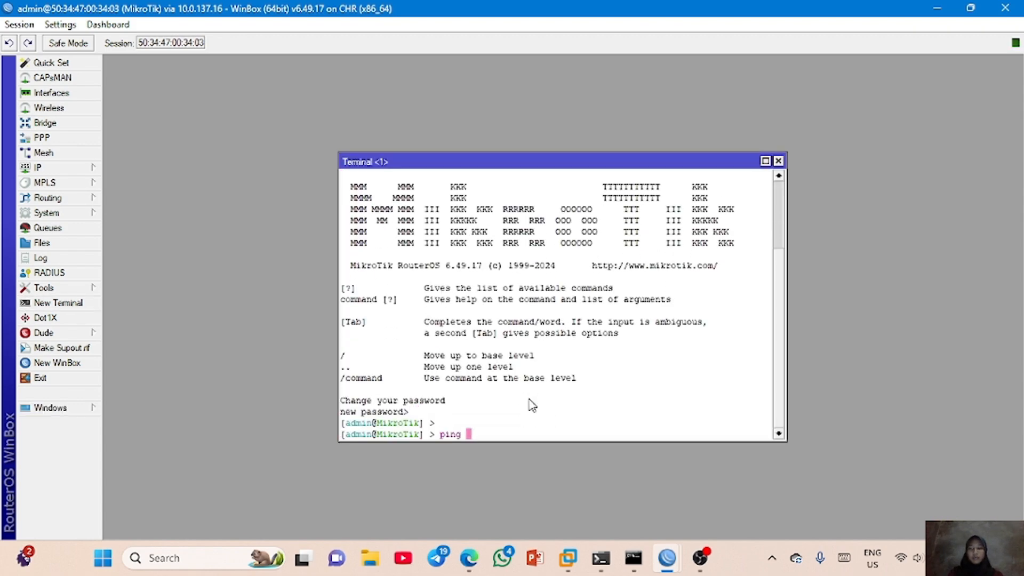
type("192.168.1.1")
key("Return")
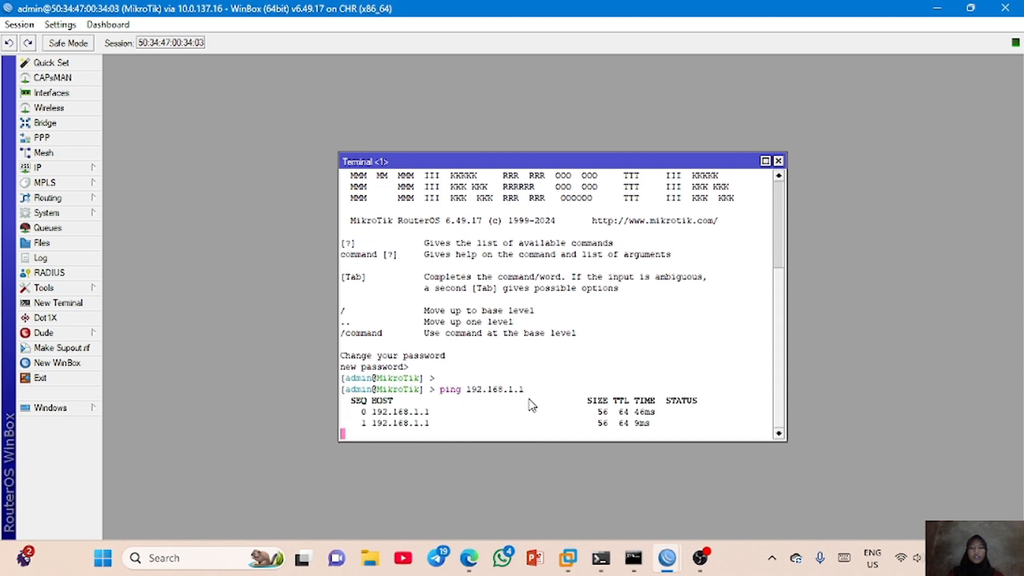
key("ctrl+c")
- Ping 172.16.1.1 from the router's terminal and stop the ping after a couple of replies
type("pi")
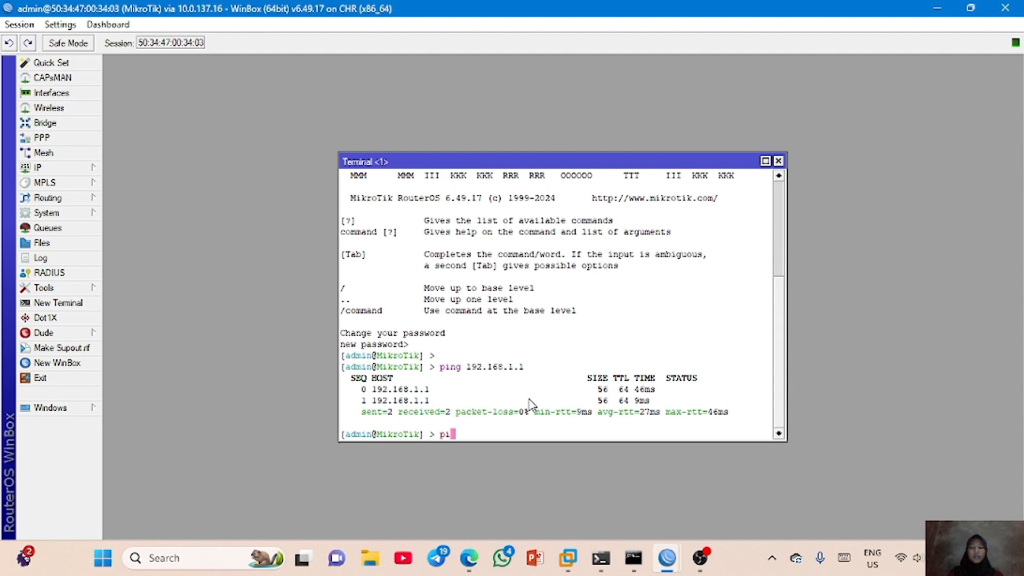
type("ng 172.16.1.1")
key("Return")
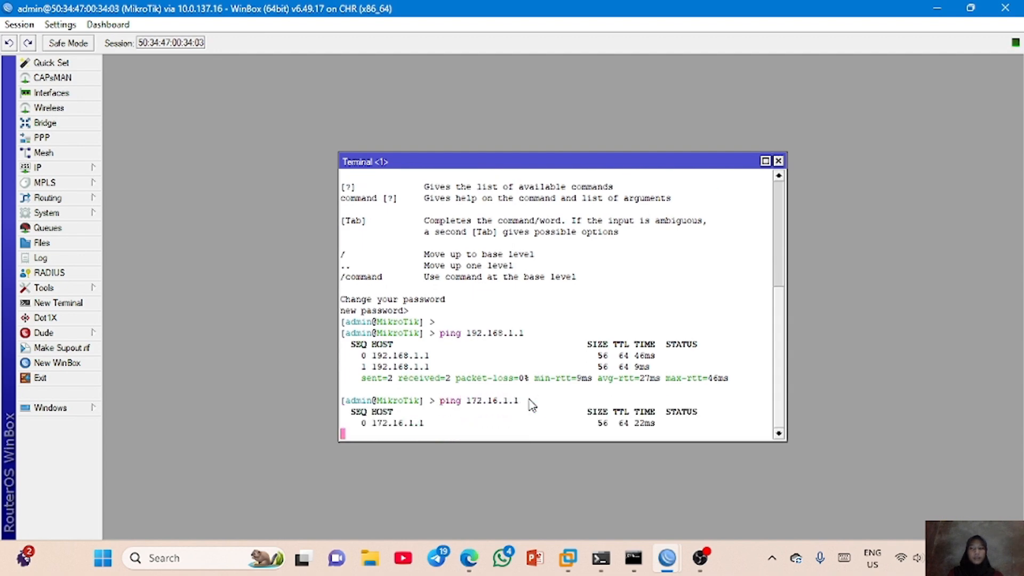
key("ctrl+c")
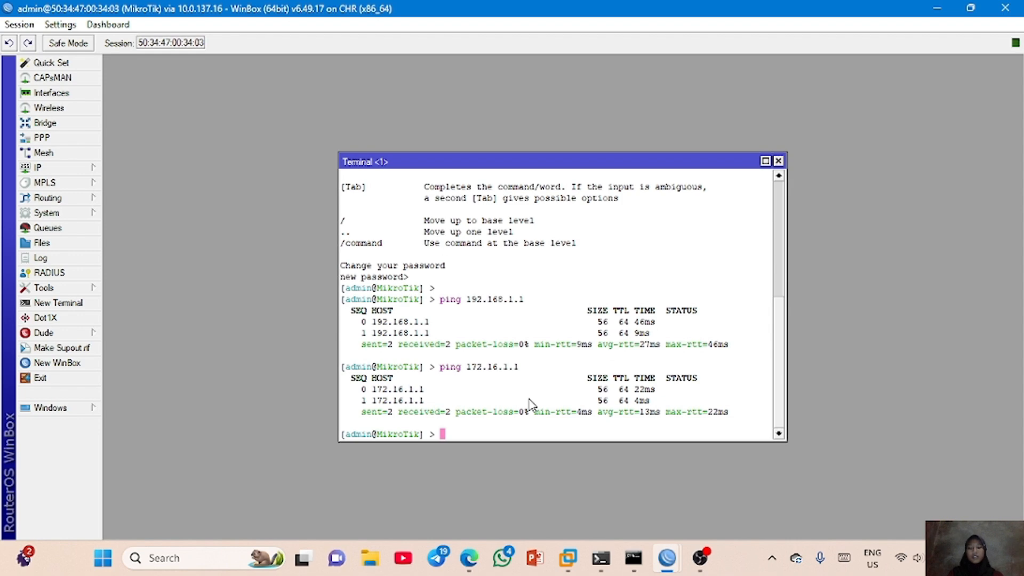
- Add a default route to 0.0.0.0/0 with gateway 192.168.1.1 in the IP route list
left_click(38, 167)
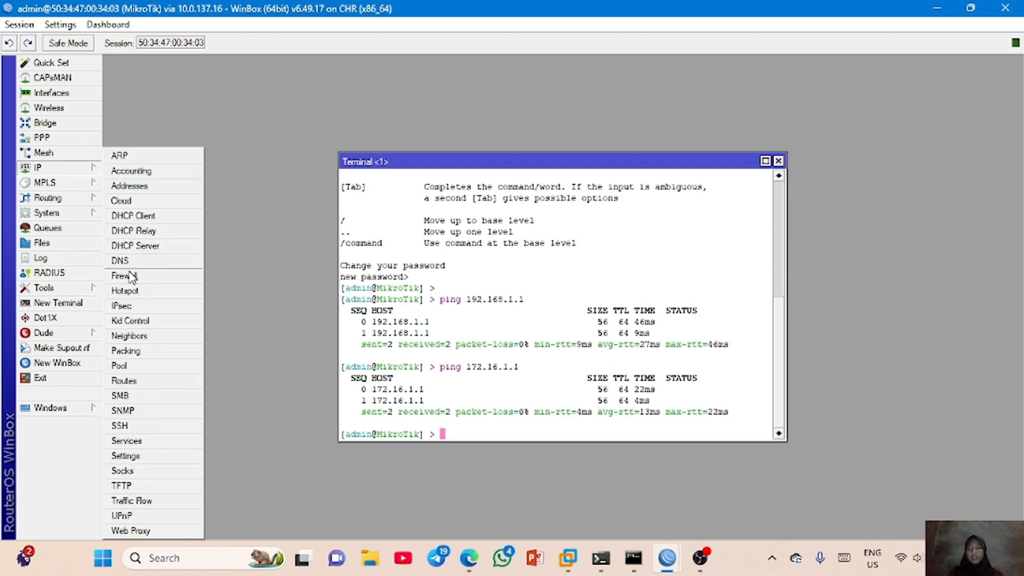
left_click(140, 382)
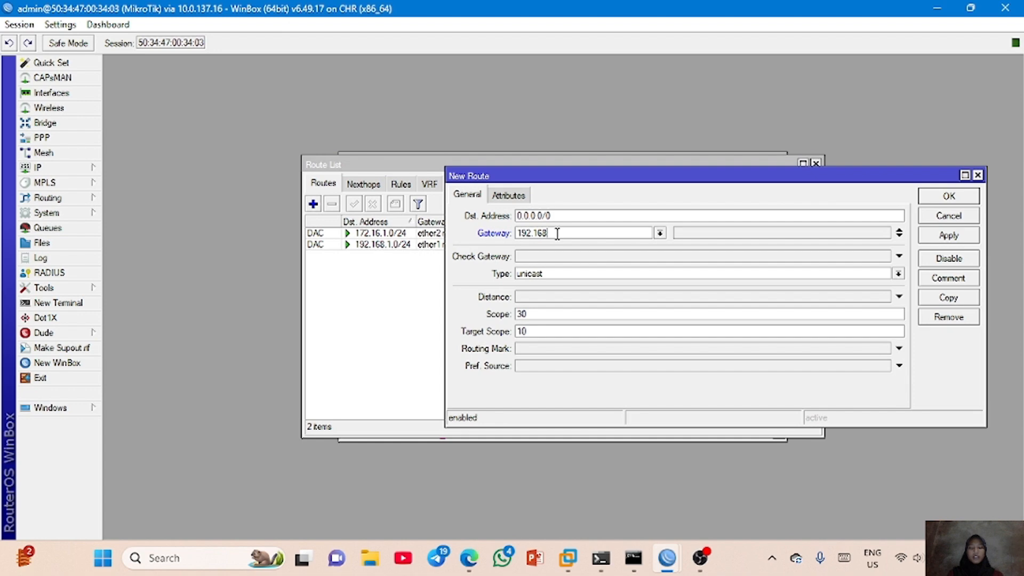
type(".1.1")
left_click(955, 236)
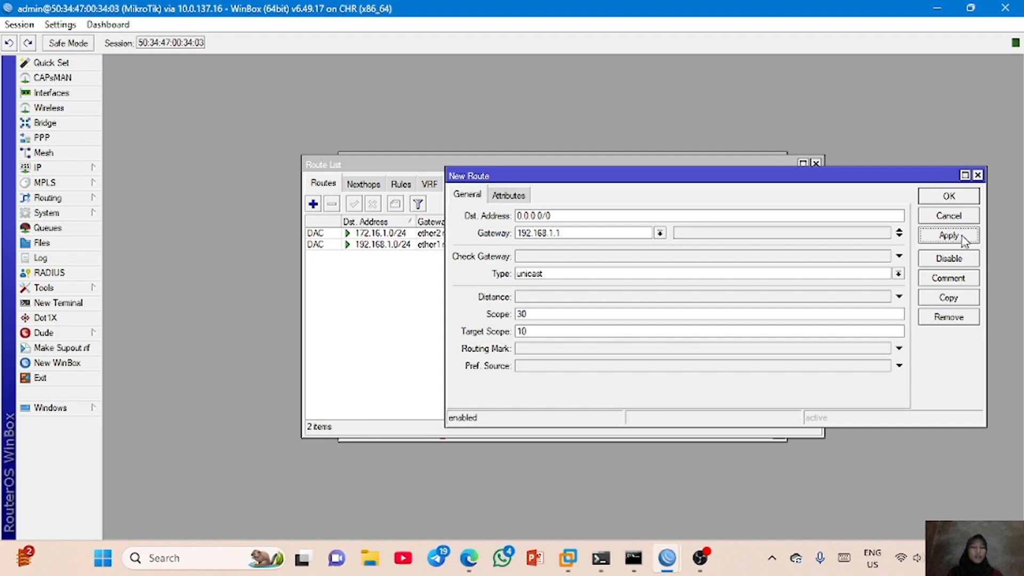
left_click(950, 196)
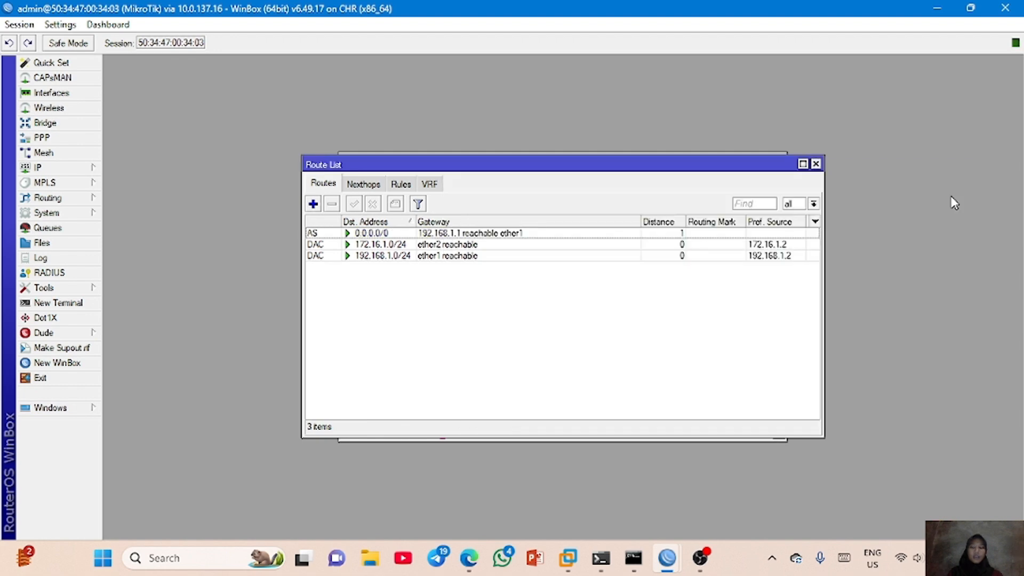
- Add a second default route to 0.0.0.0/0 with gateway 172.16.1.1
left_click(314, 205)
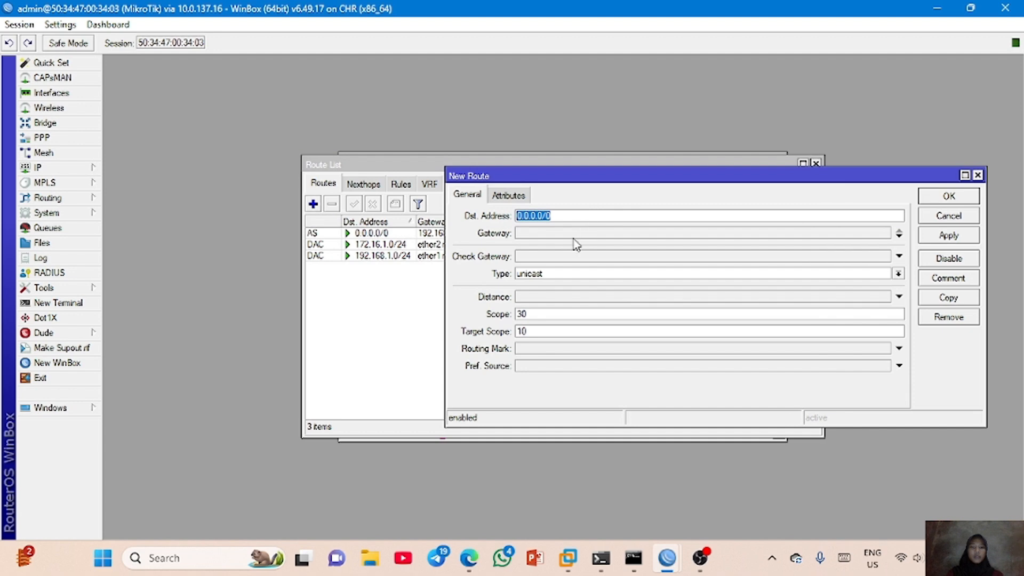
key("Tab")
type("172.16.1.1")
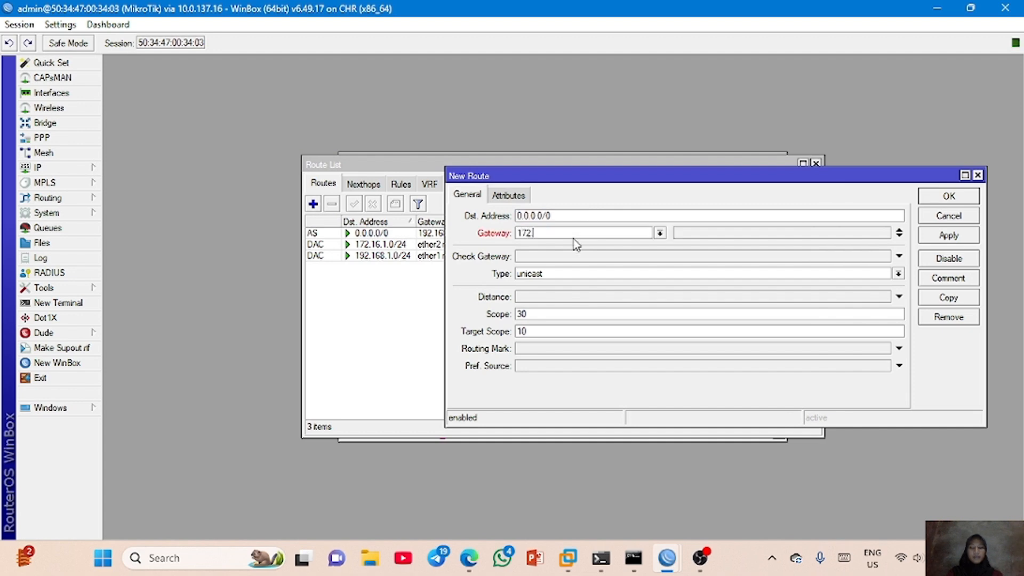
left_click(949, 235)
left_click(949, 197)
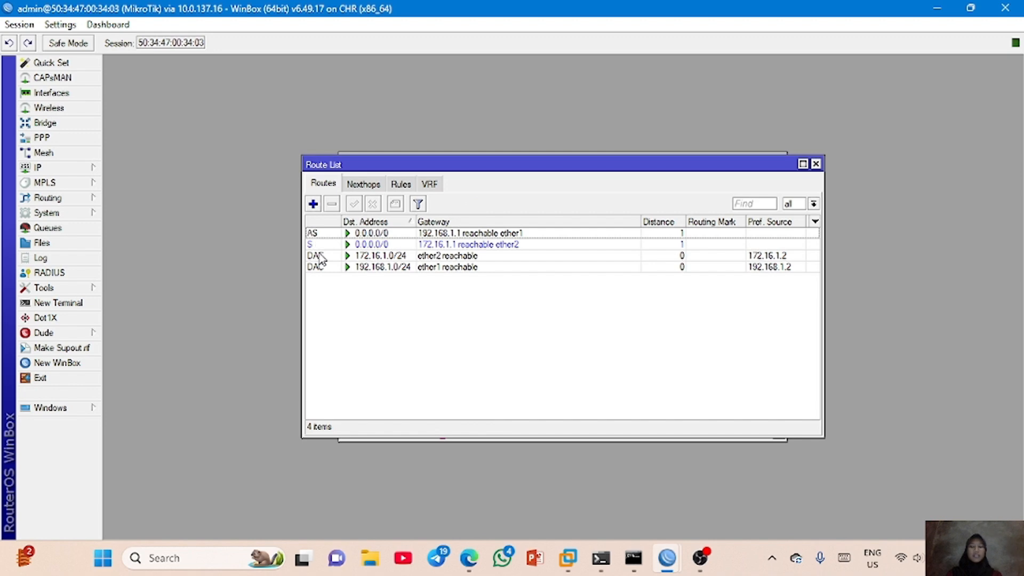
- Disable the default route through gateway 192.168.1.1 and enable it again
mouse_move(322, 260)
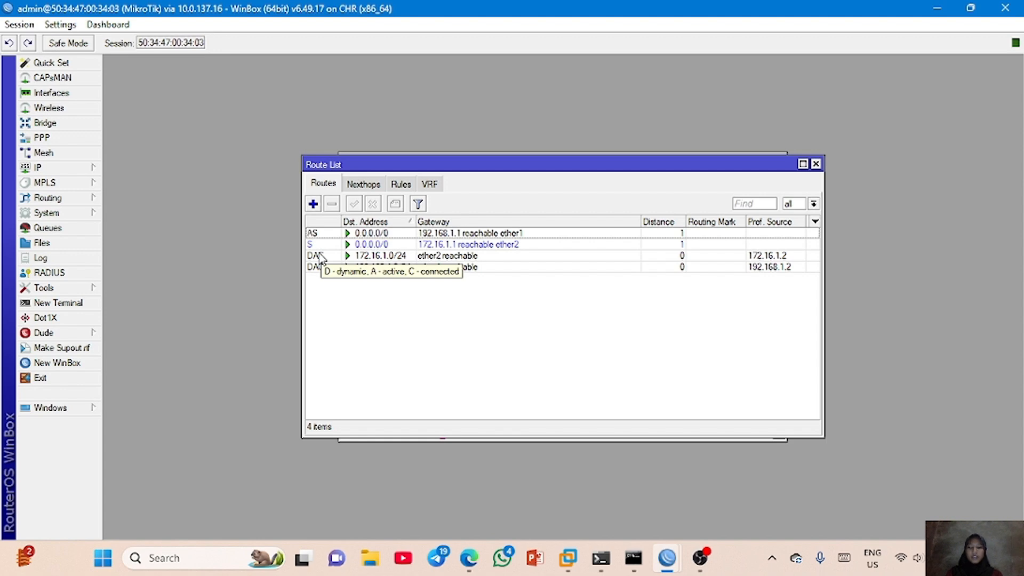
left_click(358, 234)
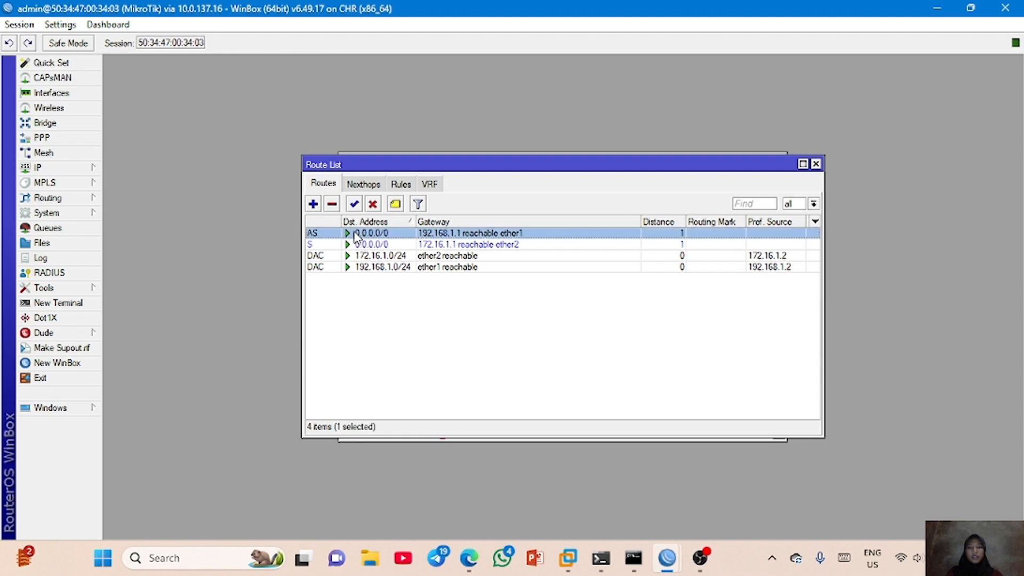
left_click(374, 205)
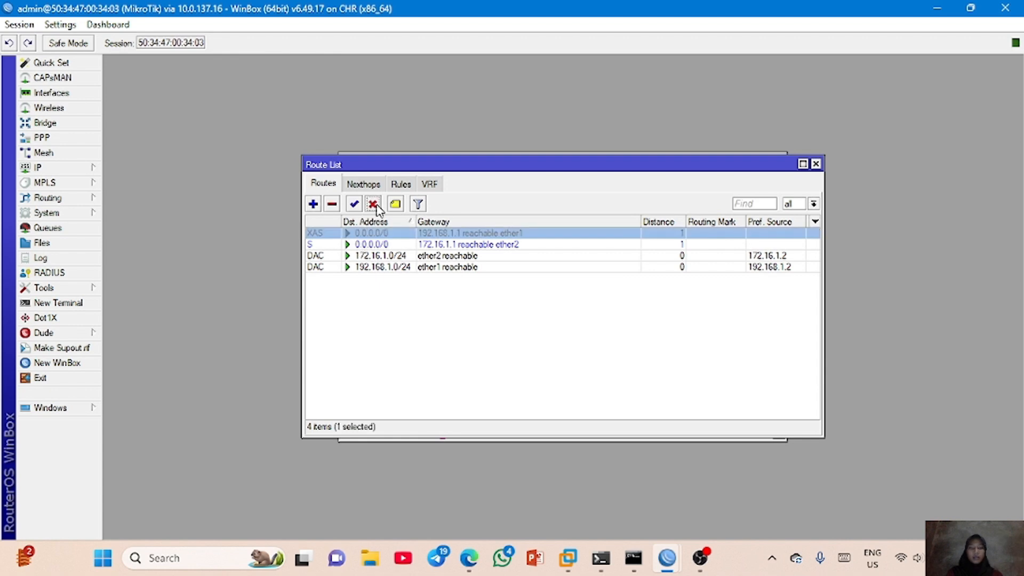
left_click(354, 203)
- Disable the default route through gateway 172.16.1.1 in the route list
left_click(330, 245)
left_click(372, 204)
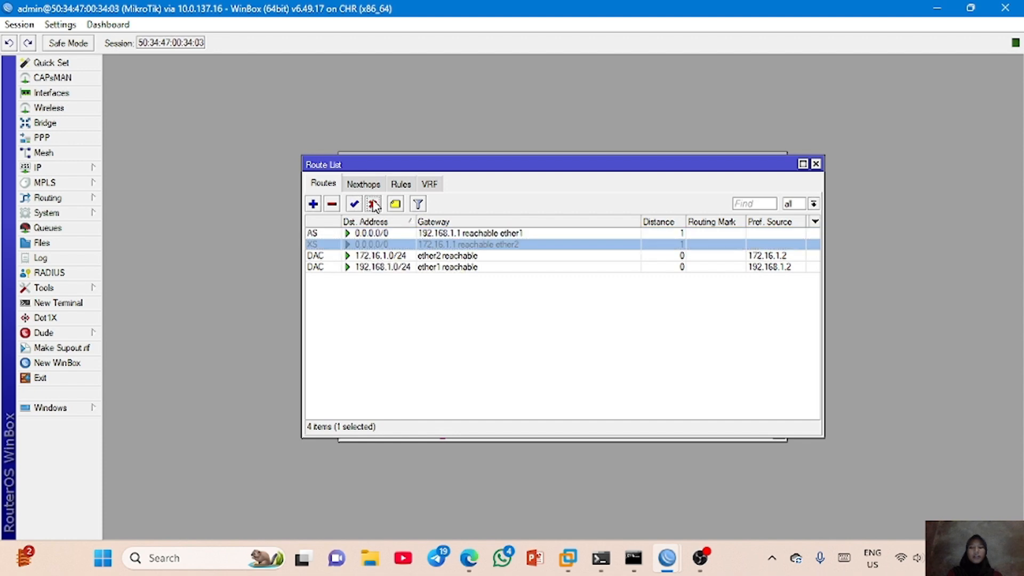
left_click(383, 325)
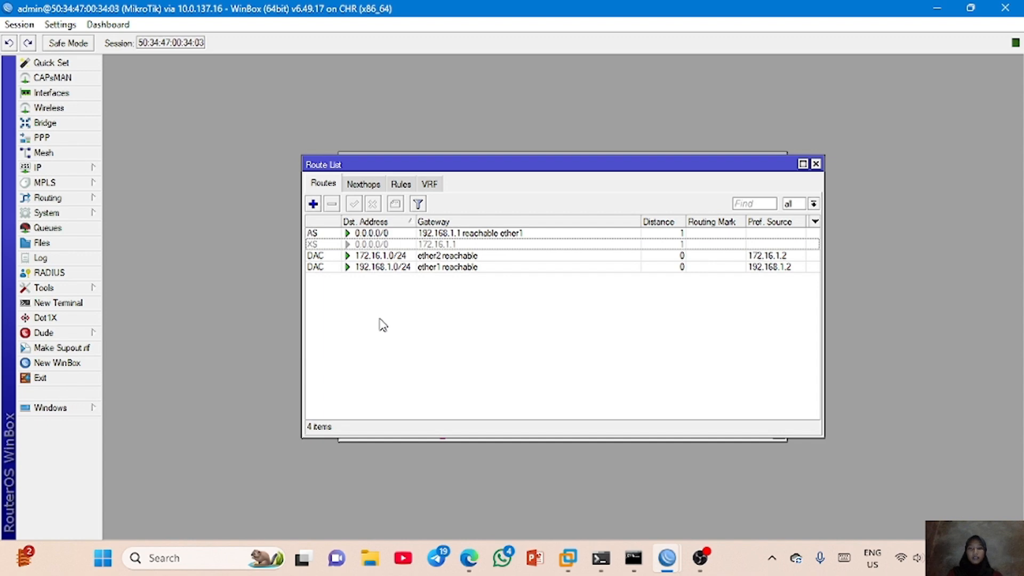
- Return to the router's terminal and ping 8.8.8.8
left_click(534, 441)
key("Return")
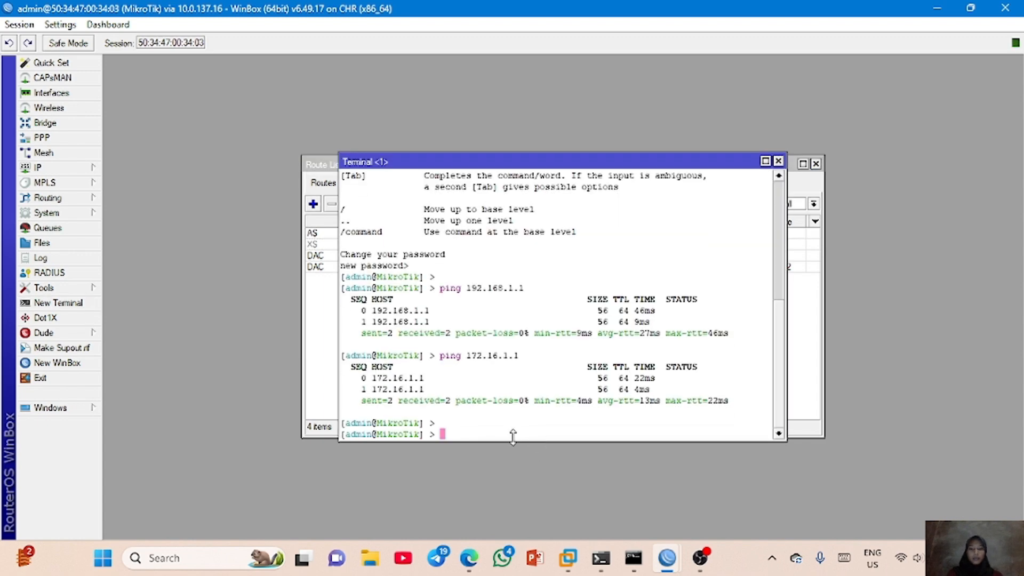
type("ping 8.8.8.8")
key("Return")
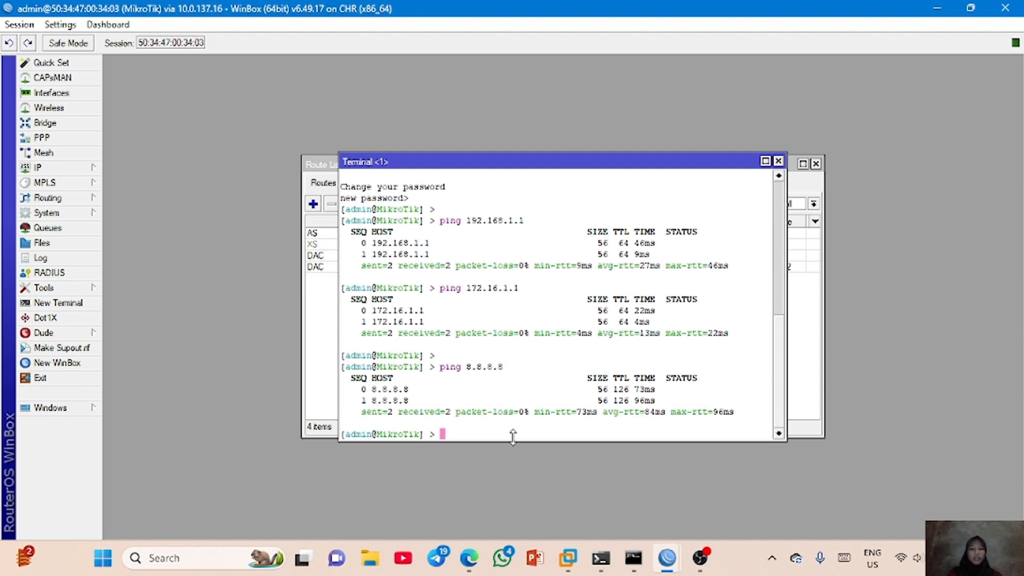
- Print the router's DNS settings in the terminal
type("ip dns print")
key("Return")
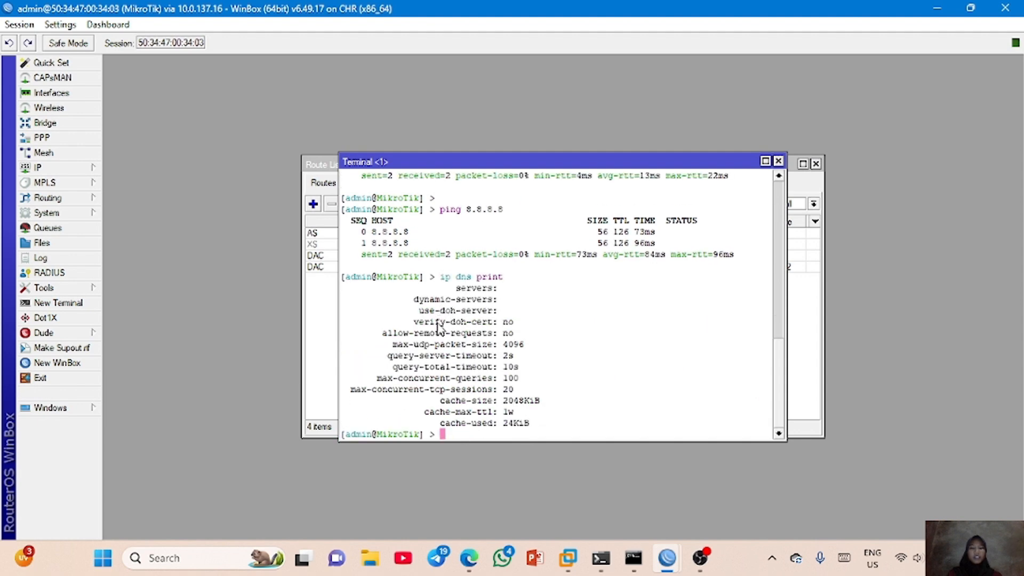
- Set the router's DNS server to 8.8.8.8 in the terminal and print the DNS settings to check it
type("ip dns set servers=")
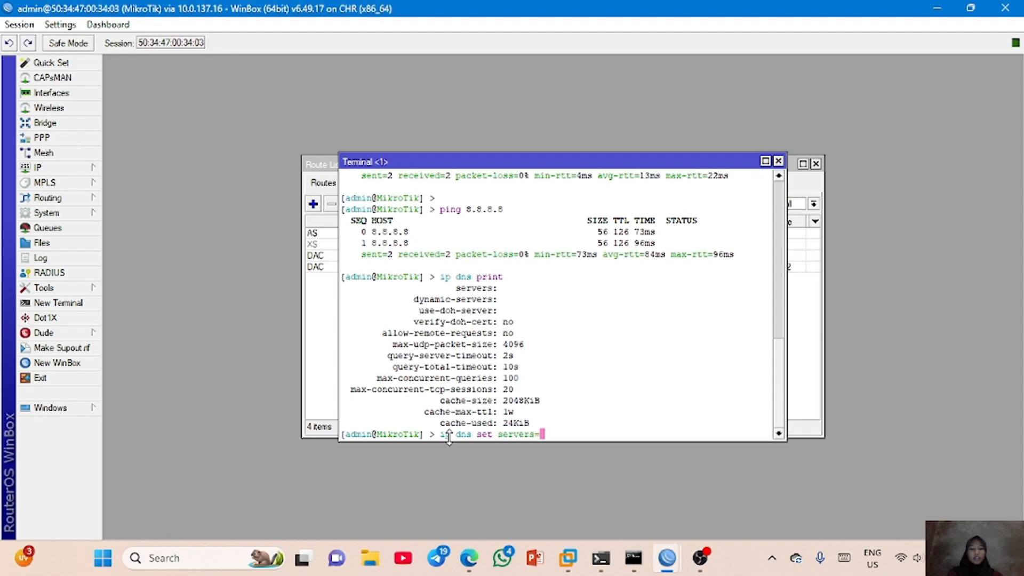
type("8.8.8.8")
key("Return")
key("Return")
key("Up")
key("Up")
key("Return")
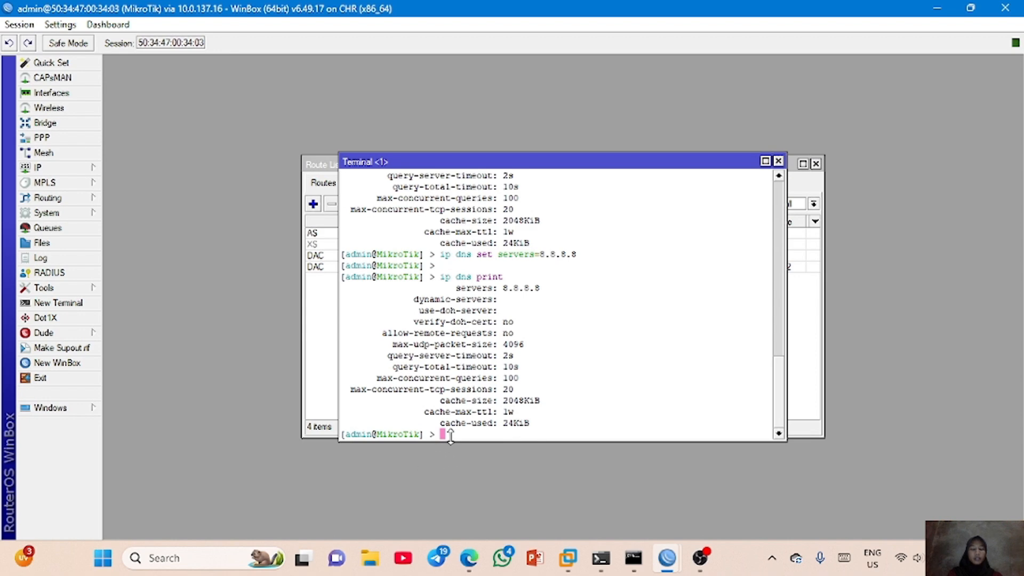
- Ping 8.8.8.8 and google.com from the router's terminal
type("ping 8.8.8.8")
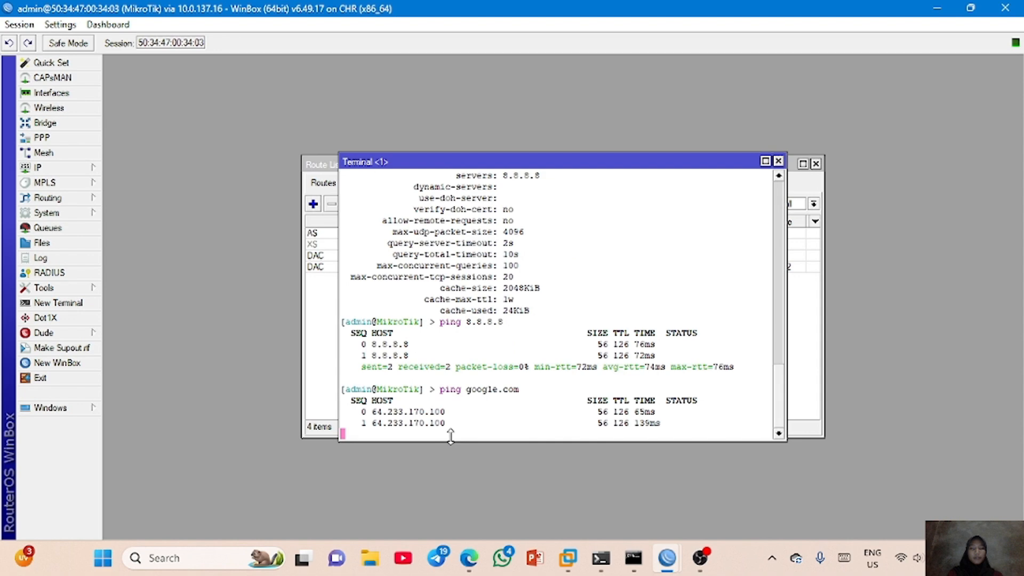
key("ctrl+c")
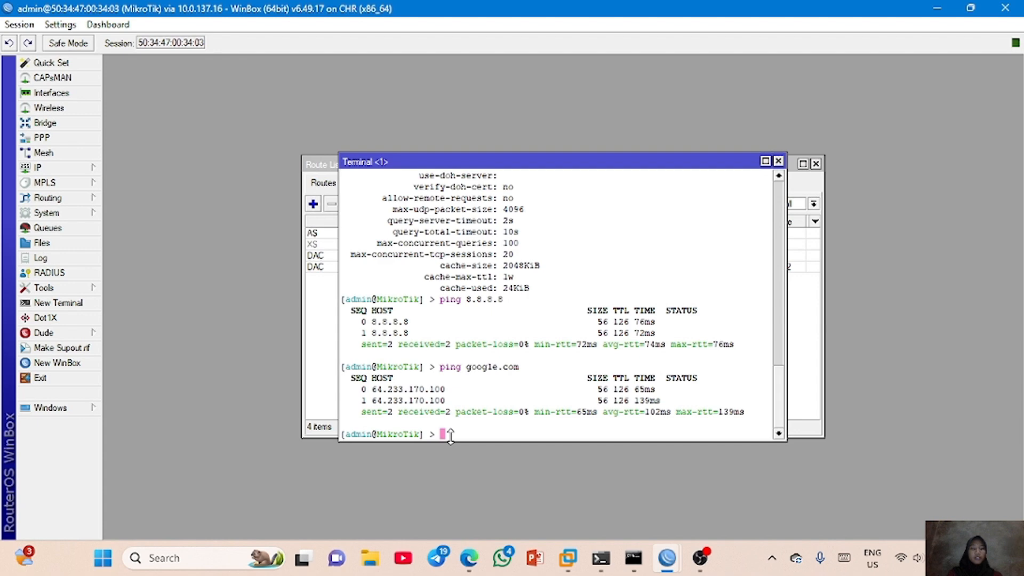
- Switch to the PNETLab topology and add two Virtual PC (VPCS) nodes named VPC
left_click(471, 549)
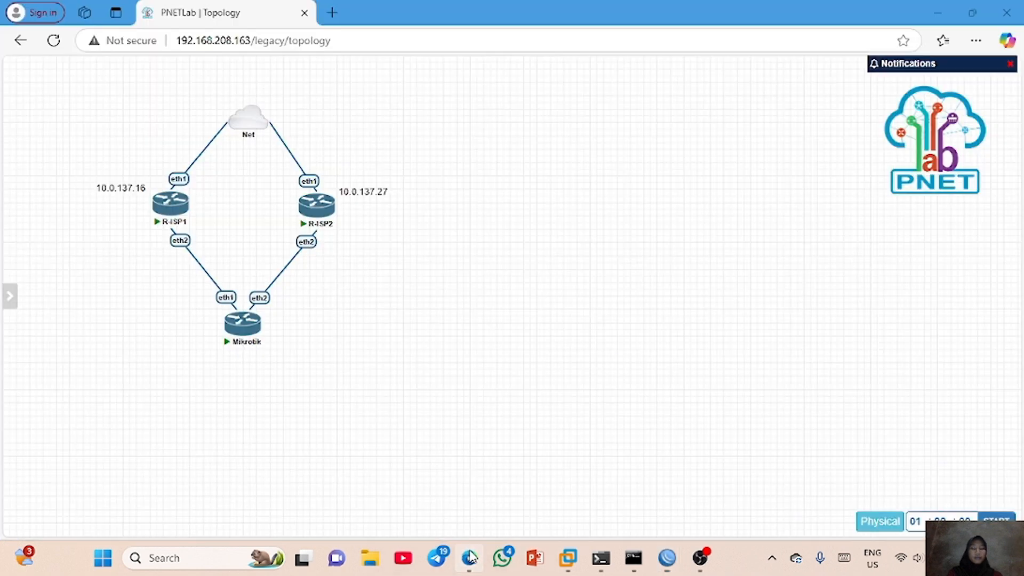
double_click(397, 361)
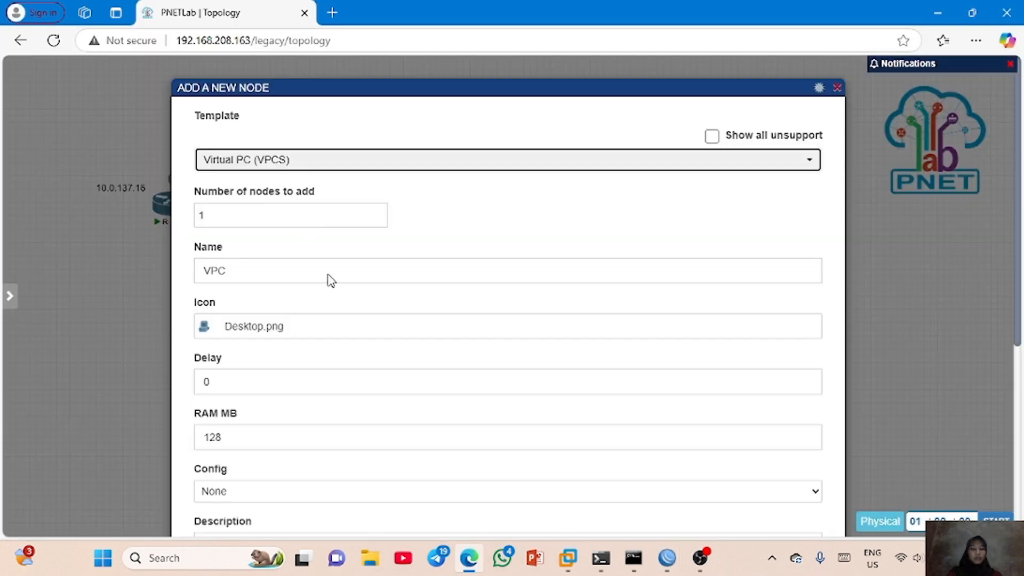
left_click(379, 213)
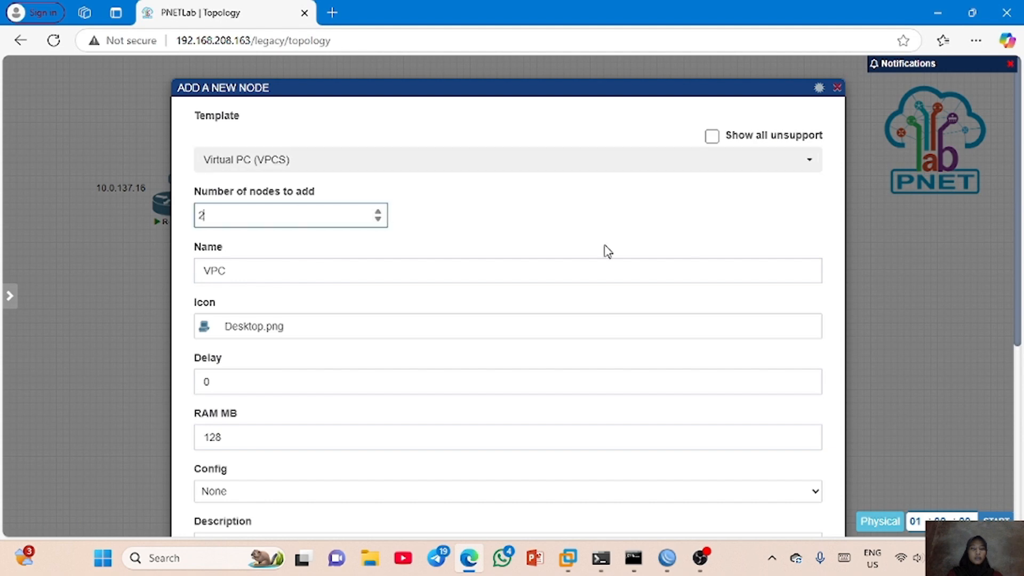
scroll(854, 240, "down", 5)
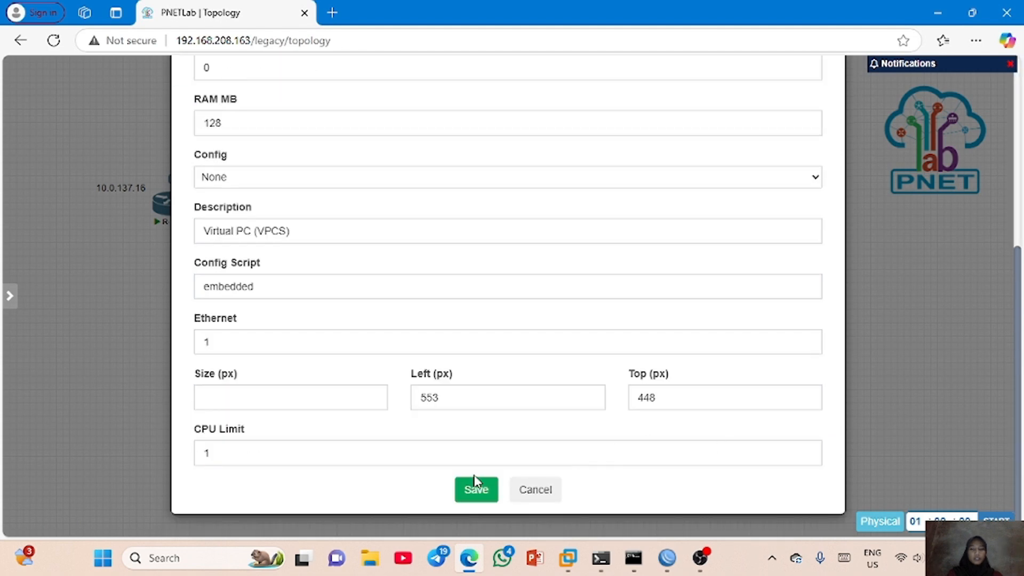
left_click(475, 493)
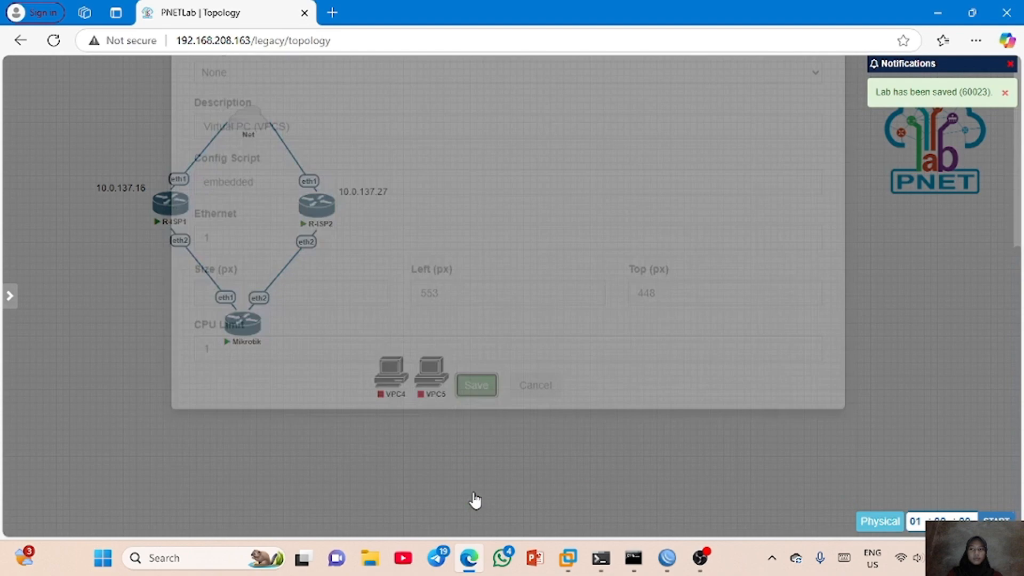
- Rename the virtual PC node VPC4 as VPC1 and save it
left_click(261, 268)
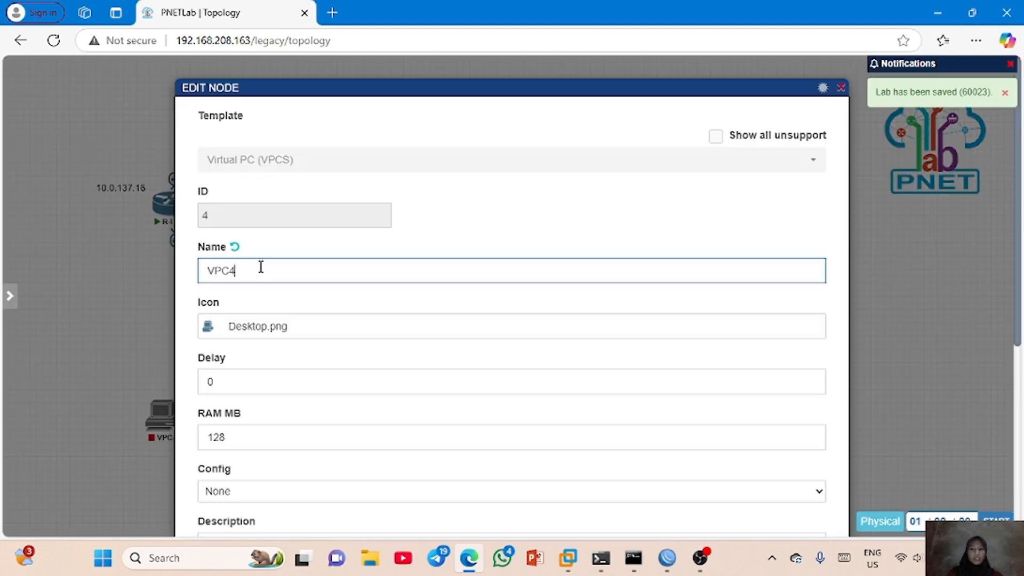
key("BackSpace")
type("1")
scroll(711, 414, "down", 8)
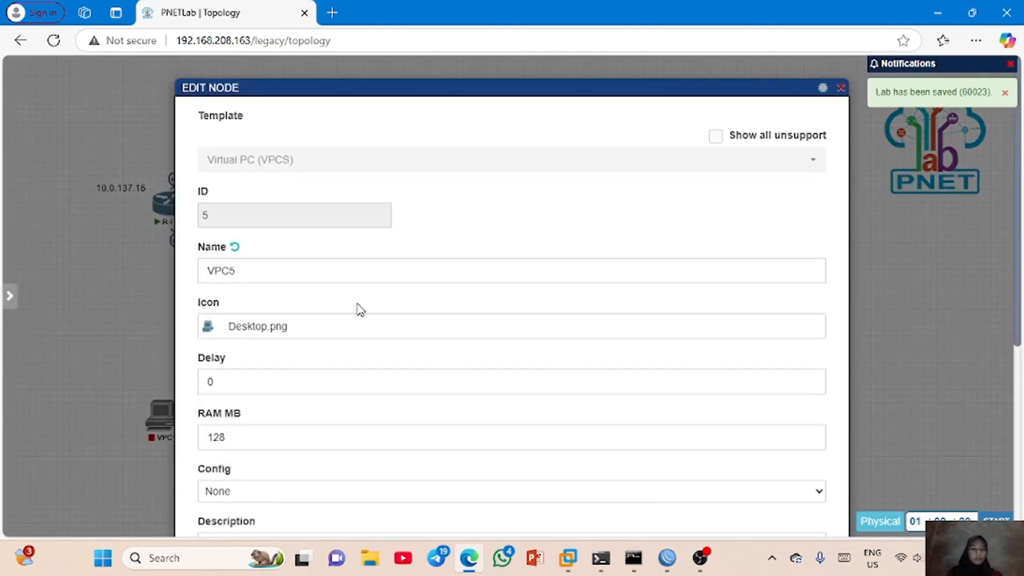
- Rename the virtual PC node VPC5 as VPC2 and save it
left_click(325, 275)
key("BackSpace")
type("2")
scroll(473, 500, "down", 8)
left_click(480, 490)
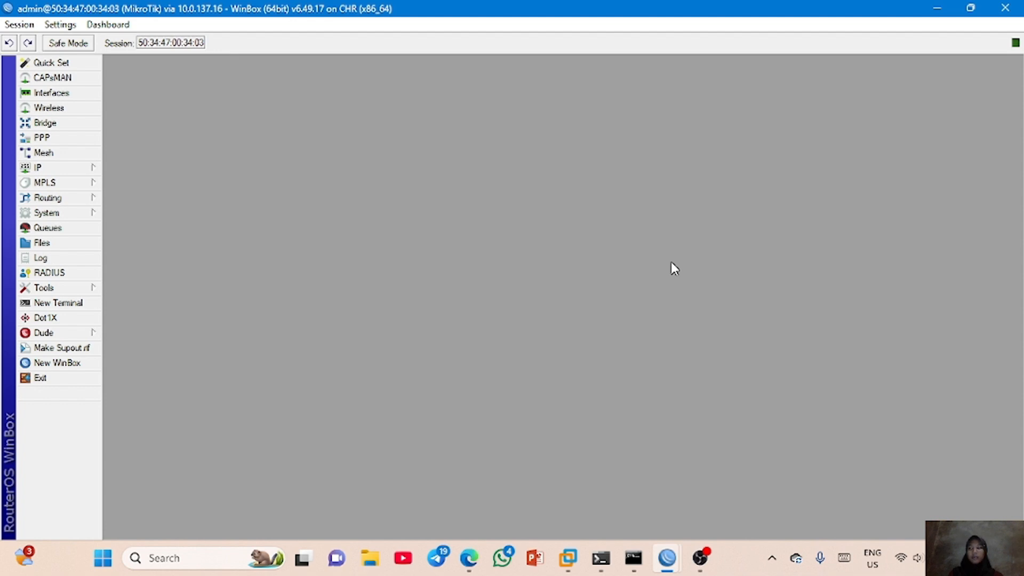
- Create a bridge interface named bridge-rara on the MikroTik router in WinBox
left_click(74, 125)
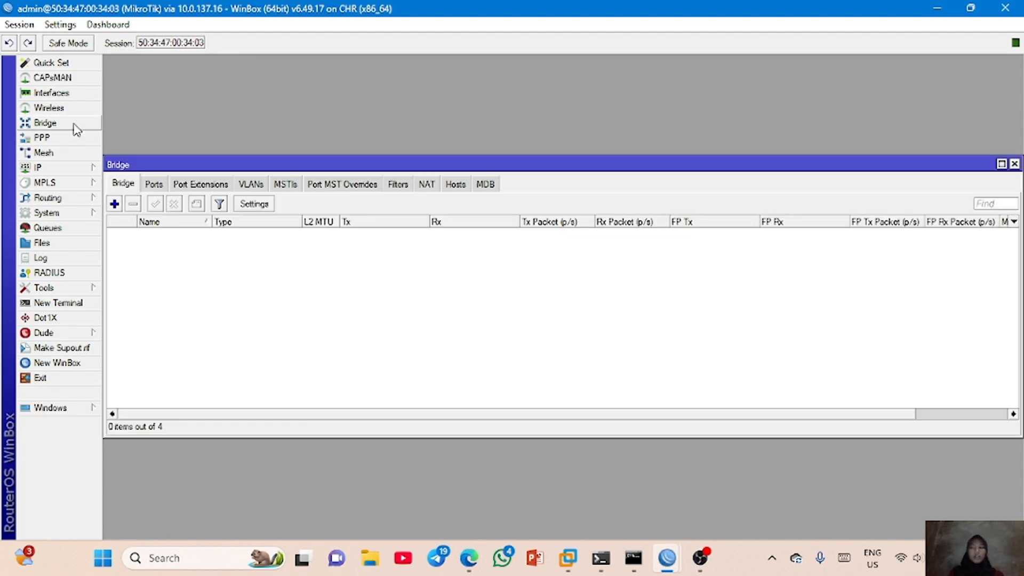
left_click(114, 204)
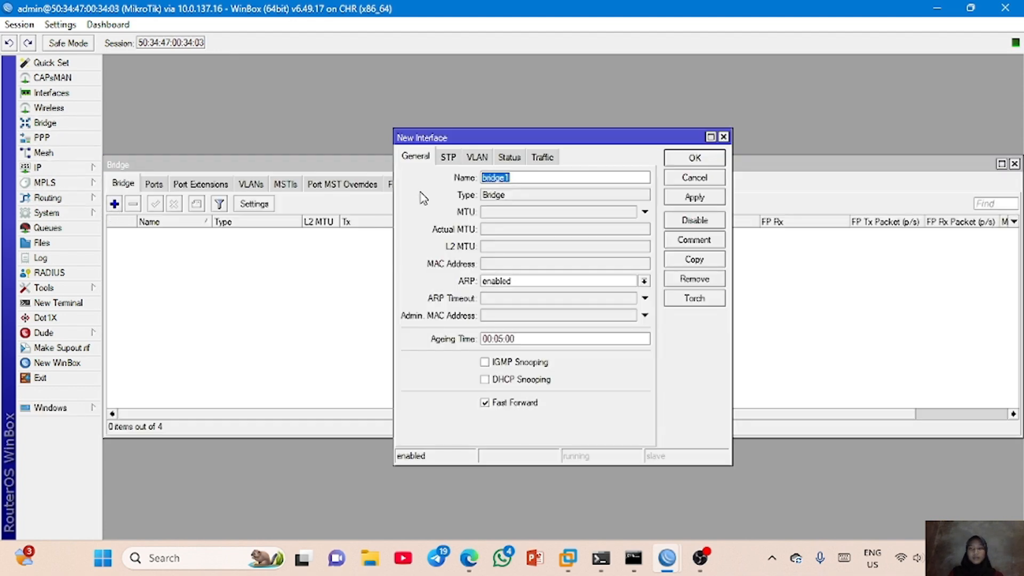
type("bridge-rara")
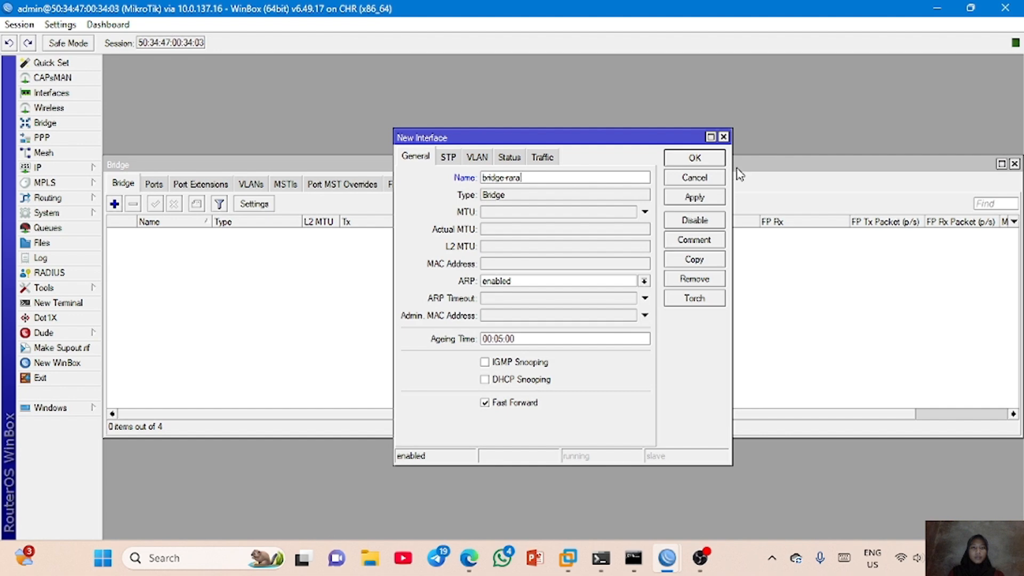
left_click(683, 202)
left_click(695, 158)
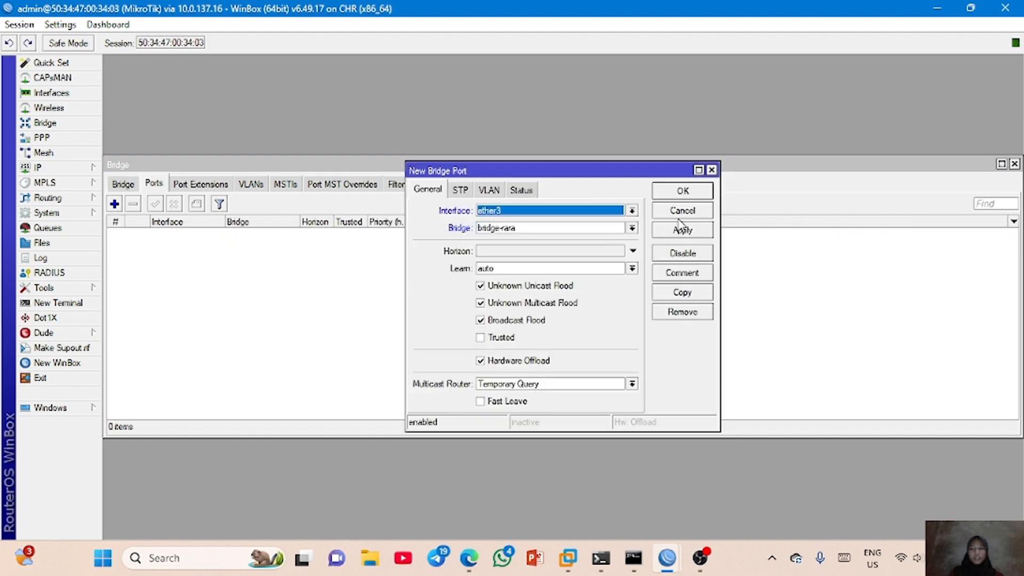
- Add ether3 and ether4 as ports of the bridge bridge-rara
left_click(685, 230)
left_click(687, 192)
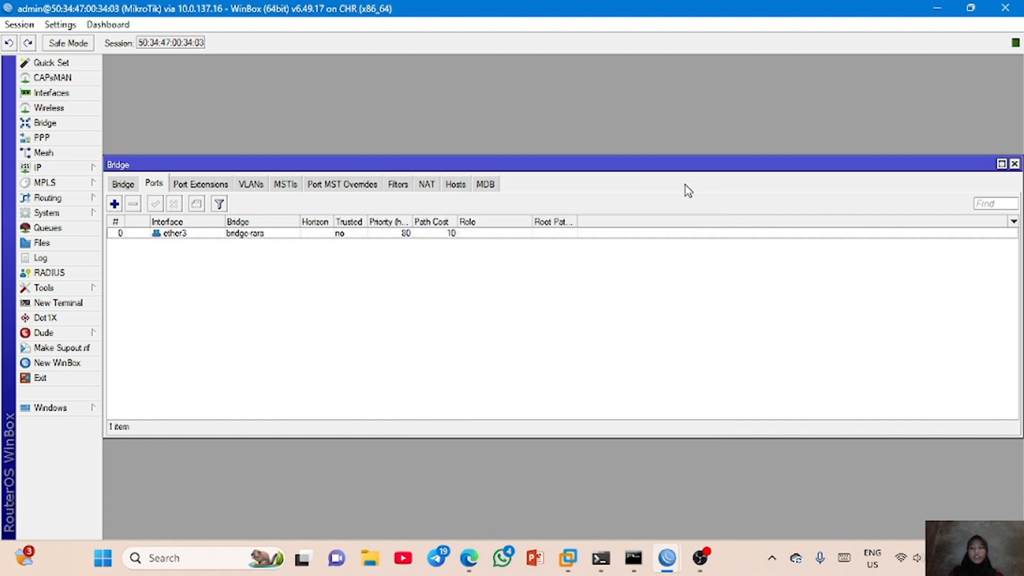
left_click(115, 204)
left_click(576, 215)
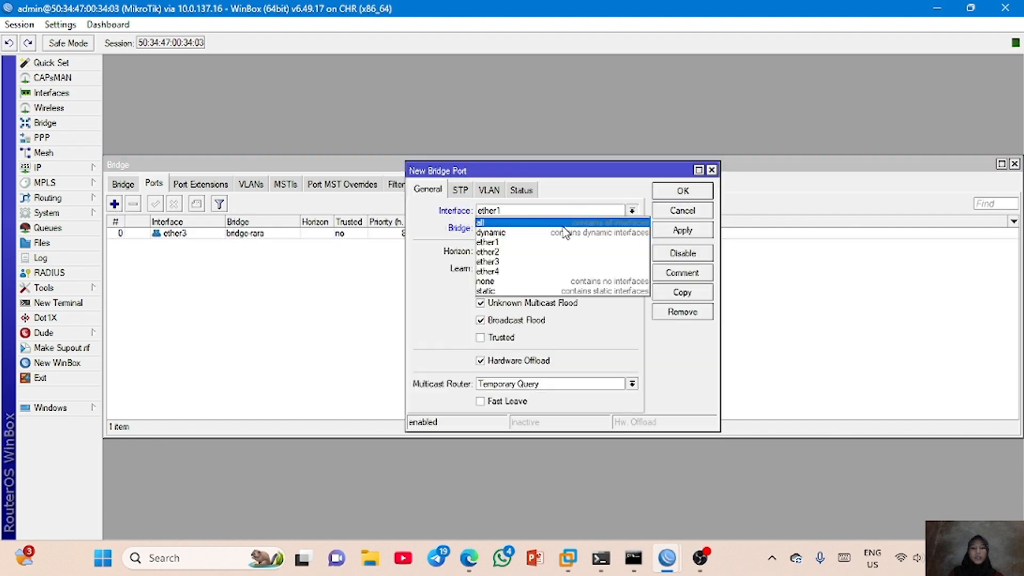
left_click(554, 267)
left_click(678, 235)
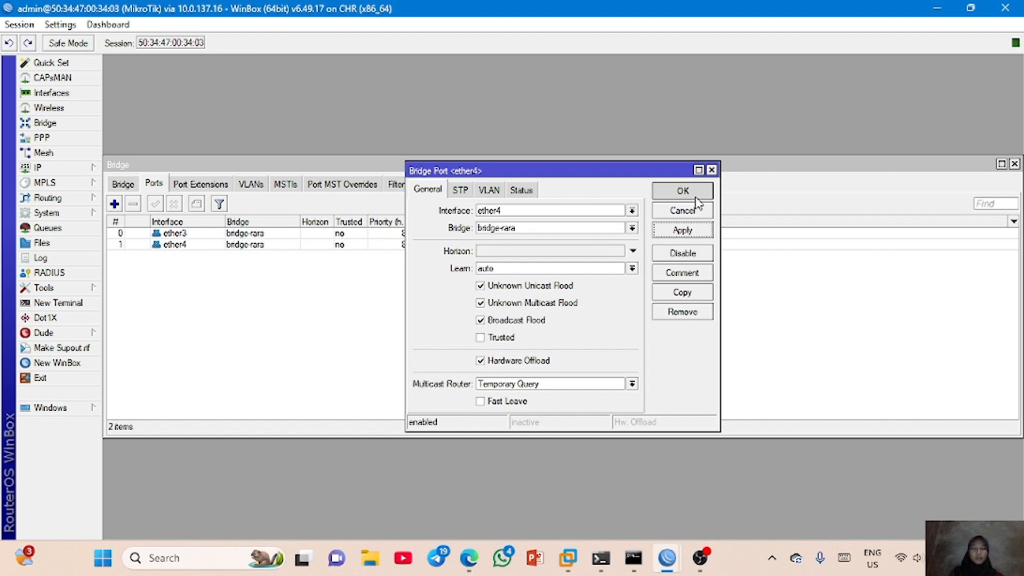
left_click(687, 191)
- Assign the IP address 10.10.10.1/24 to the bridge-rara interface
left_click(37, 167)
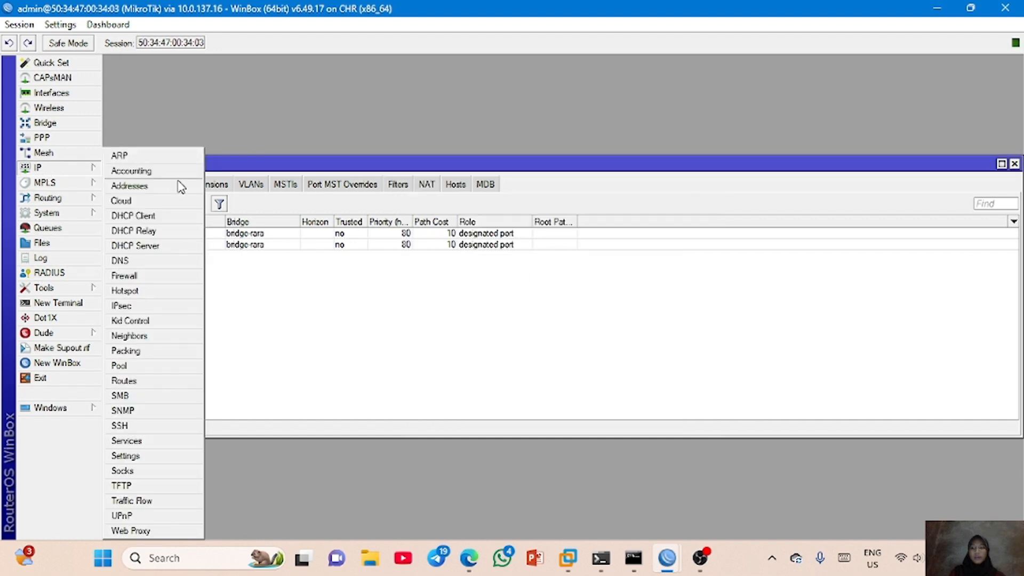
left_click(179, 185)
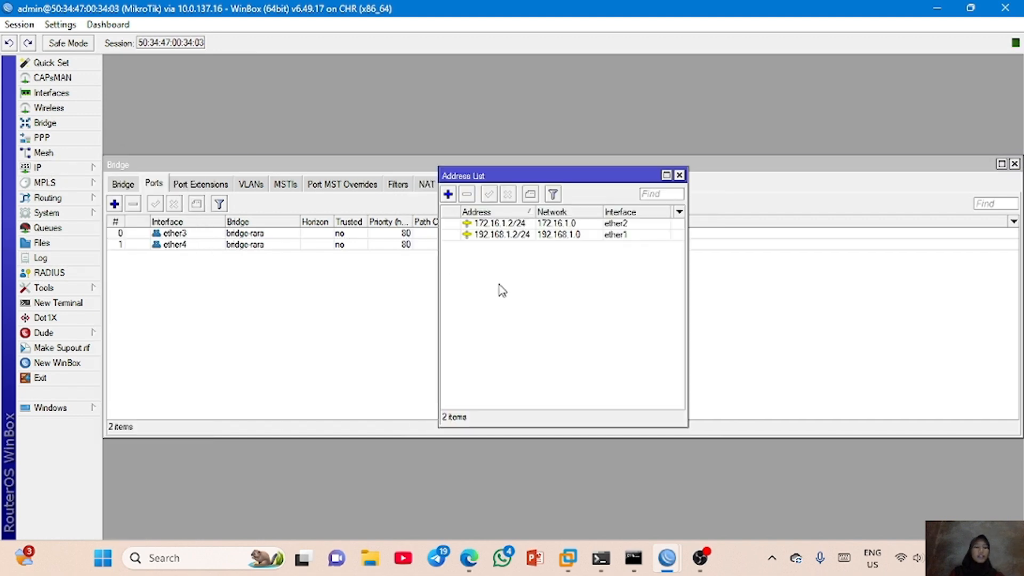
left_click(449, 195)
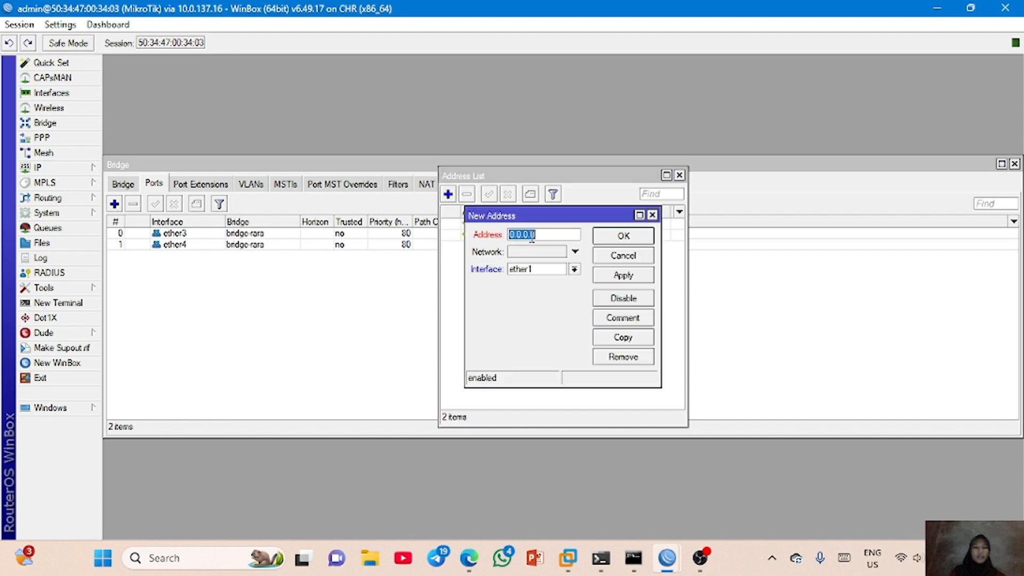
type("10.1")
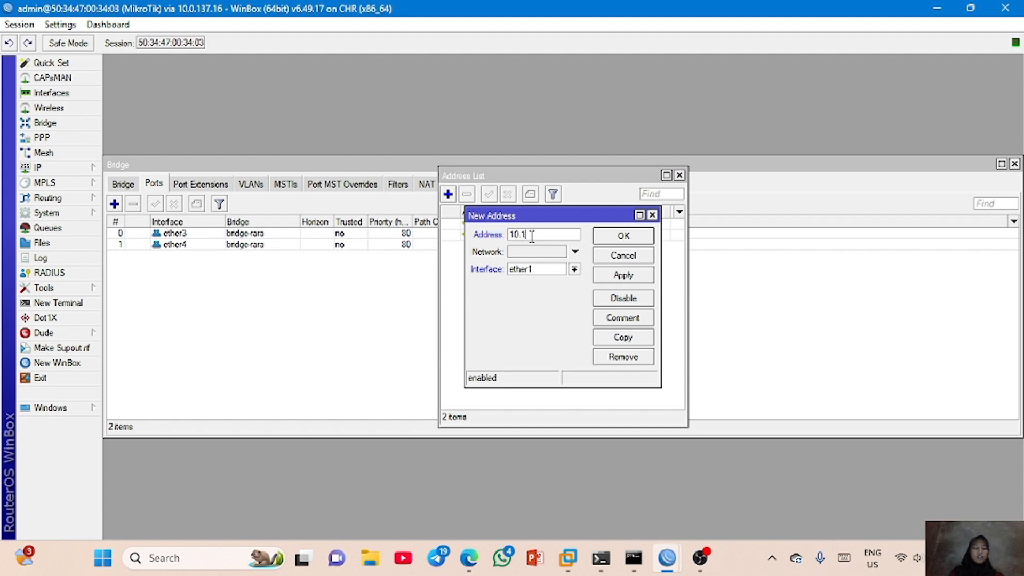
type("0.10.1/")
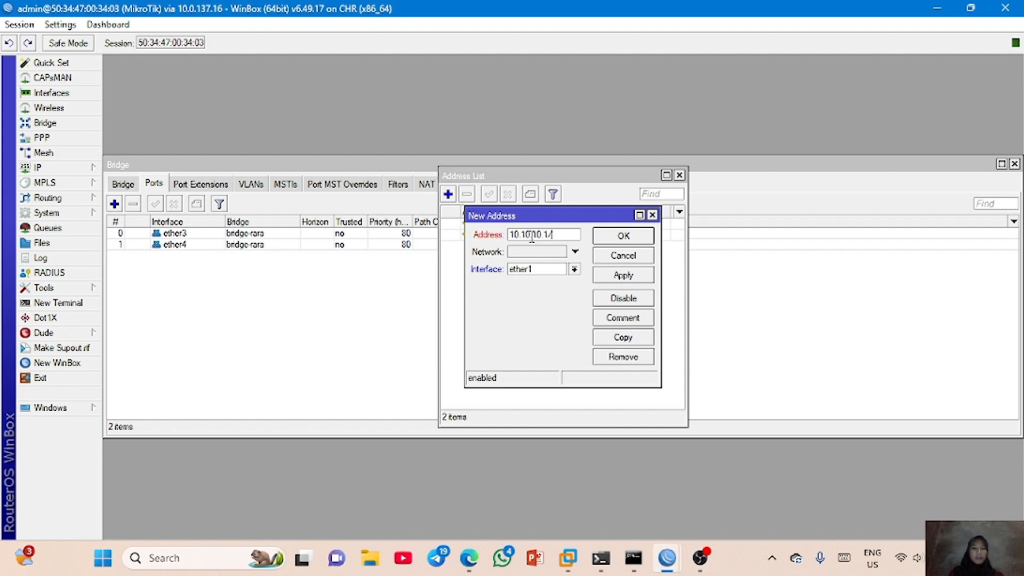
type("24")
left_click(575, 269)
left_click(568, 286)
left_click(616, 277)
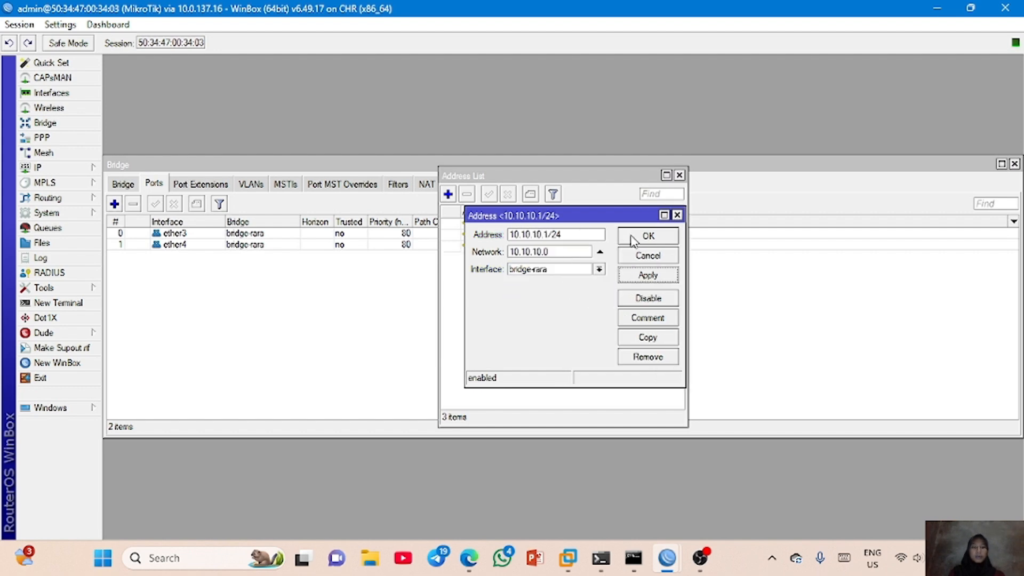
left_click(633, 237)
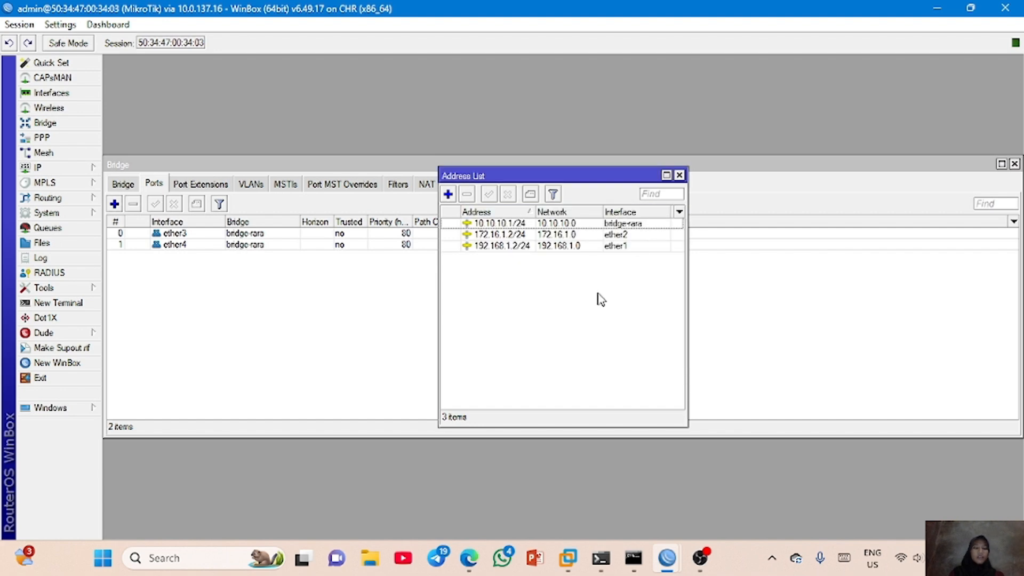
- Run DHCP Setup on bridge-rara with address space 10.10.10.0/24 and lease time 00:10:00, accepting the other suggested values
left_click(94, 167)
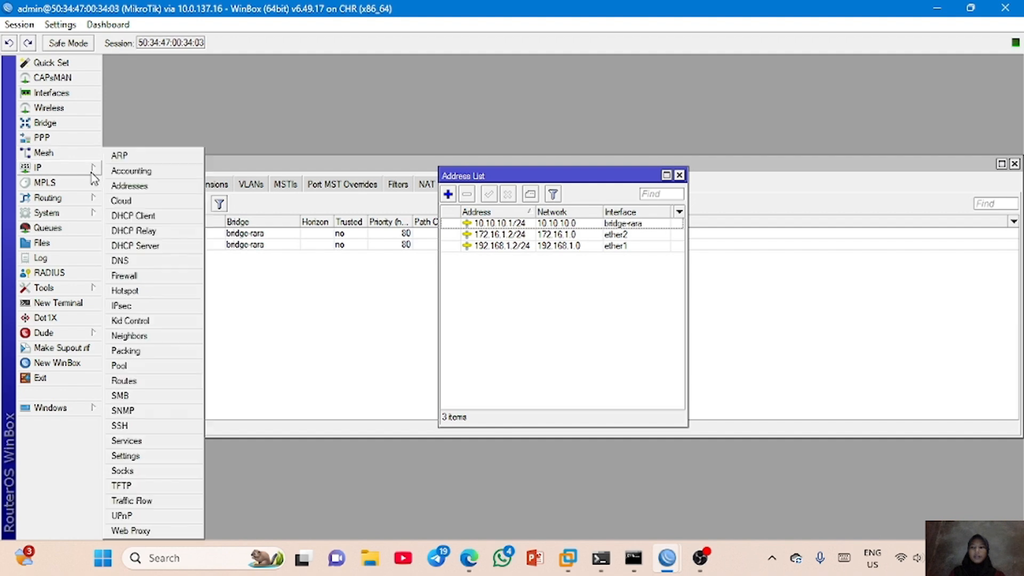
left_click(144, 257)
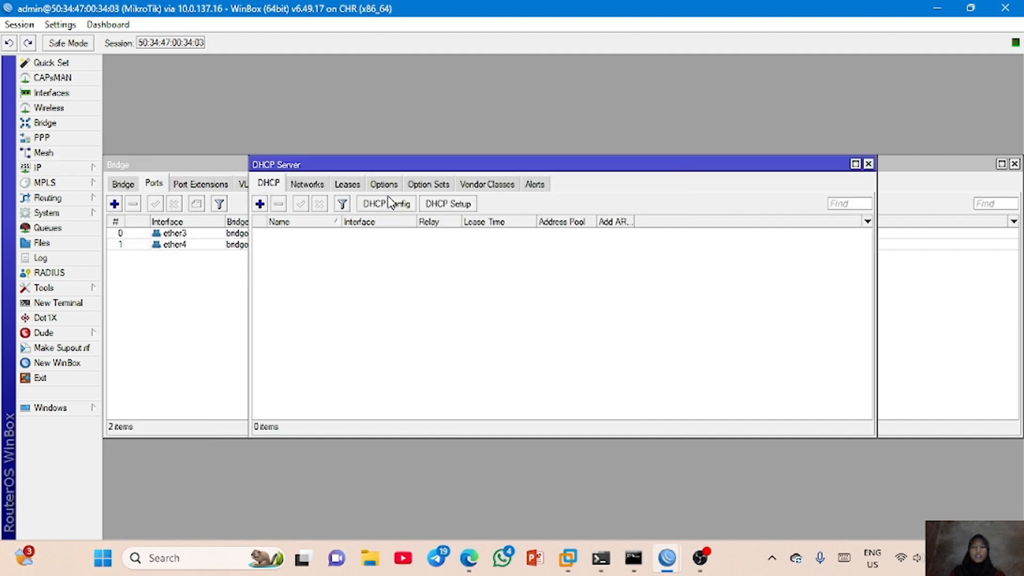
left_click(441, 208)
left_click(652, 295)
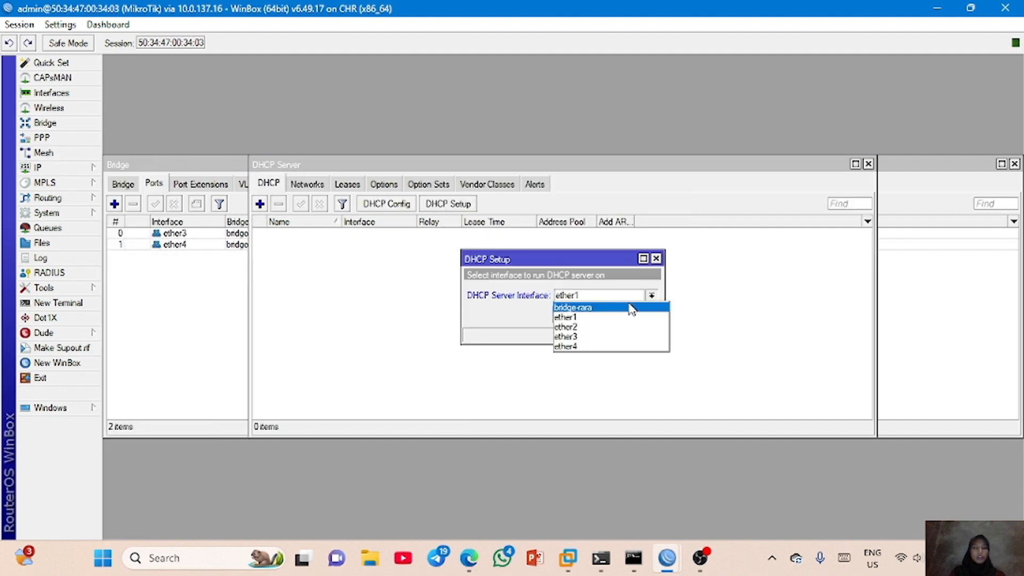
left_click(632, 304)
left_click(605, 318)
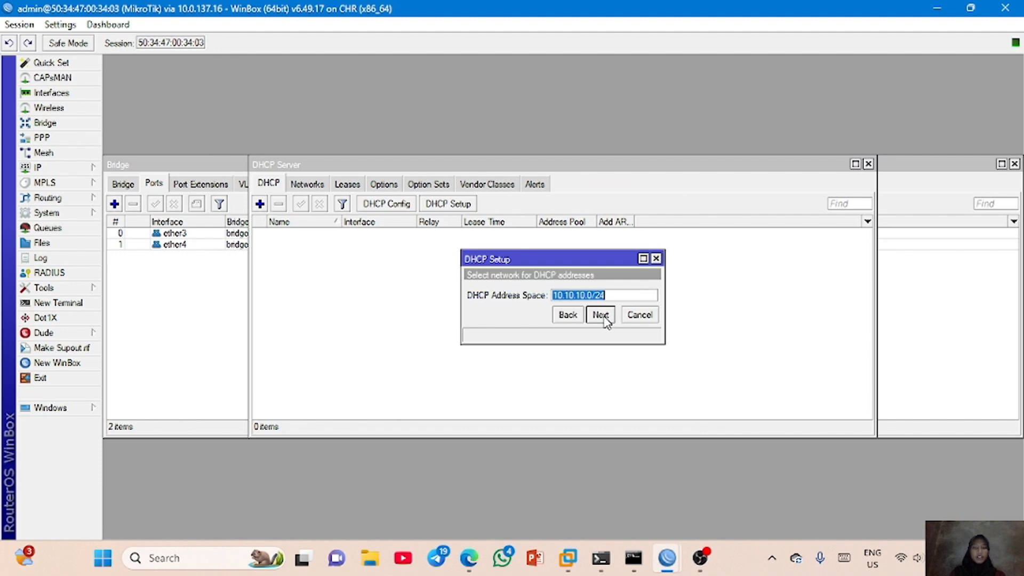
left_click(604, 318)
left_click(604, 319)
left_click(605, 318)
left_click(604, 319)
left_click(603, 317)
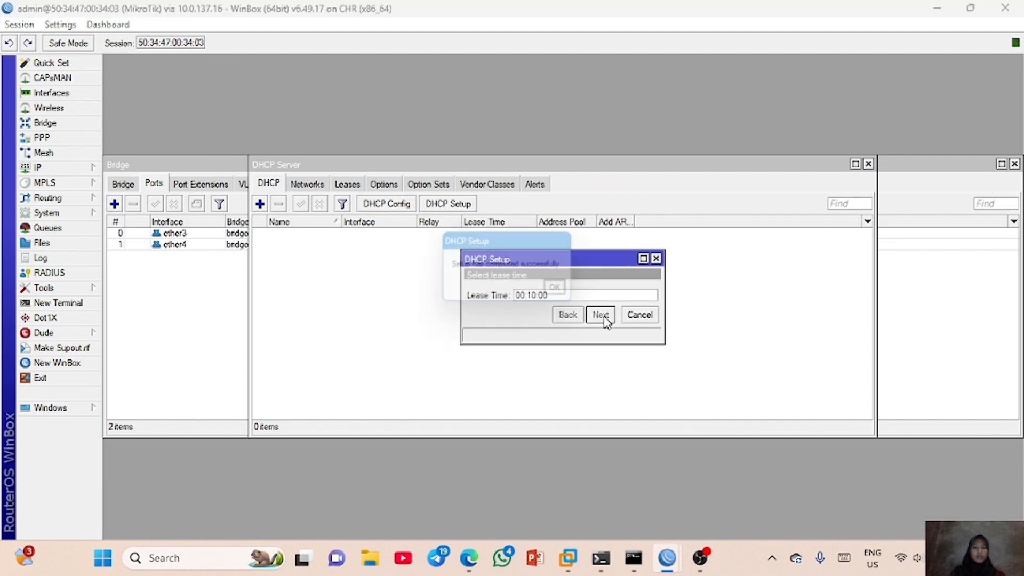
left_click(565, 293)
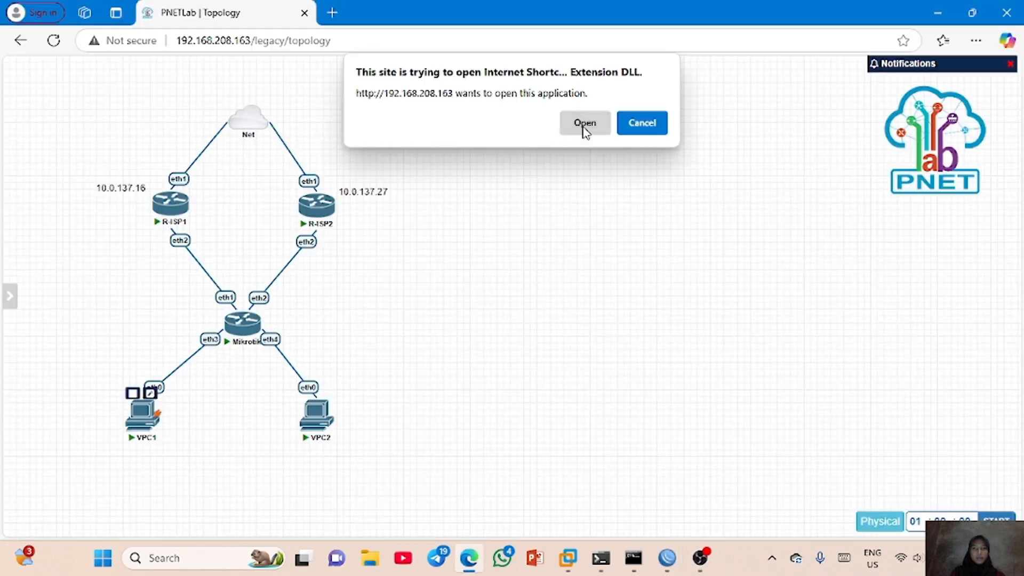
- Open the VPC1 and VPC2 consoles from the PNETLab topology and run ip dhcp on VPC1
left_click(585, 123)
left_click(315, 418)
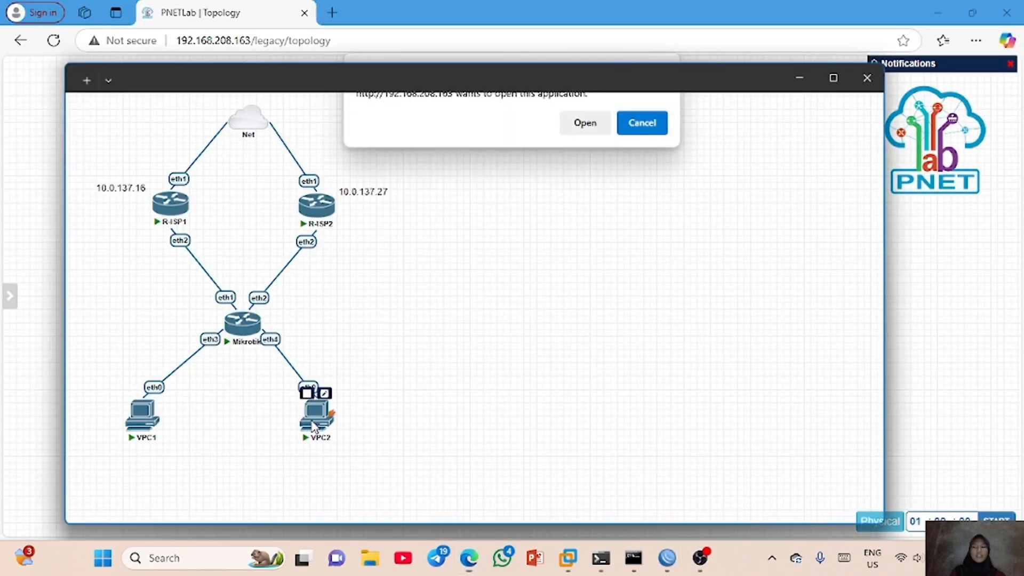
left_click(587, 124)
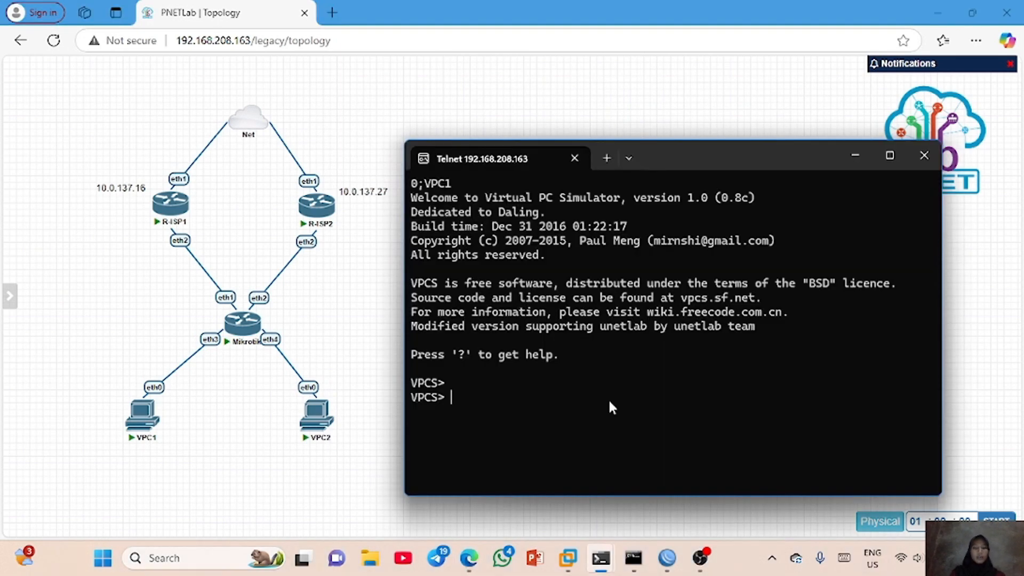
type("ip dhcp")
key("Return")
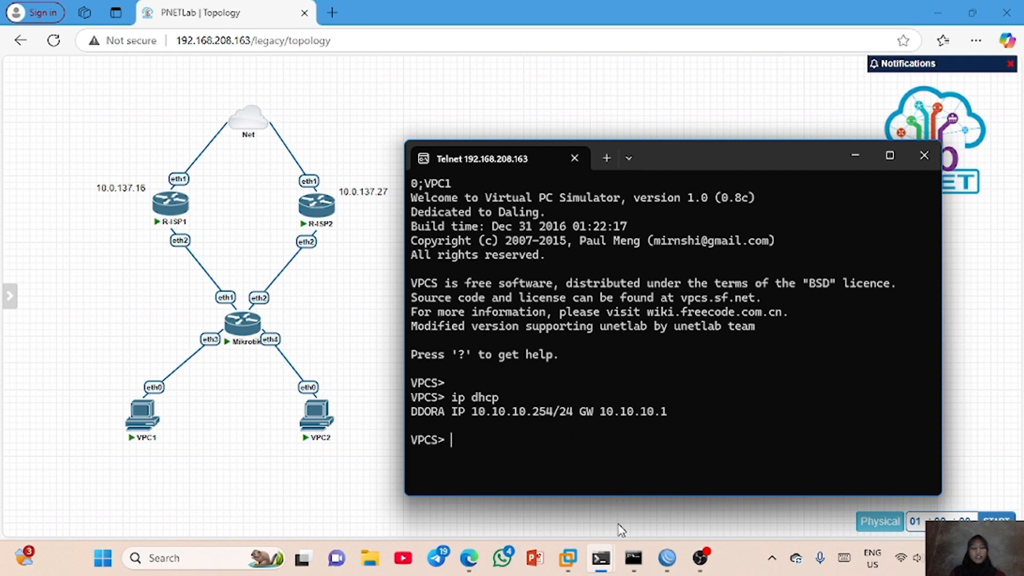
- Request an address for VPC2 by running ip dhcp in its console
mouse_move(608, 561)
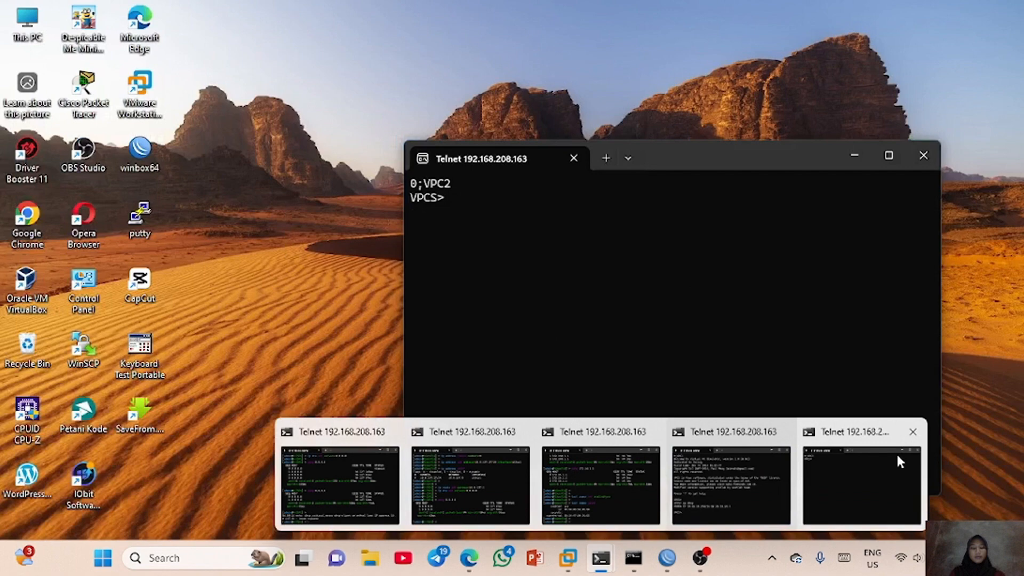
left_click(896, 452)
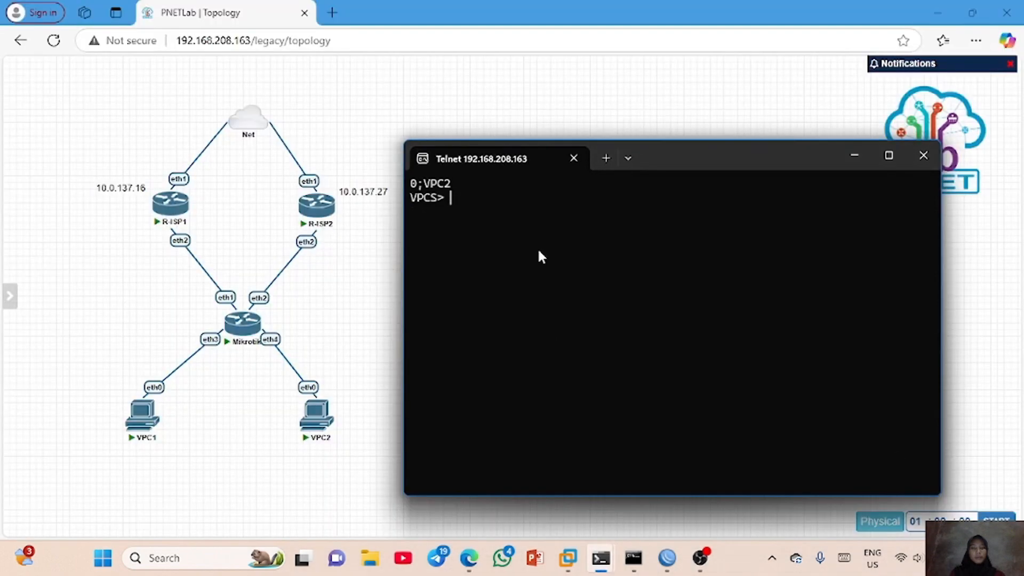
type("ip dhcp")
key("Return")
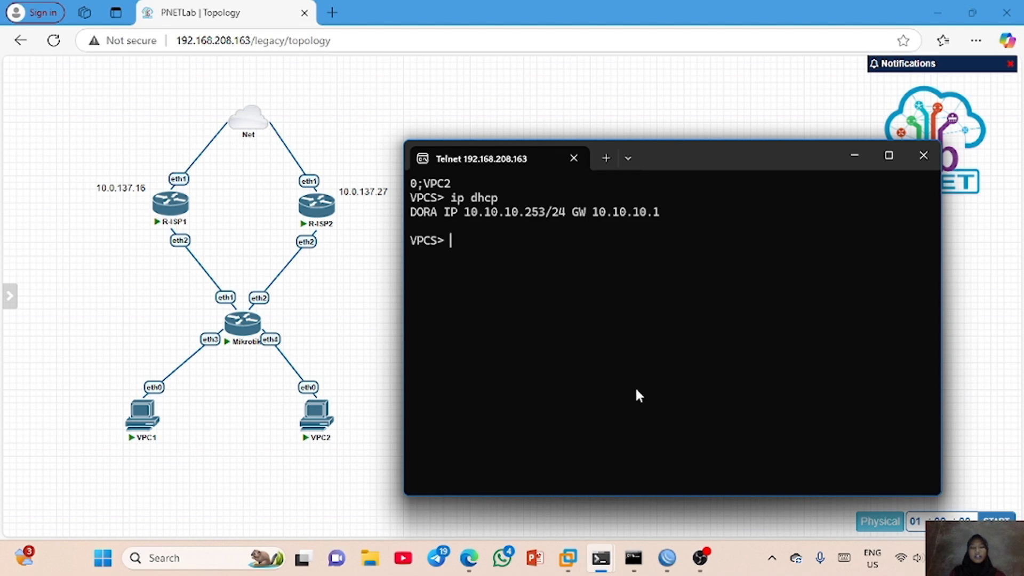
- Switch to the MikroTik router's WinBox session and add a srcnat NAT rule with out interface ether1 and action masquerade
left_click(659, 519)
mouse_move(667, 558)
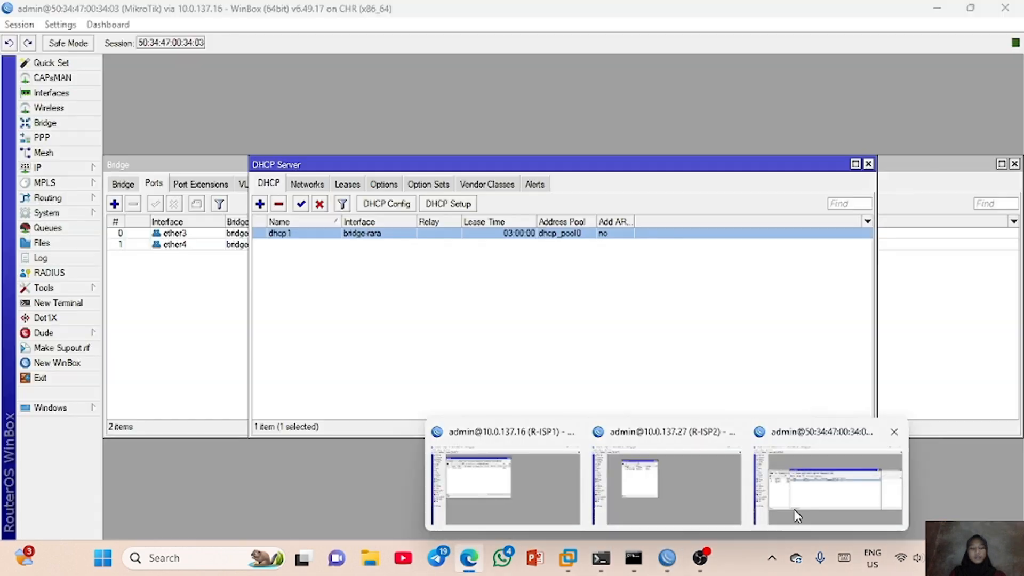
left_click(794, 514)
left_click(48, 167)
left_click(123, 276)
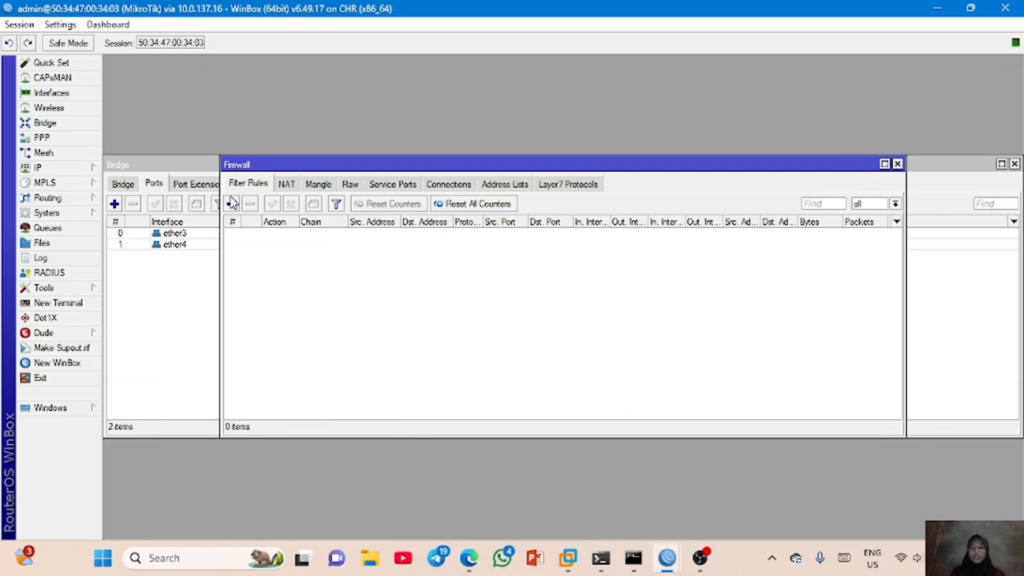
left_click(279, 187)
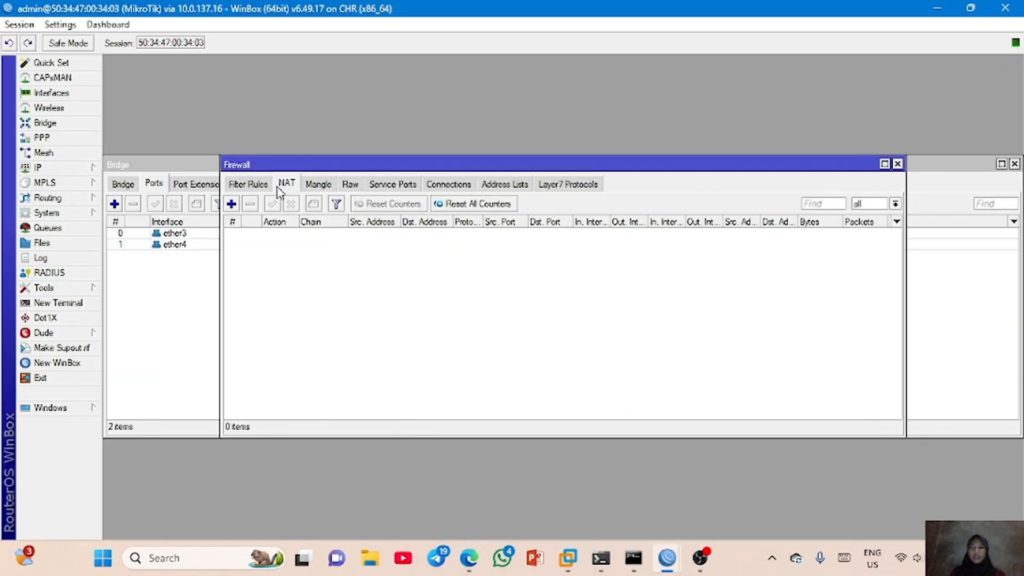
left_click(232, 204)
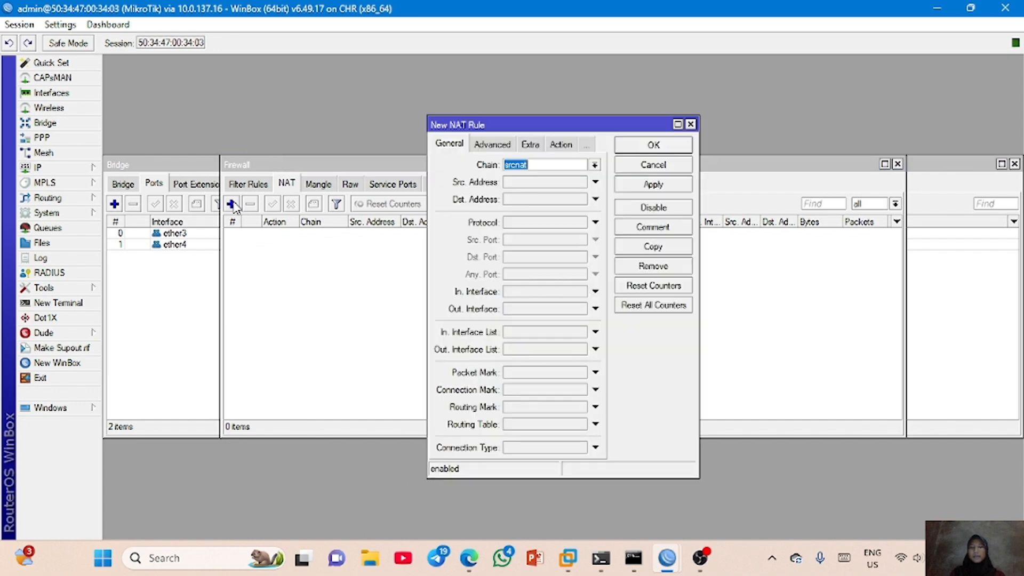
left_click(563, 304)
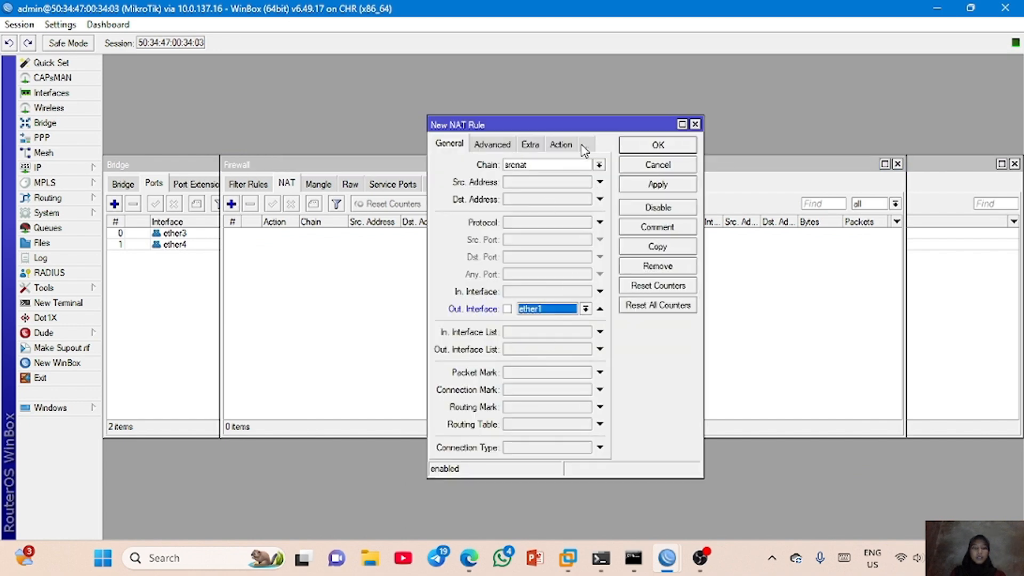
left_click(562, 145)
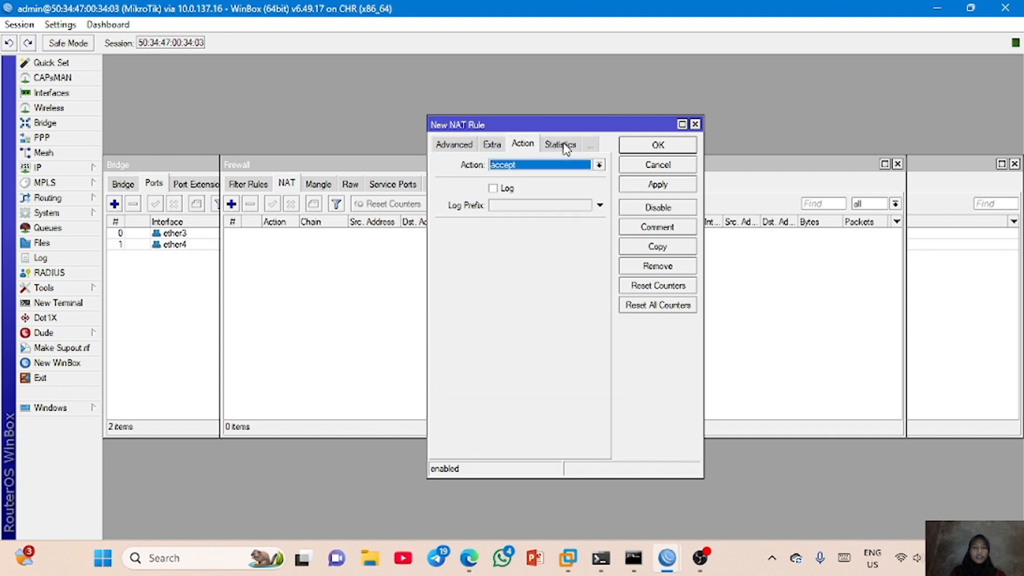
left_click(536, 166)
left_click(538, 236)
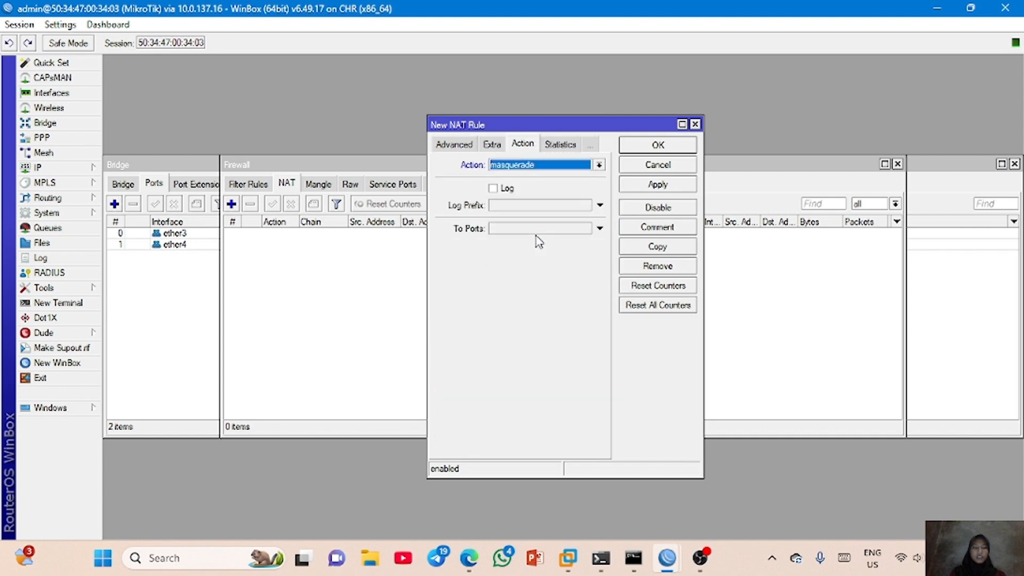
left_click(663, 186)
left_click(666, 147)
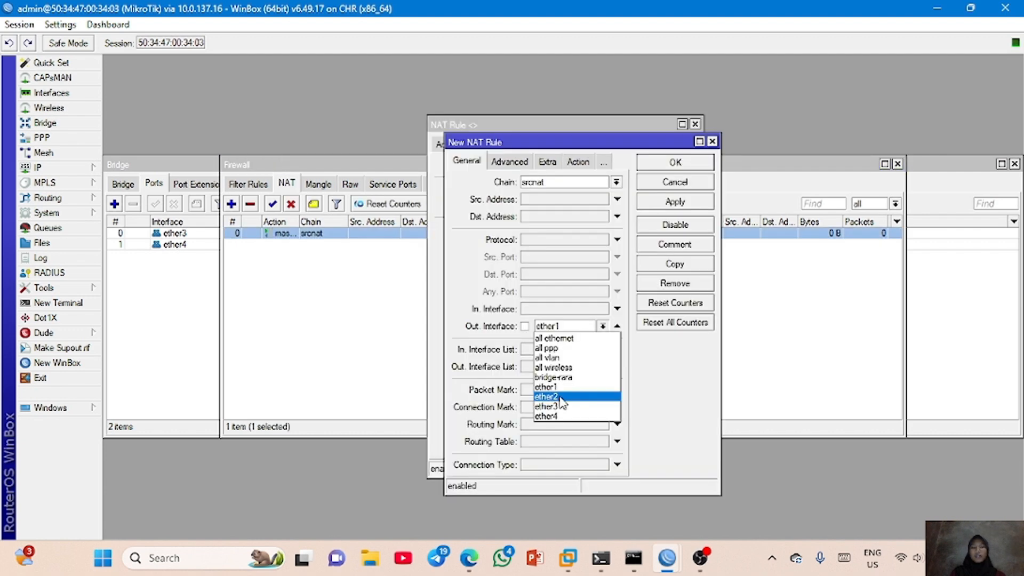
- Copy the masquerade NAT rule and set the copy's out interface to ether2
left_click(580, 379)
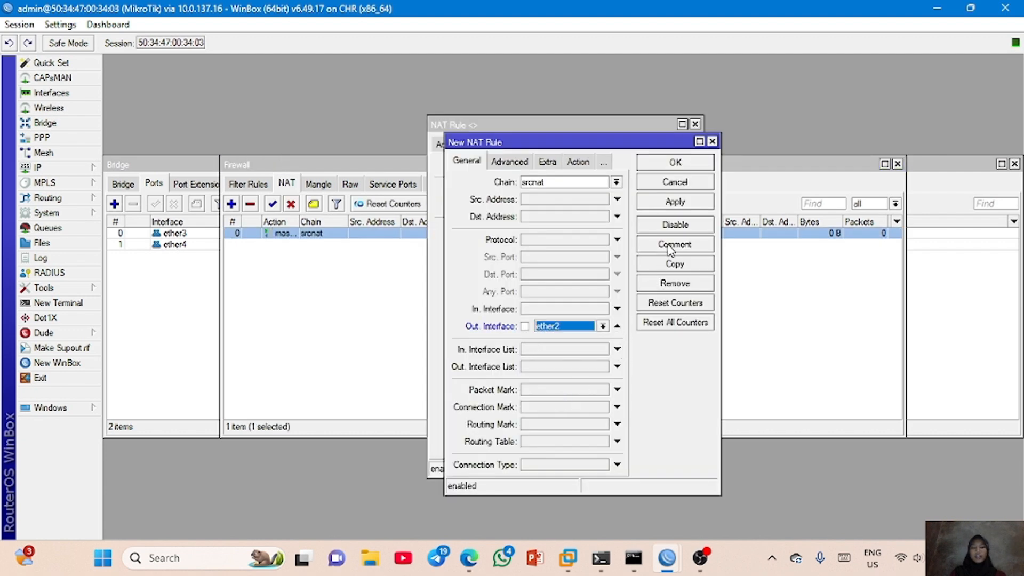
left_click(686, 202)
left_click(686, 164)
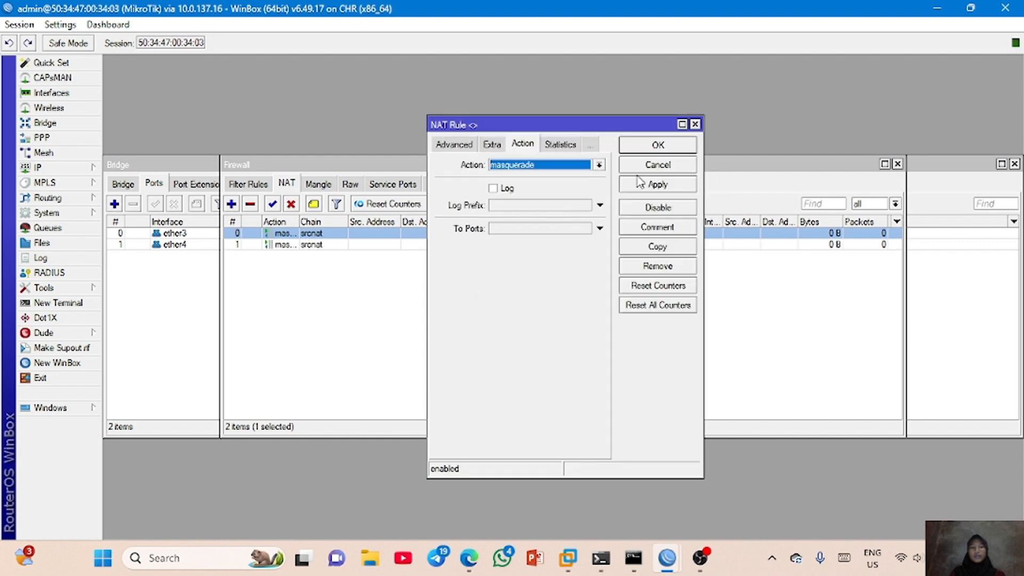
left_click(670, 145)
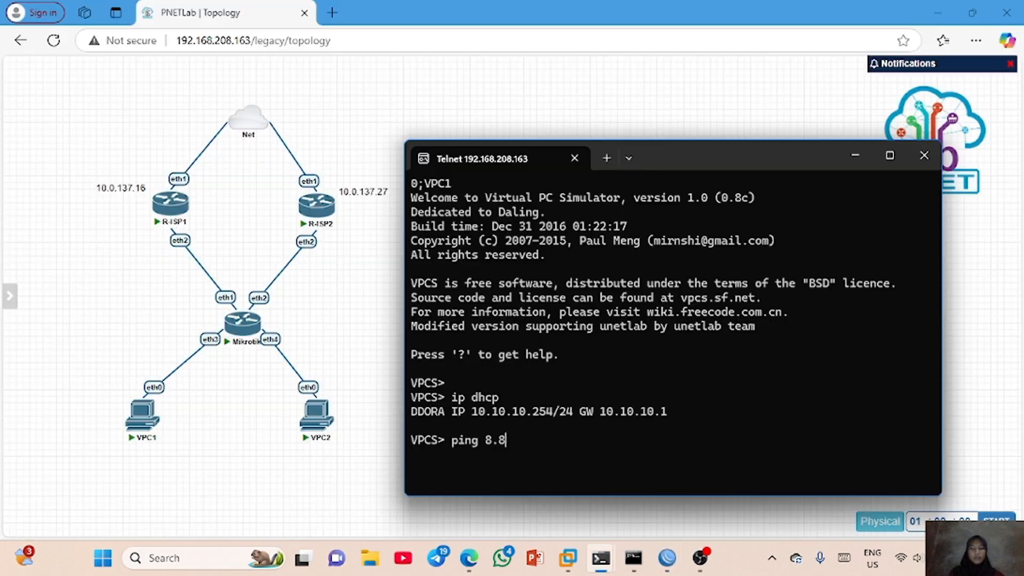
- Test internet connectivity from the VPC1 console with ping 8.8.8.8, stopping the ping after a few replies
type(".8.8.8")
key("Return")
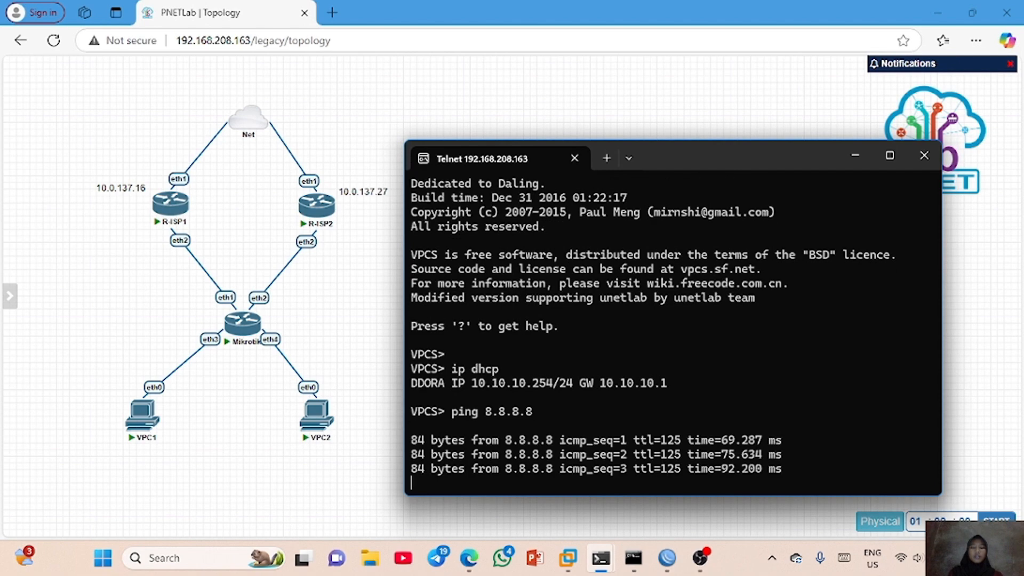
key("ctrl+c")
mouse_move(600, 558)
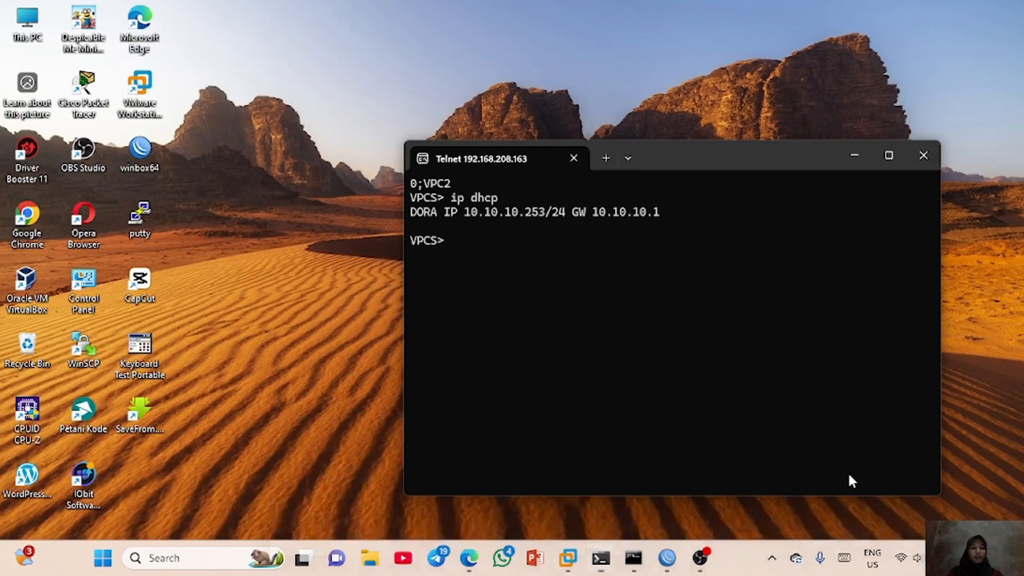
- Test internet connectivity from the VPC2 console with ping 8.8.8.8, stopping the ping after a few replies
left_click(848, 471)
type("p")
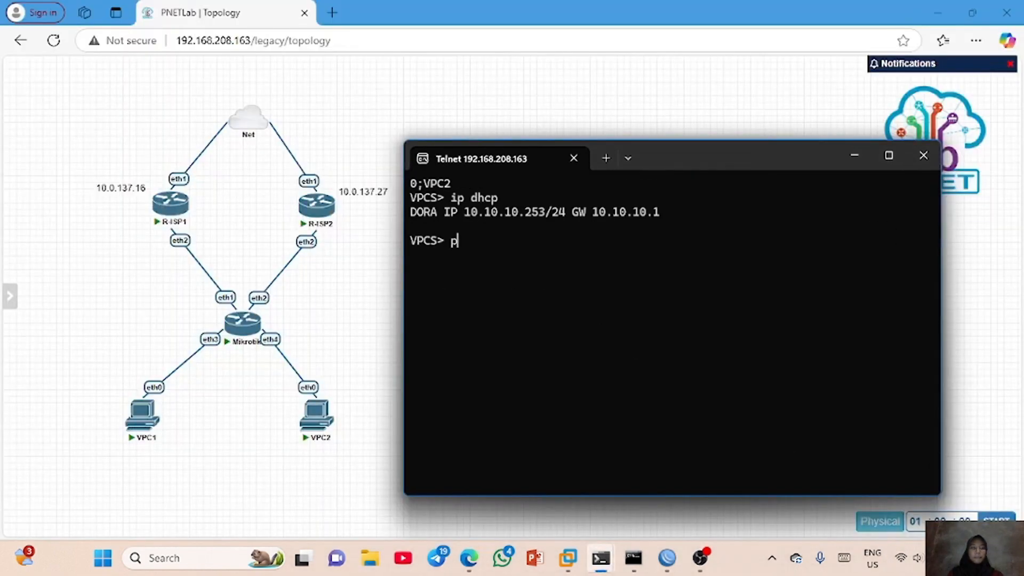
type("ing 8.8.8.8")
key("Return")
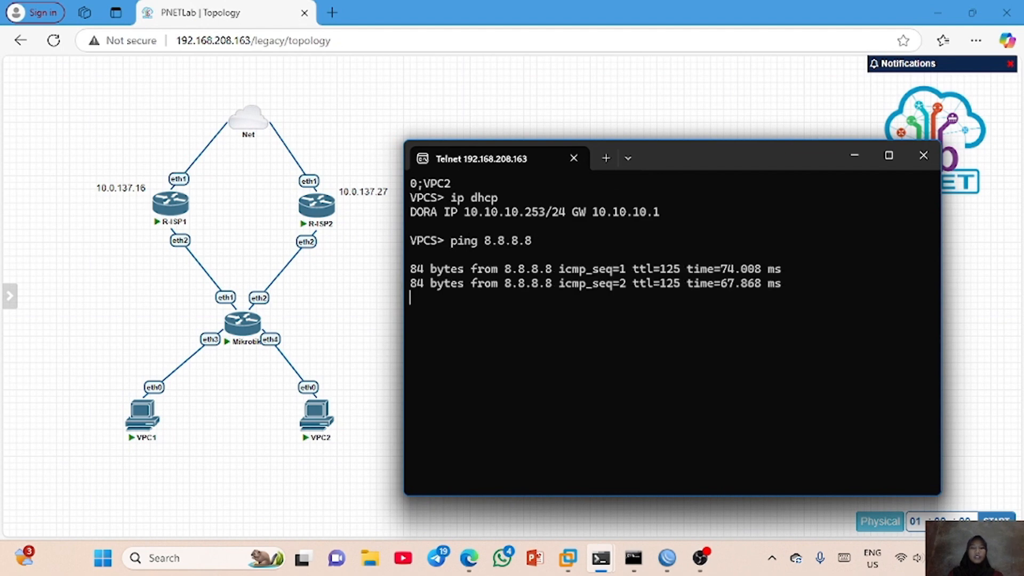
key("ctrl+c")
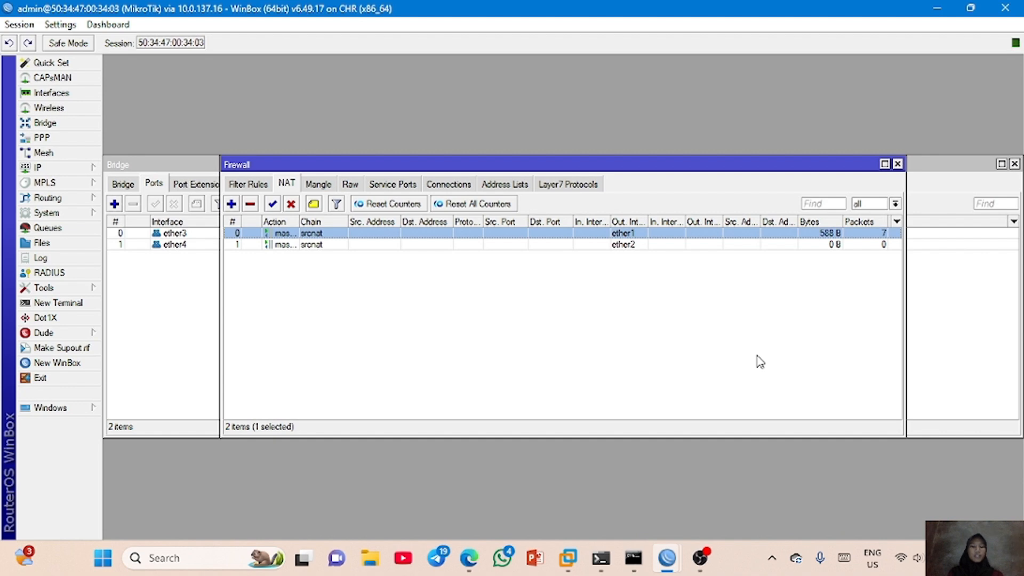
- Switch to the MikroTik router's WinBox session and set the distance of the default route via 192.168.1.1 to 10
key("ctrl+Tab")
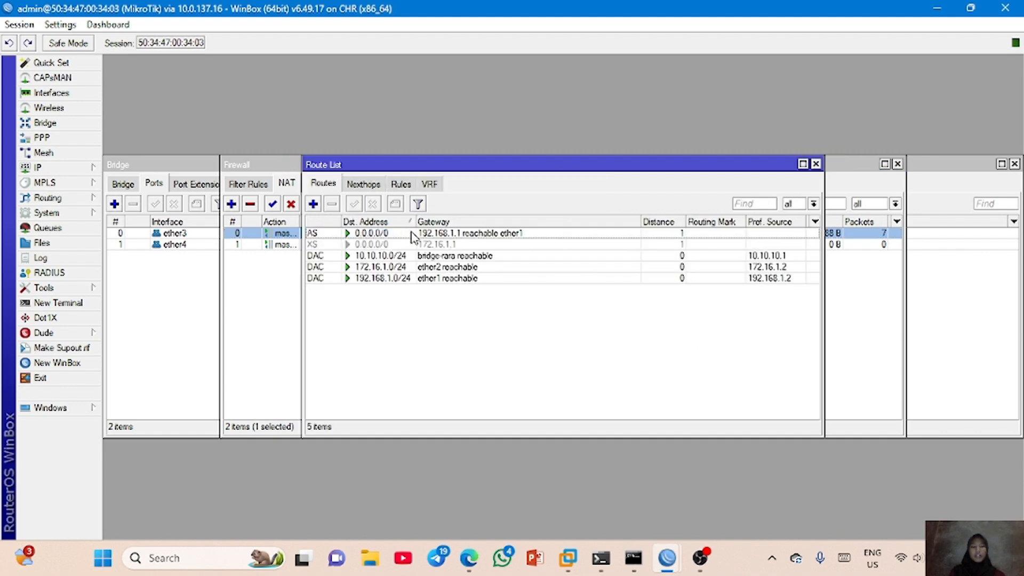
left_click(672, 223)
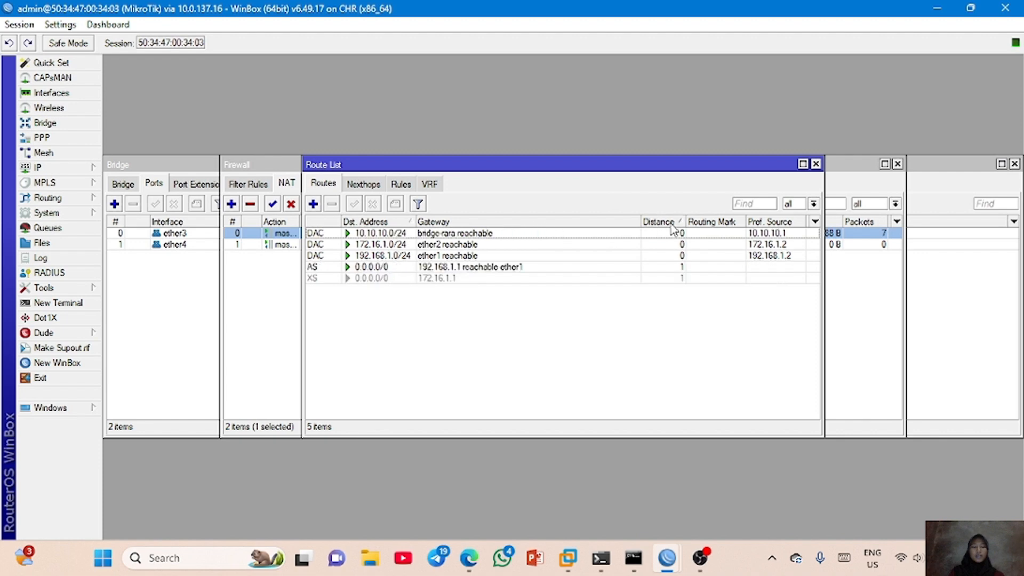
left_click(673, 224)
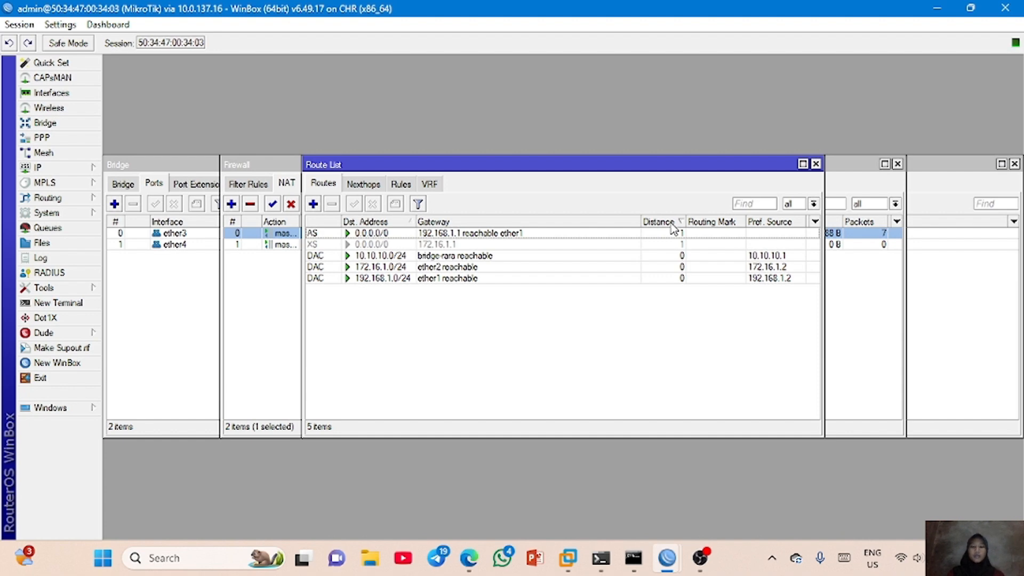
double_click(673, 233)
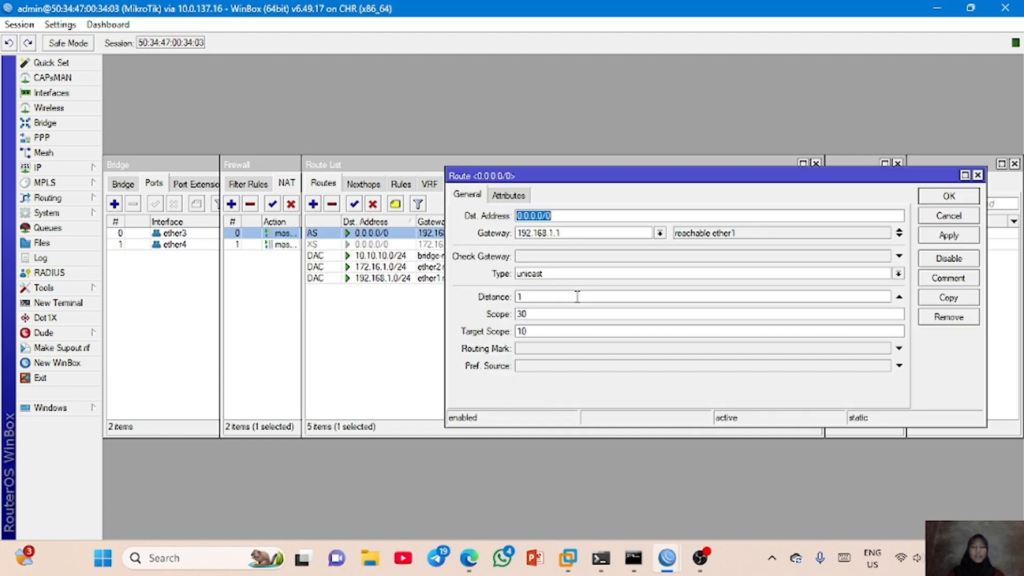
left_click(577, 297)
type("0")
left_click(949, 235)
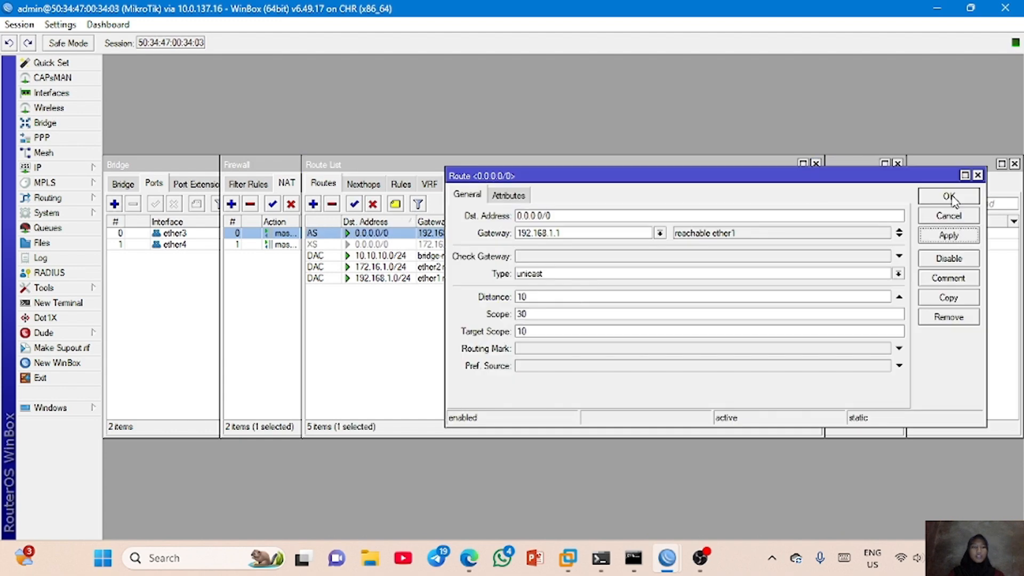
left_click(949, 196)
- Enable the disabled default route via gateway 172.16.1.1 in the route list
left_click(469, 244)
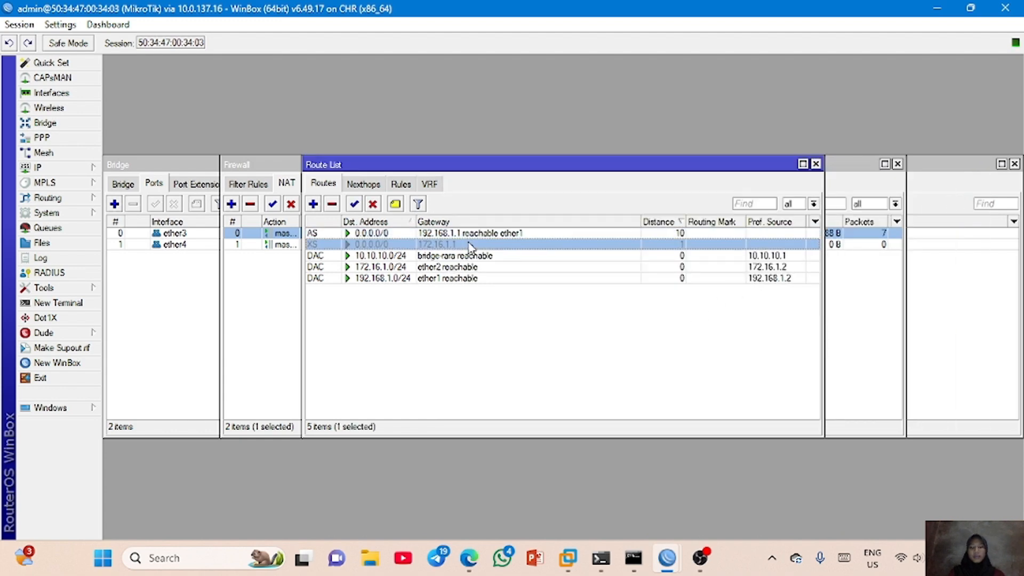
left_click(354, 204)
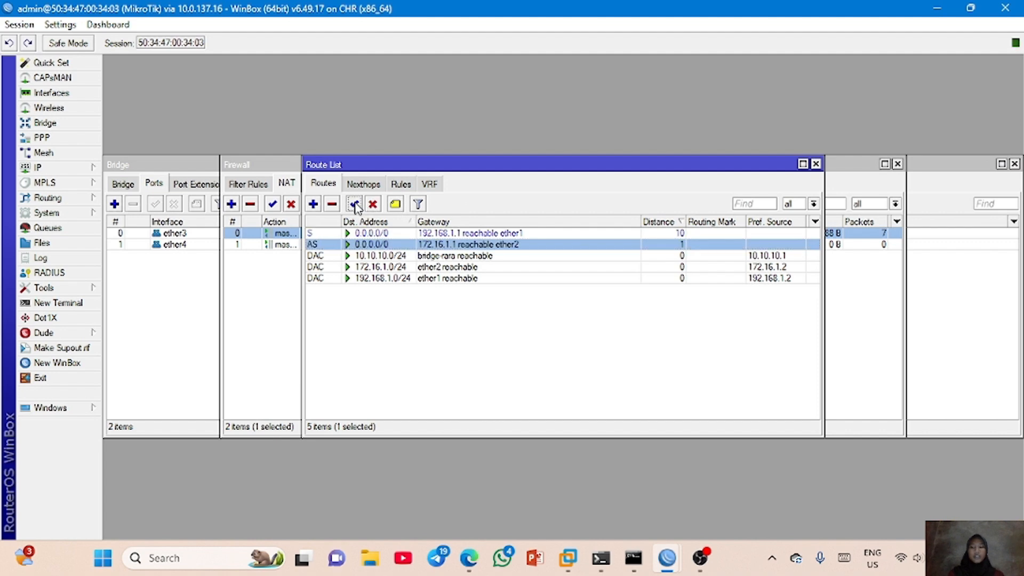
left_click(414, 357)
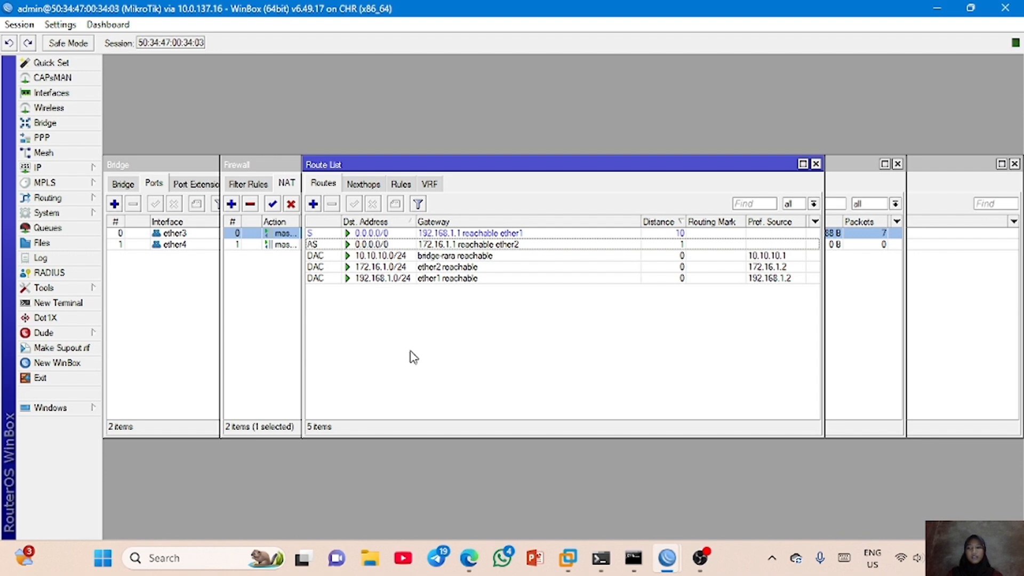
- Disable the ether2 interface to simulate an ISP failure, and check the default routes in the route list
left_click(89, 94)
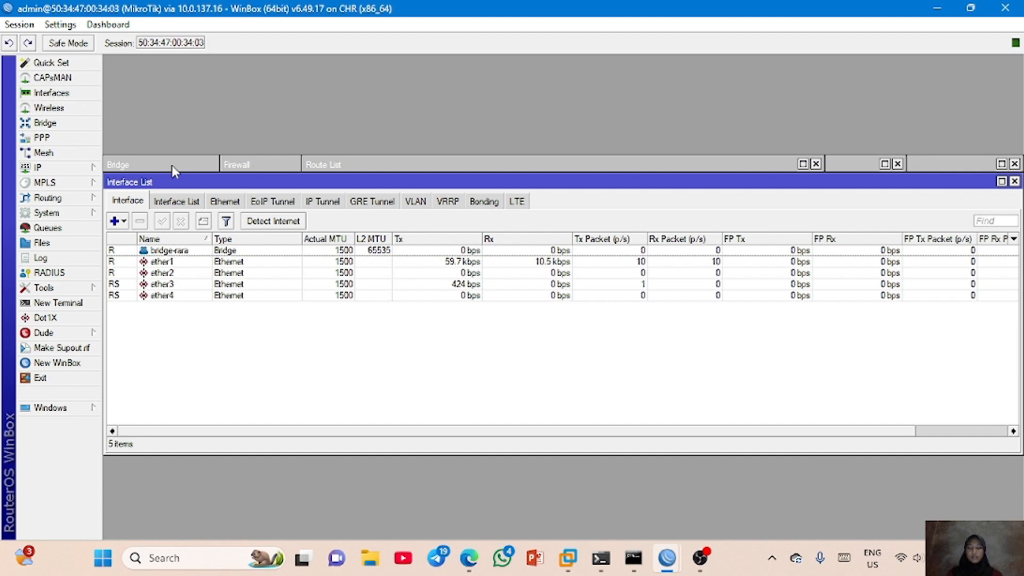
left_click(170, 273)
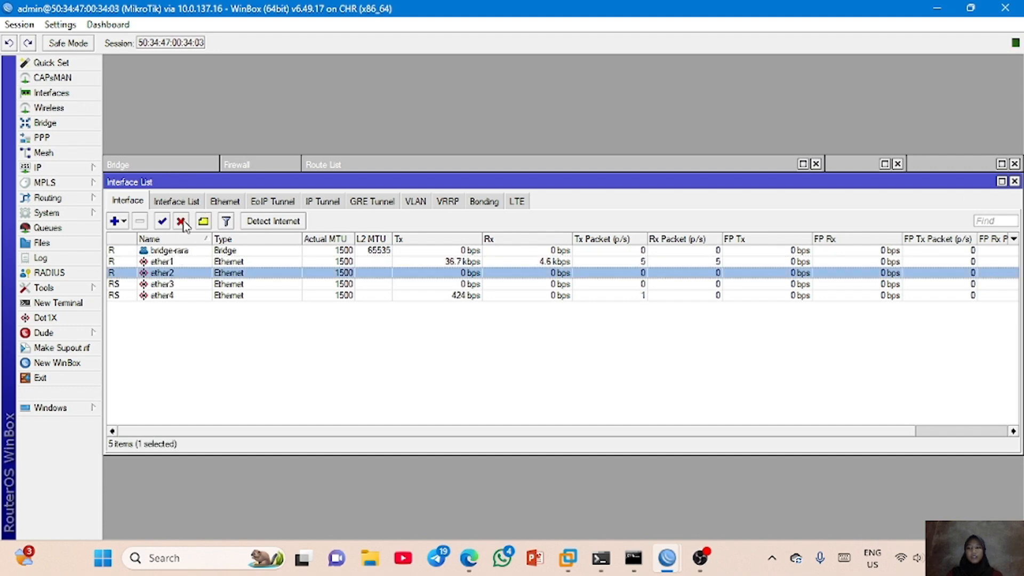
left_click(182, 222)
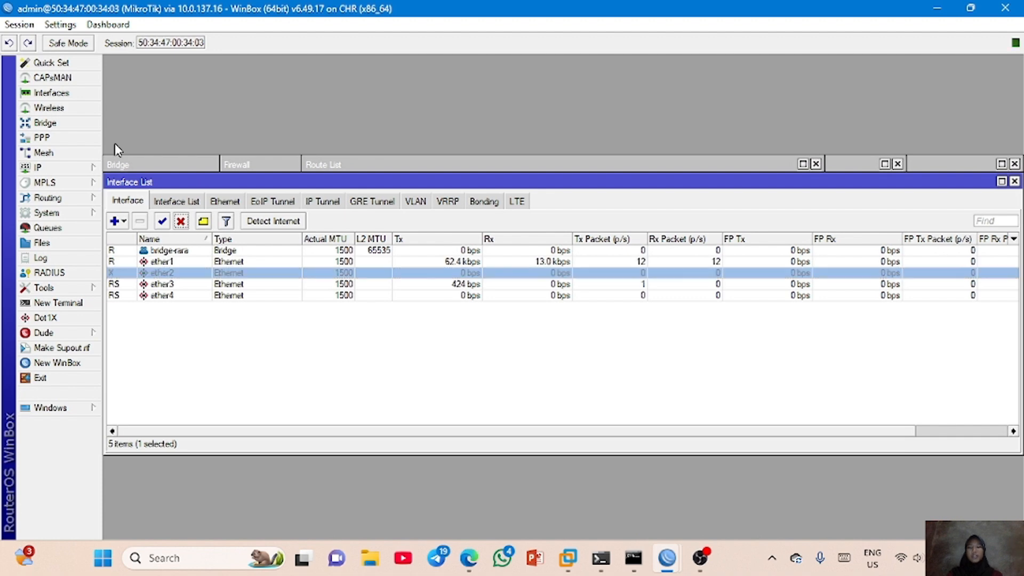
left_click(85, 168)
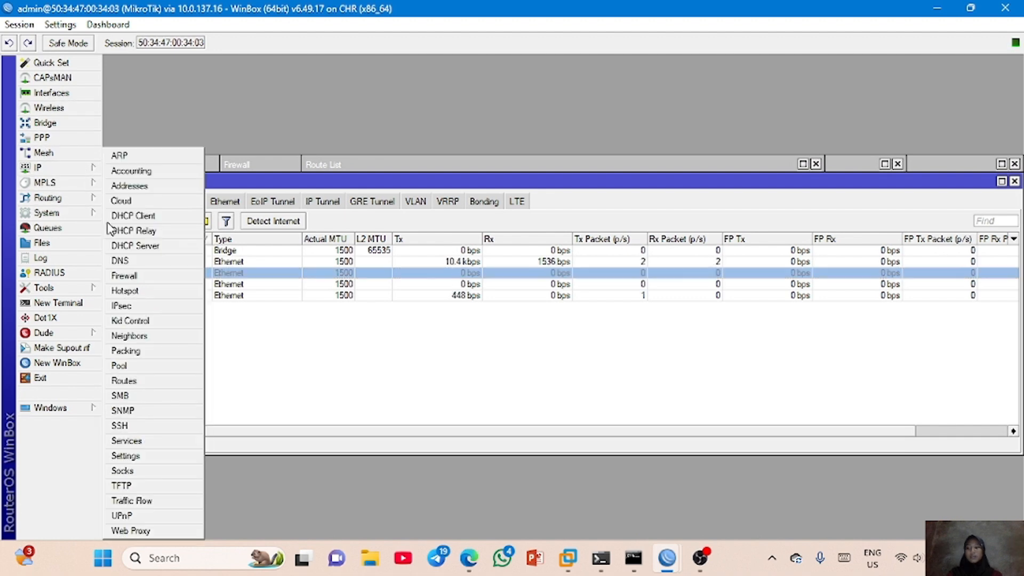
left_click(431, 244)
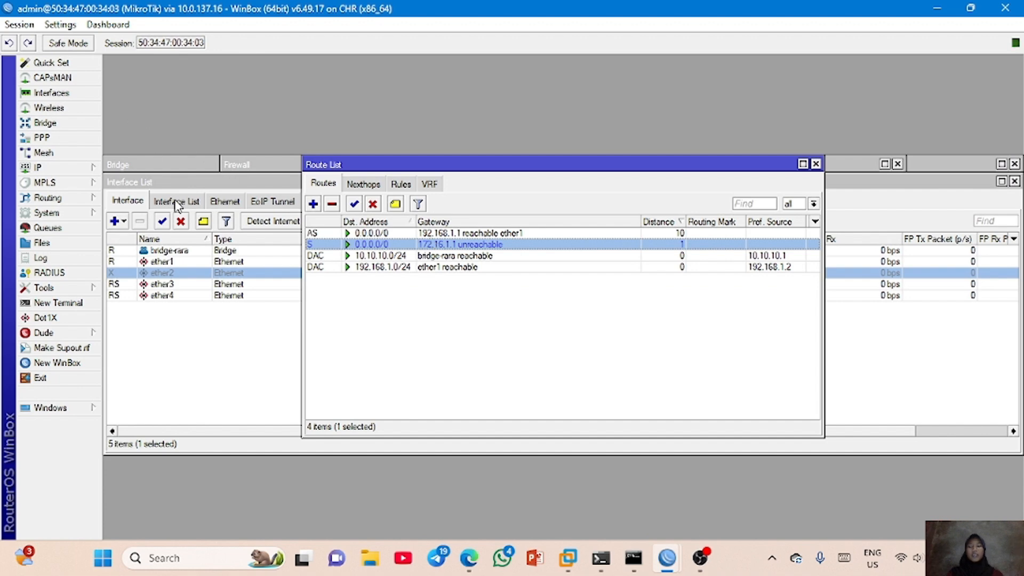
- Re-enable the ether2 interface in the interface list
left_click(196, 318)
left_click(135, 274)
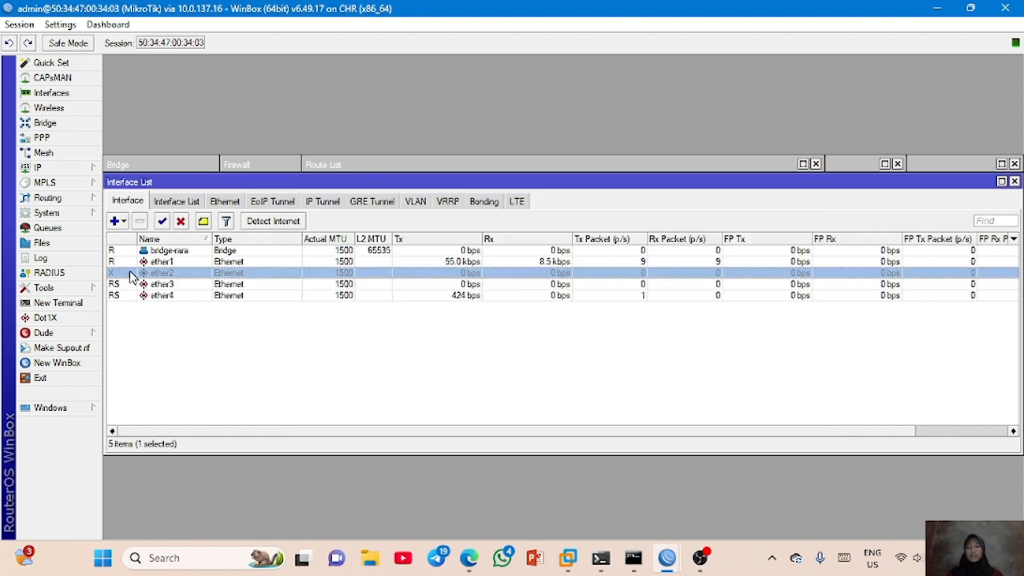
left_click(162, 221)
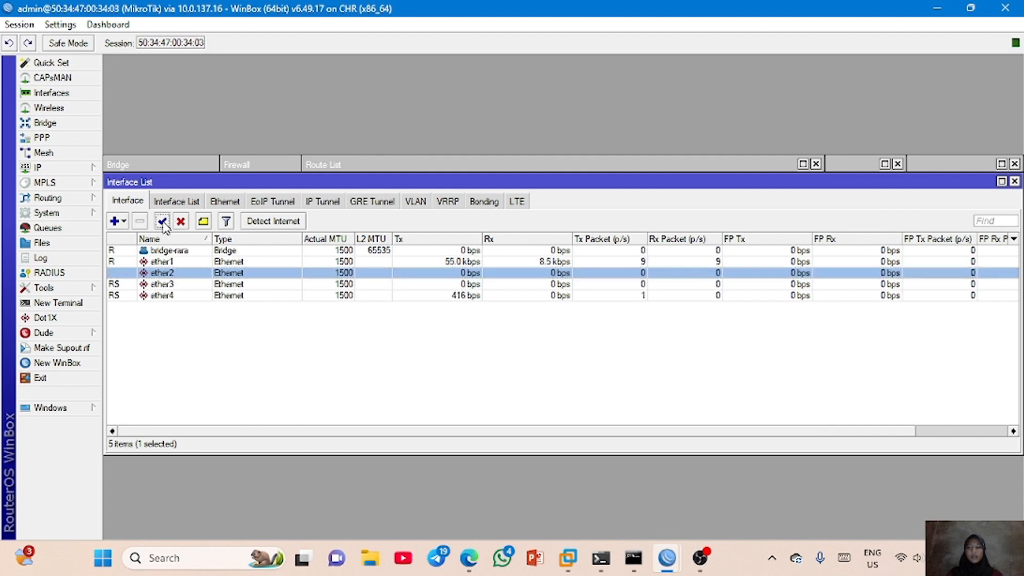
- Set the distance of the default route via 172.16.1.1 to 20
left_click(341, 165)
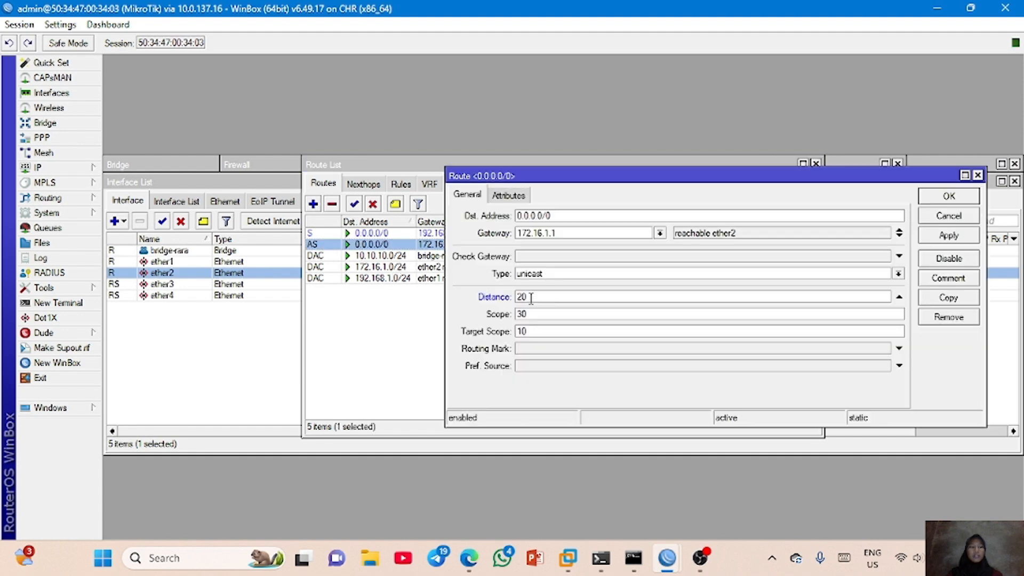
left_click(967, 236)
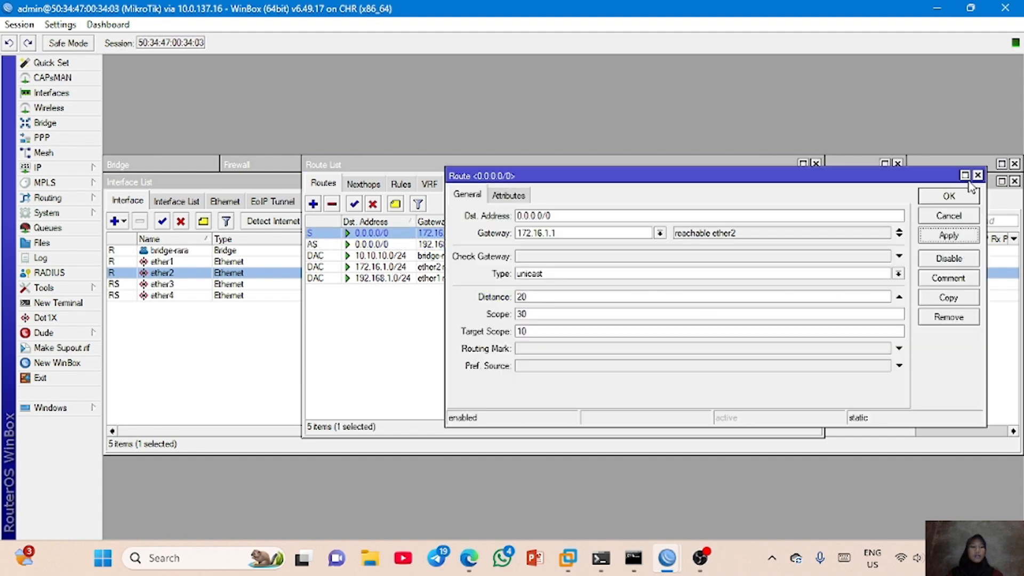
left_click(968, 196)
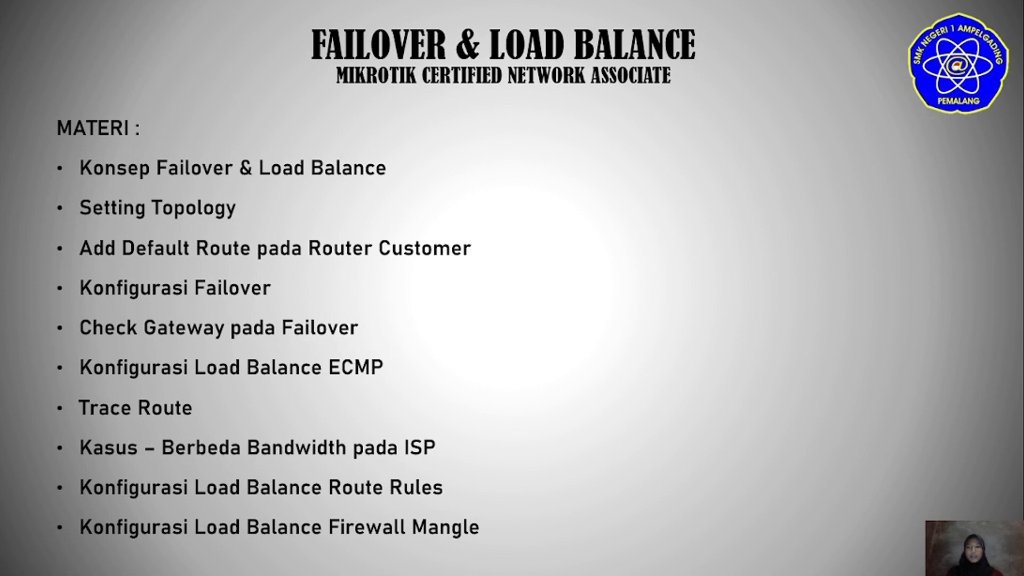
- Return from the slides to the WinBox terminal and test the first ISP gateway with ping 192.168.1.1, stopping after a few replies
key("Escape")
key("alt+Tab")
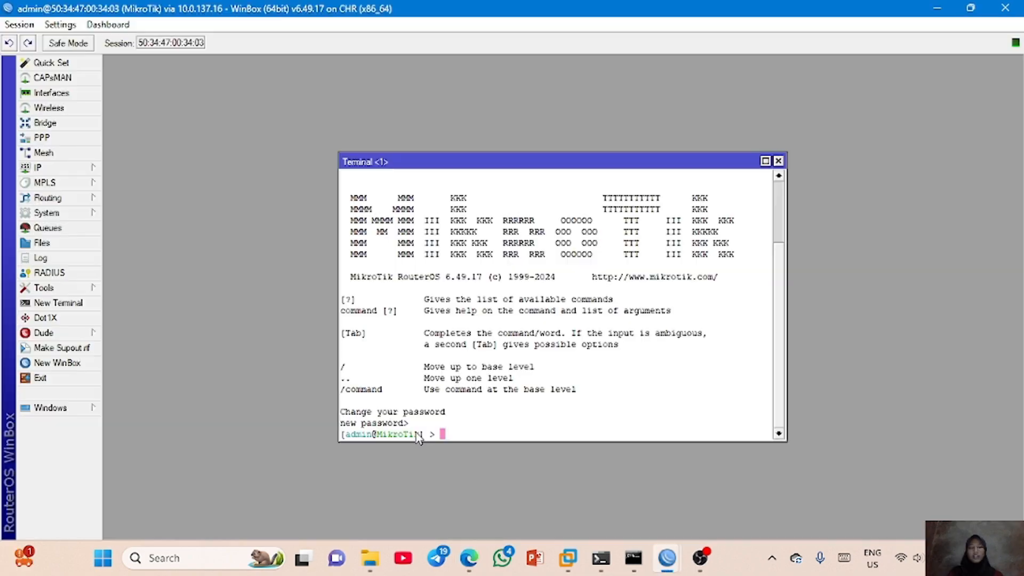
key("Return")
type("ping 192.168.1.1")
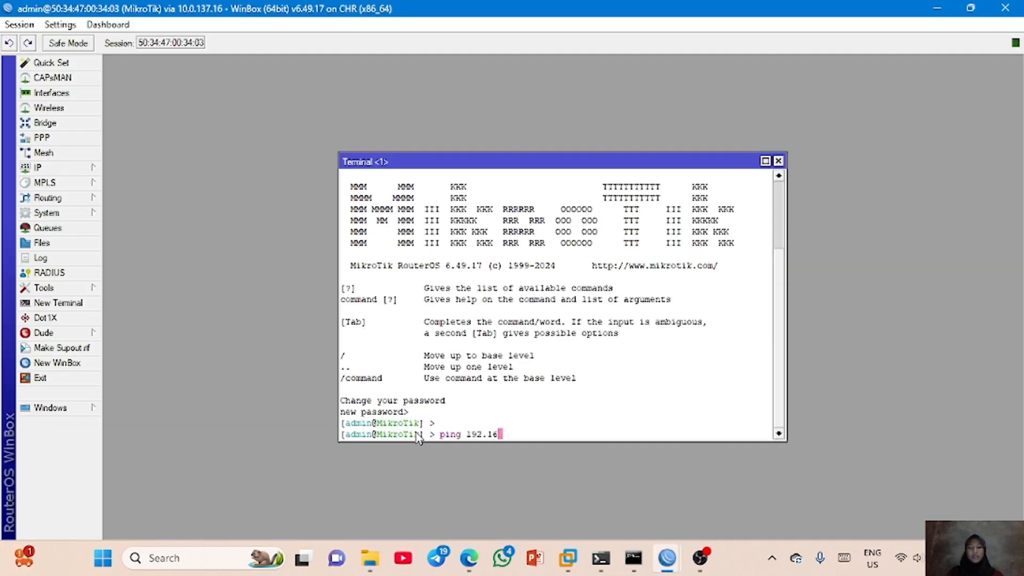
key("Return")
key("ctrl+c")
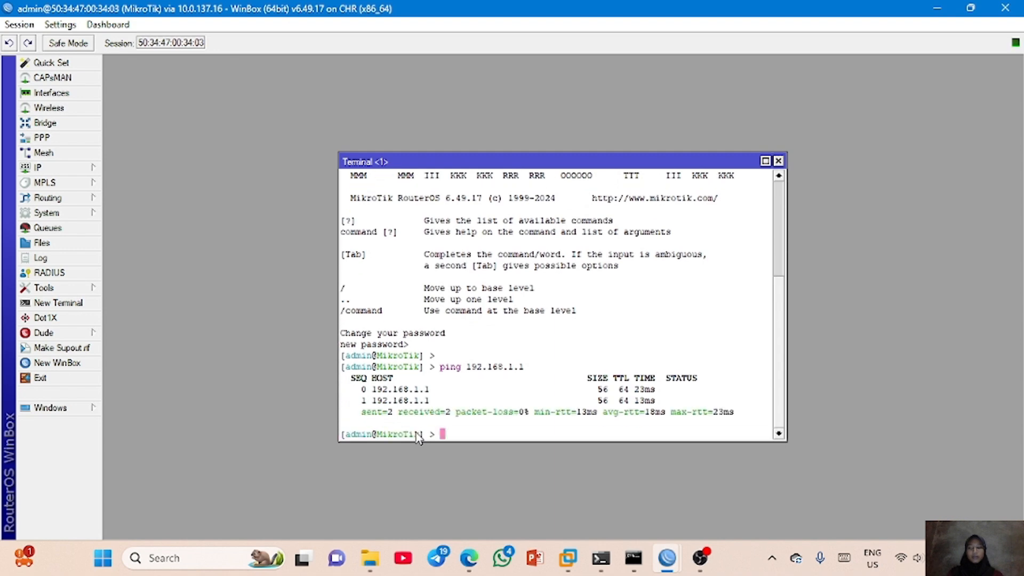
- Open the IP route list and set Check Gateway to arp on the default route via 192.168.1.1
left_click(38, 168)
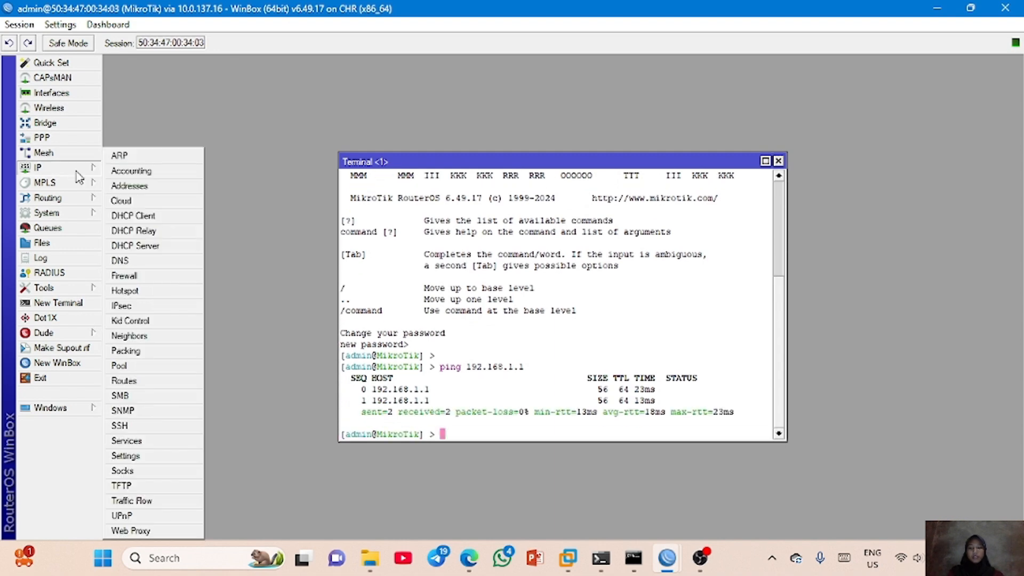
left_click(145, 383)
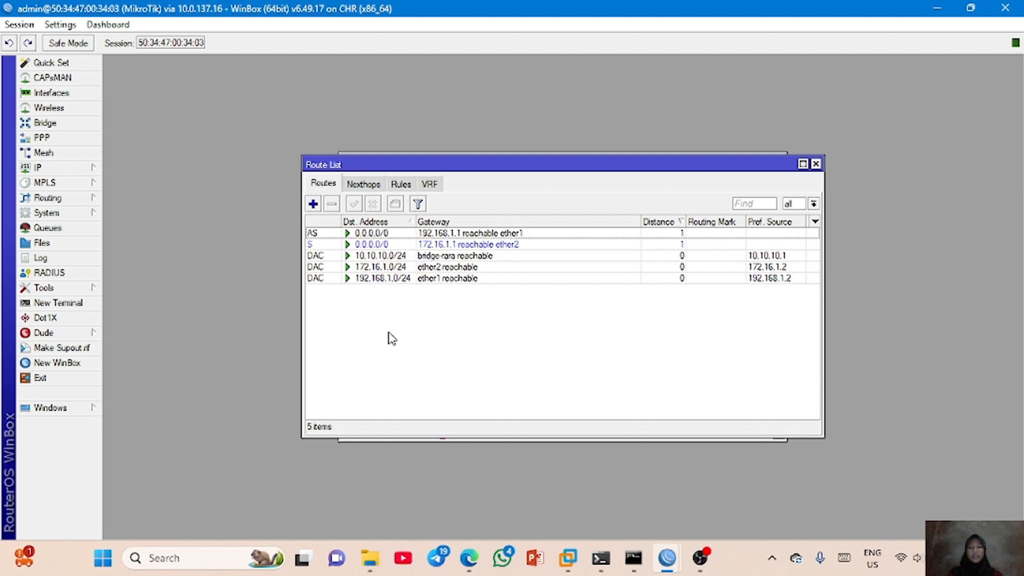
double_click(400, 234)
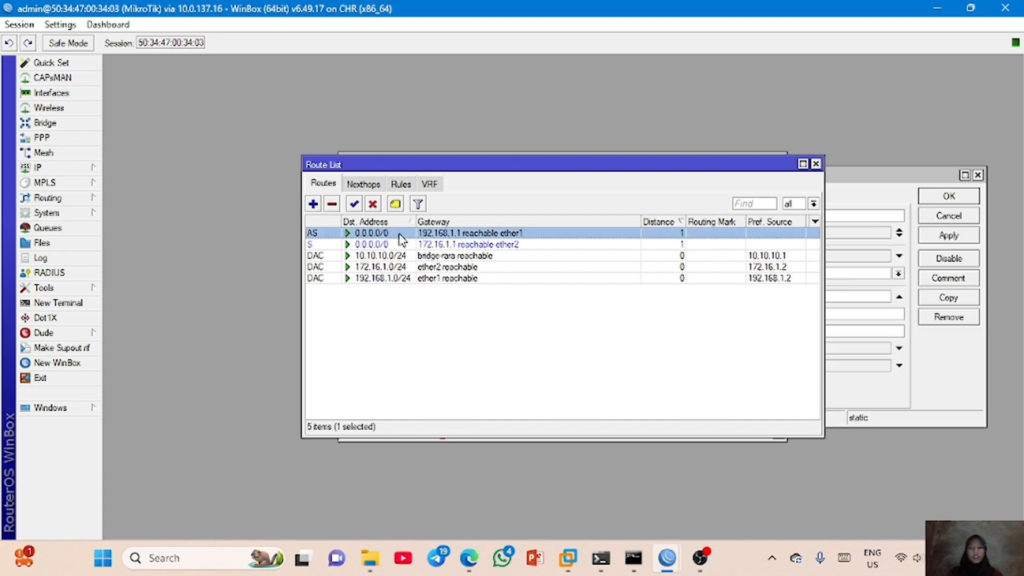
left_click(740, 300)
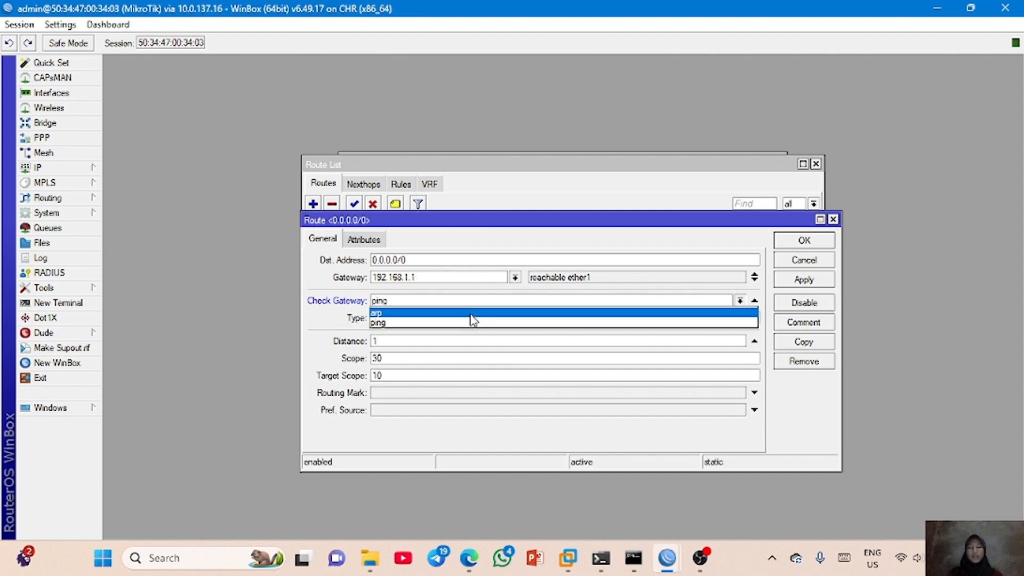
left_click(563, 307)
left_click(579, 302)
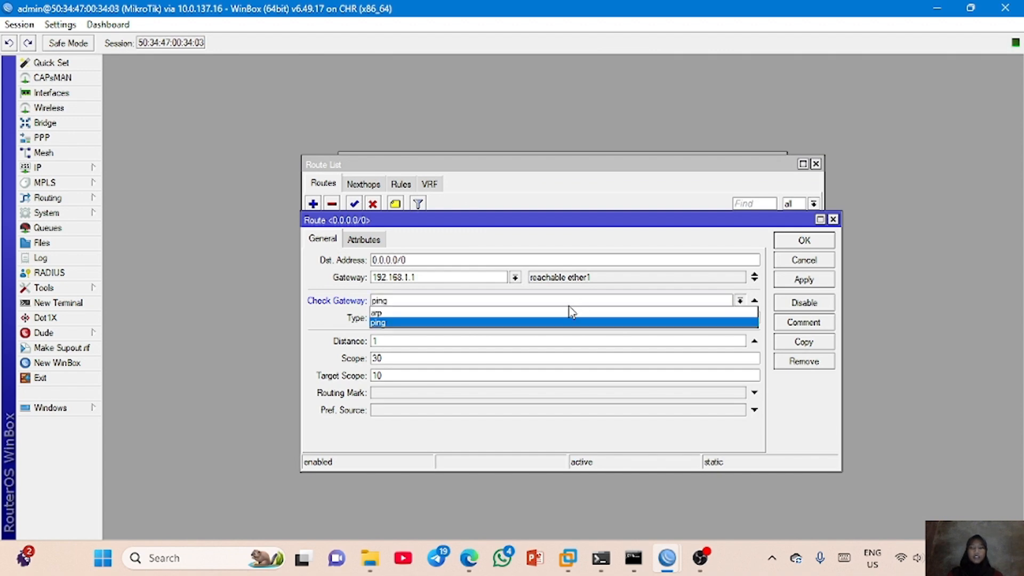
left_click(573, 314)
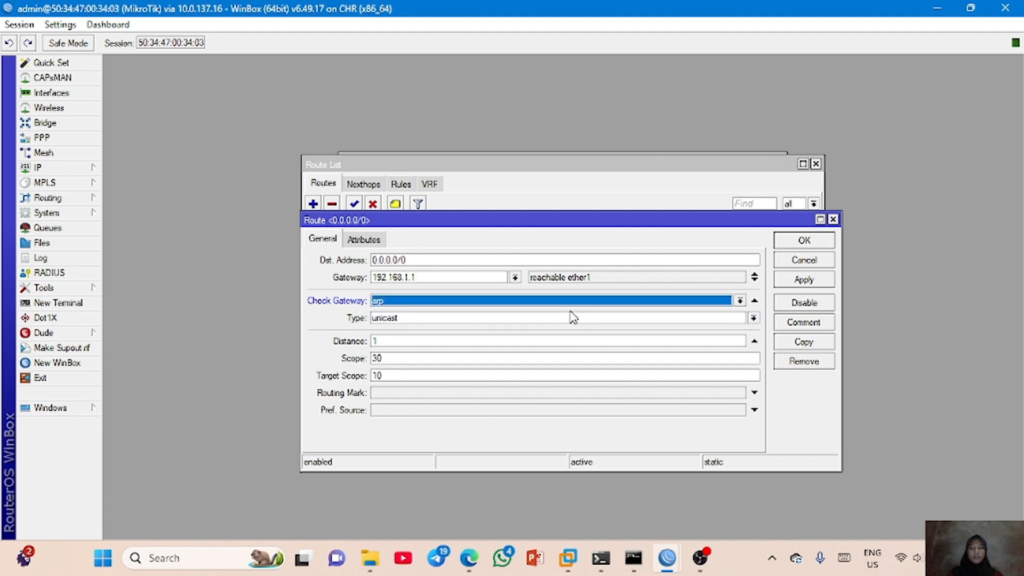
left_click(803, 280)
left_click(803, 243)
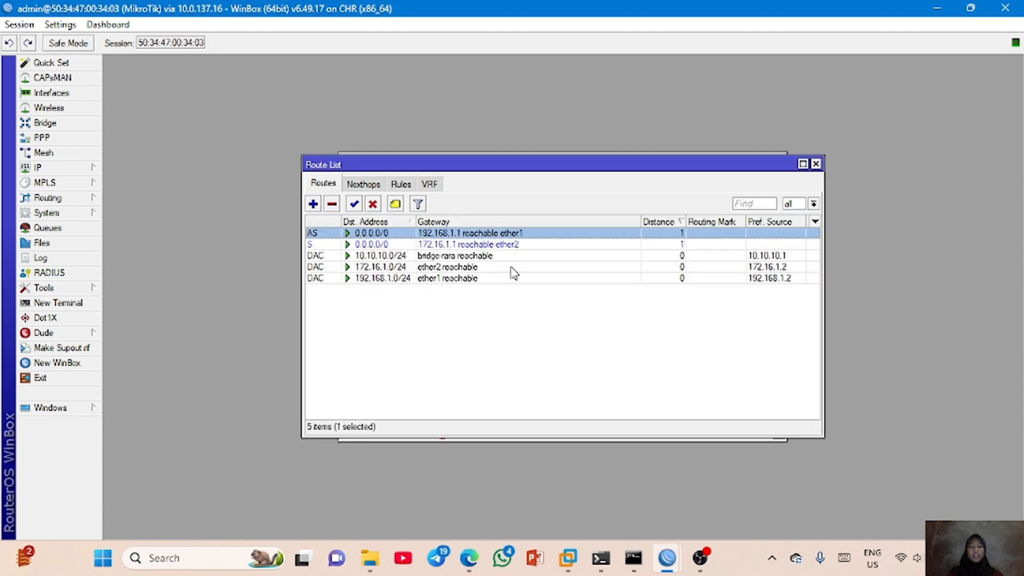
- Set Check Gateway to arp on the default route via 172.16.1.1 and save the route
double_click(487, 250)
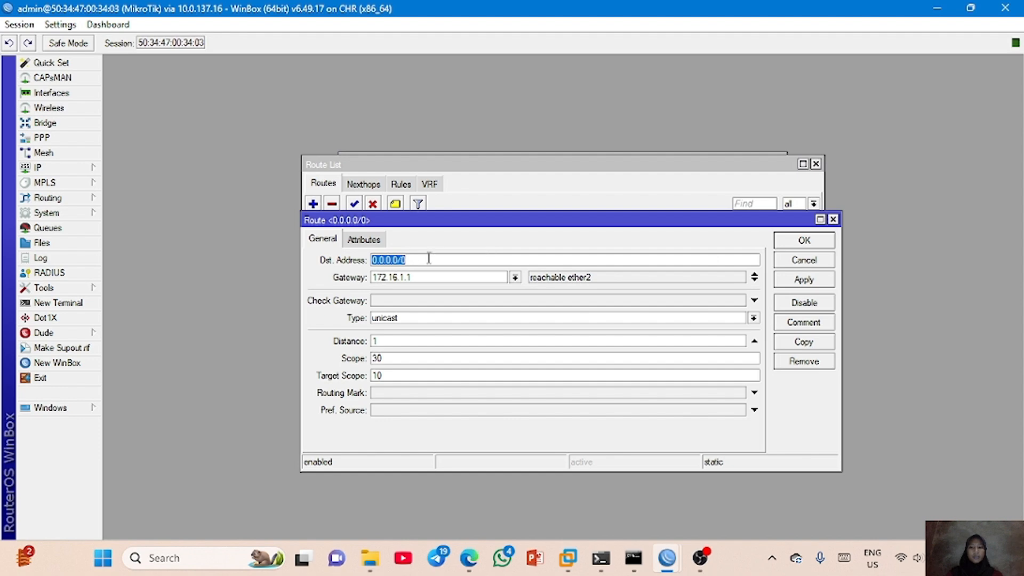
left_click(754, 300)
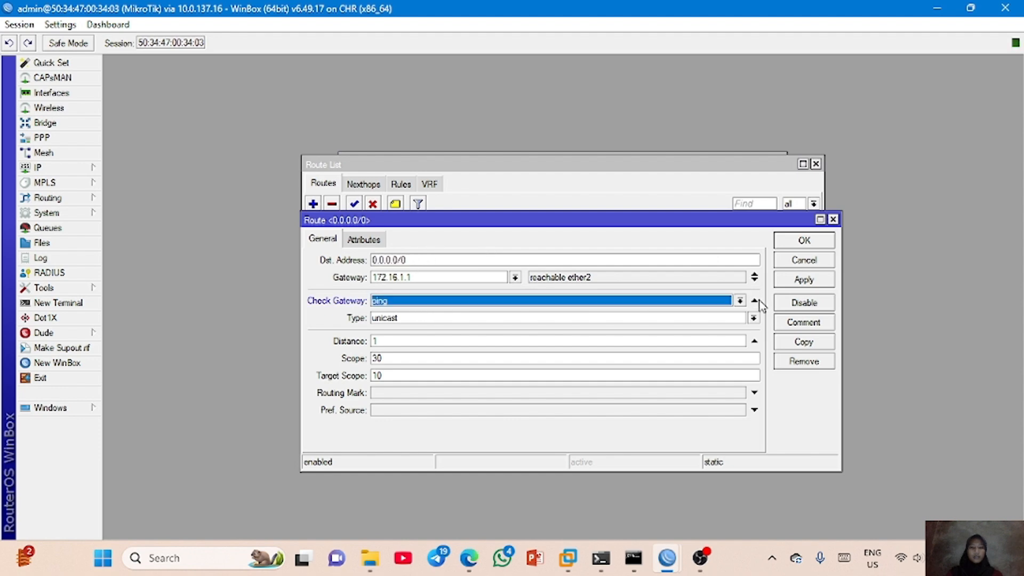
left_click(741, 301)
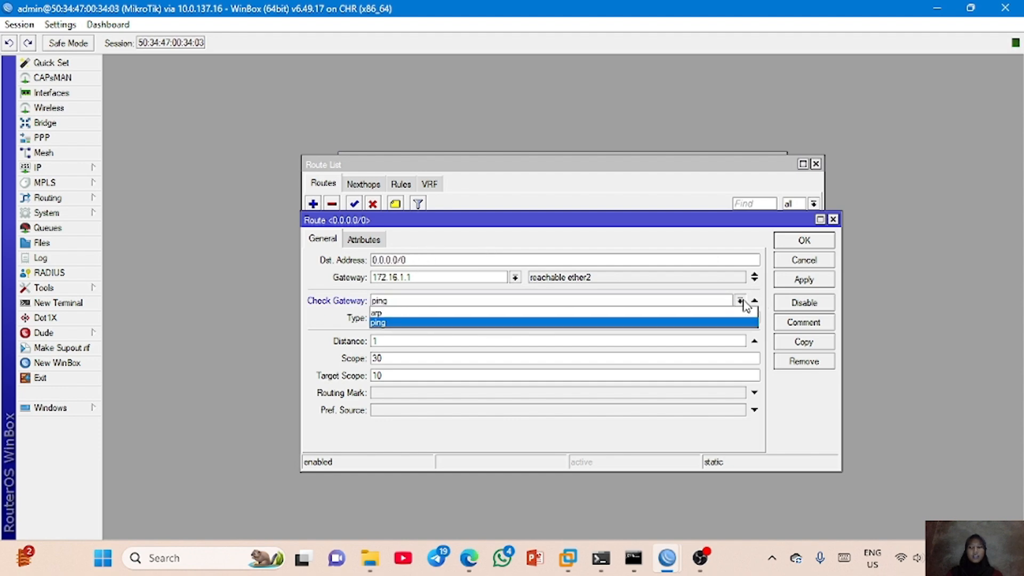
left_click(482, 314)
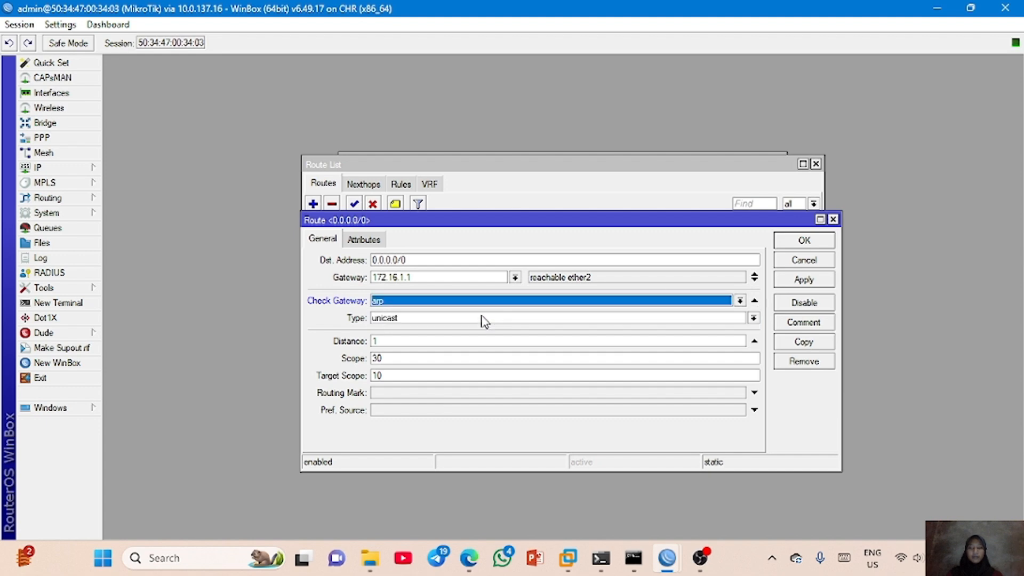
left_click(806, 241)
- Disable the 192.168.1.1/24 address on ether2 in the R-ISP1 session and return to the customer router's route list
left_click(424, 348)
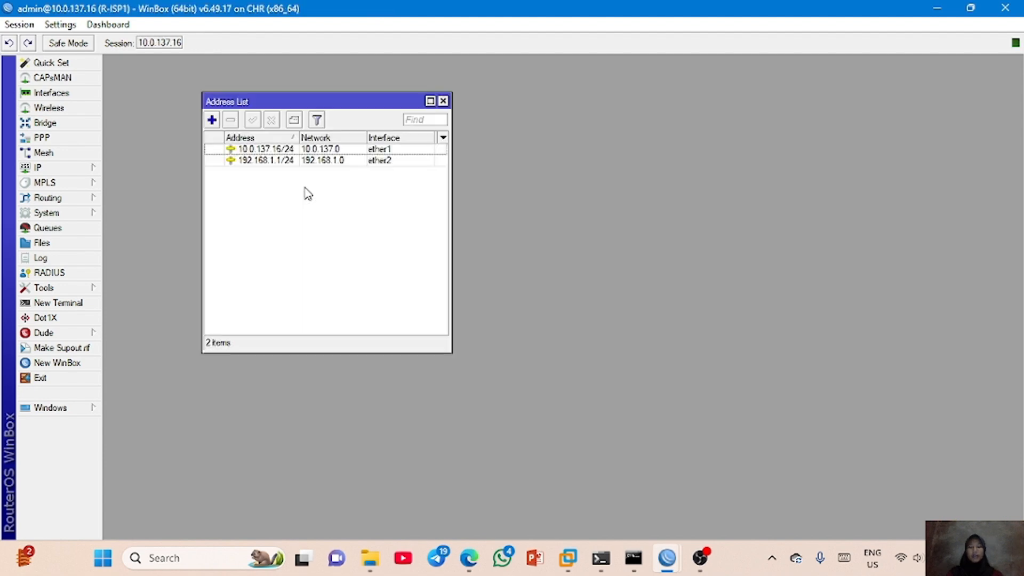
left_click(351, 160)
left_click(271, 120)
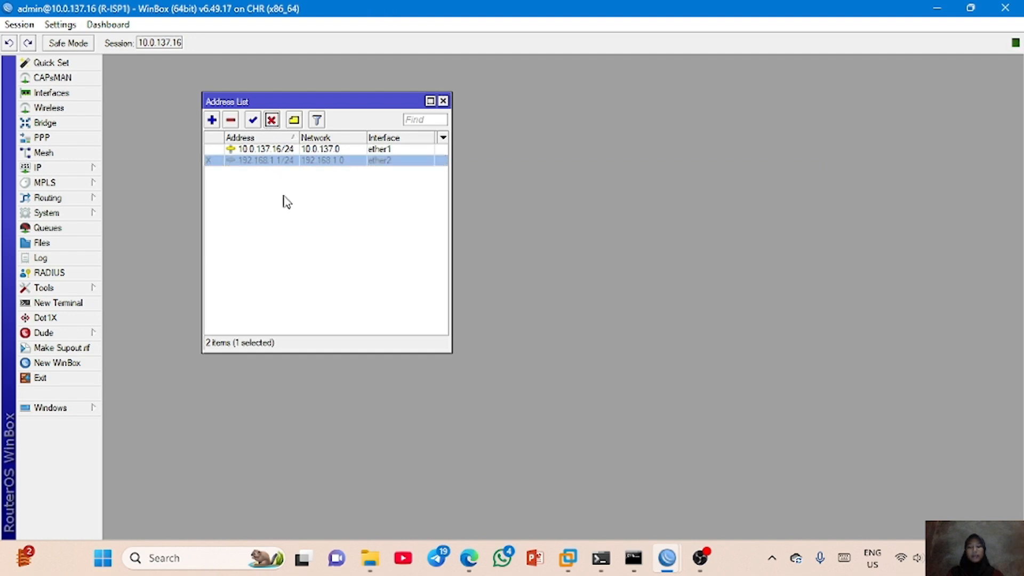
mouse_move(667, 558)
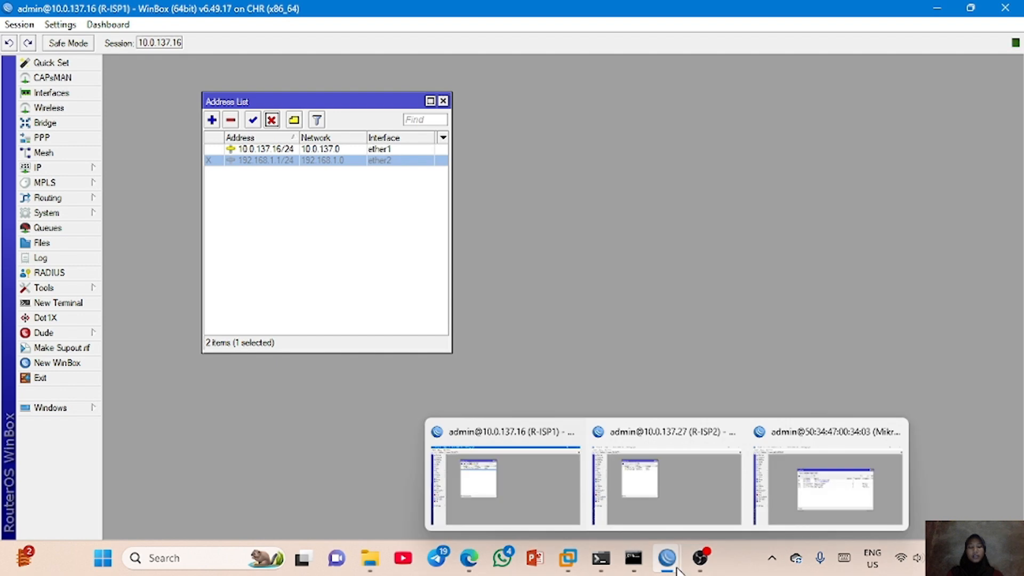
left_click(832, 496)
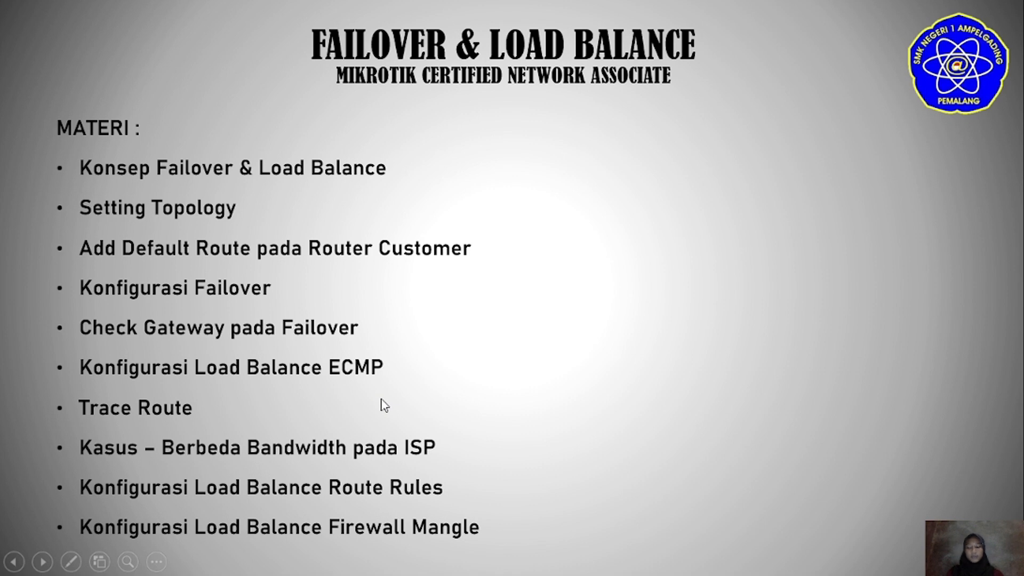
- Leave the slide show and delete both 0.0.0.0/0 default routes from the customer router's route list
key("Escape")
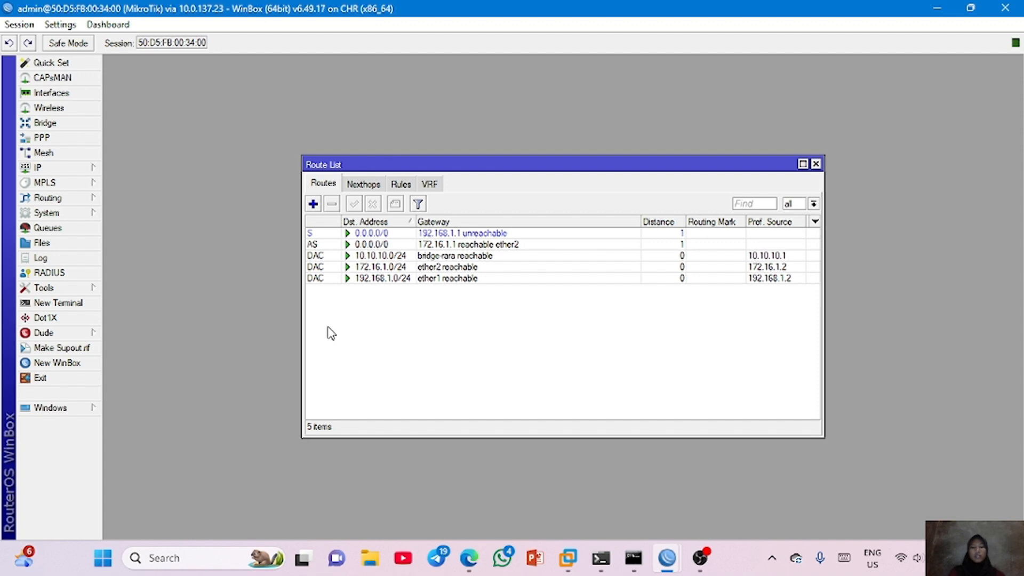
left_click(312, 234)
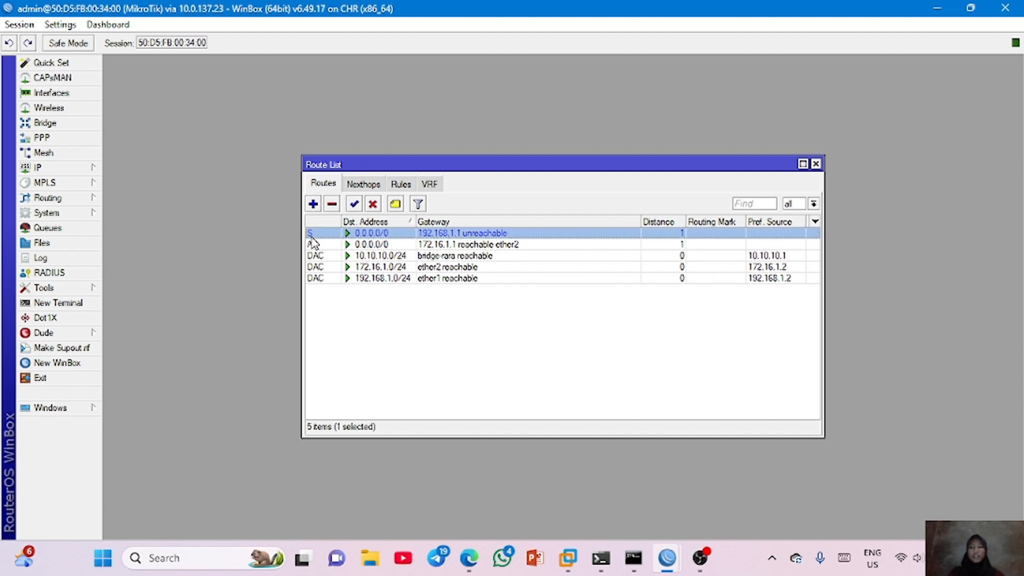
left_click(332, 203)
left_click(329, 235)
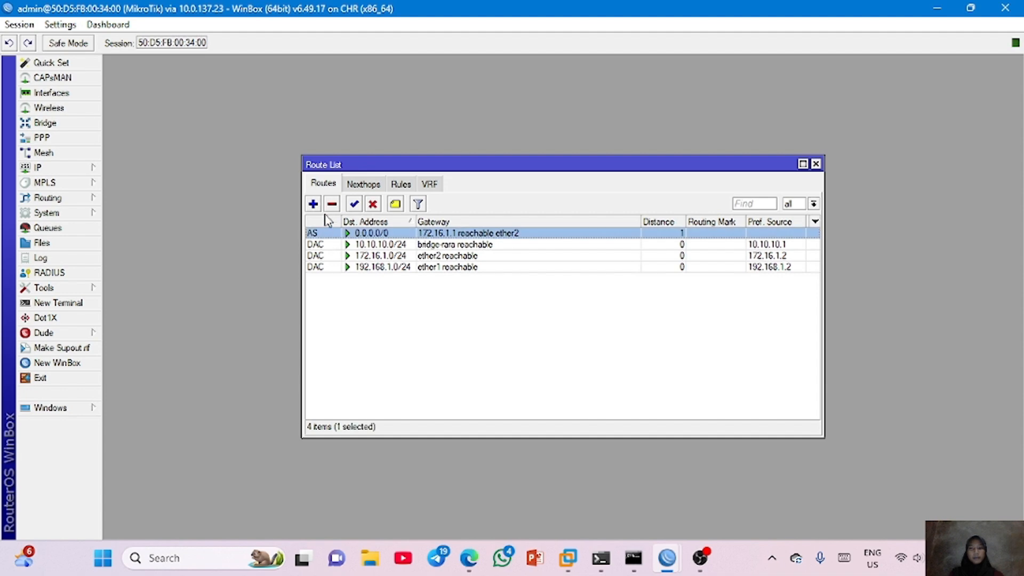
left_click(331, 204)
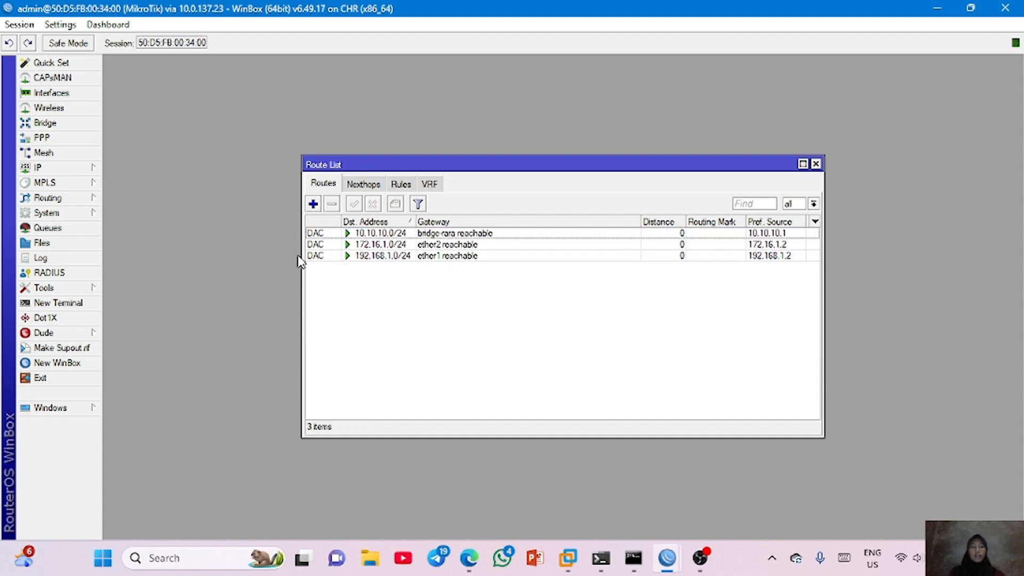
- Add a 0.0.0.0/0 default route with two gateways, 192.168.1.1 and 172.16.1.1, for ECMP load balancing
left_click(313, 204)
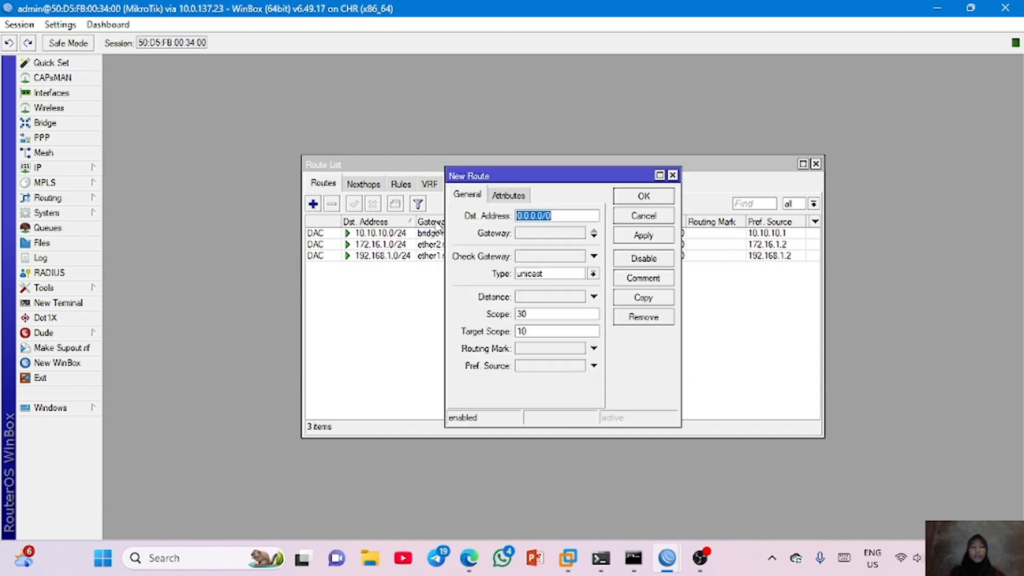
left_click(556, 233)
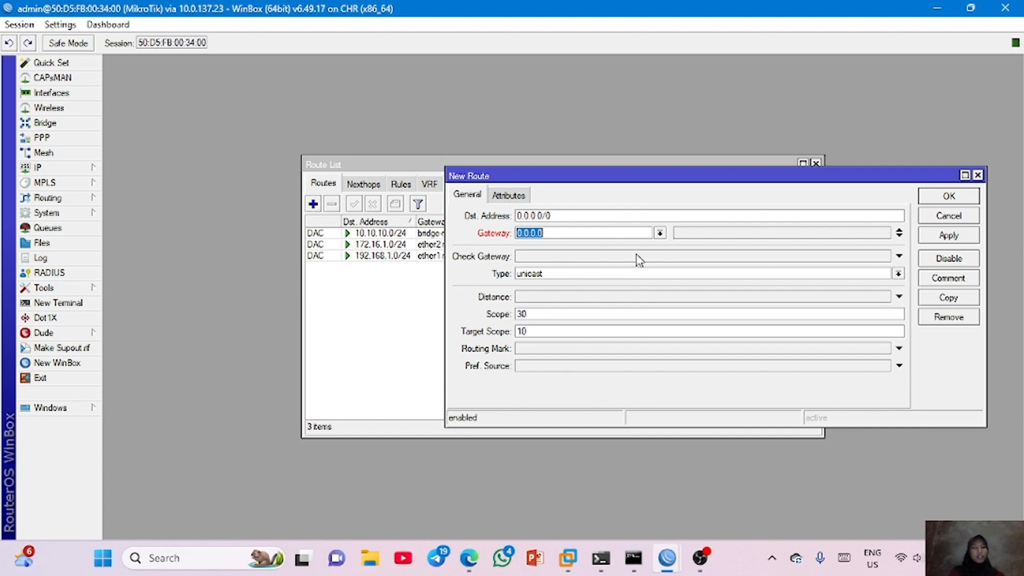
left_click(900, 233)
left_click(606, 233)
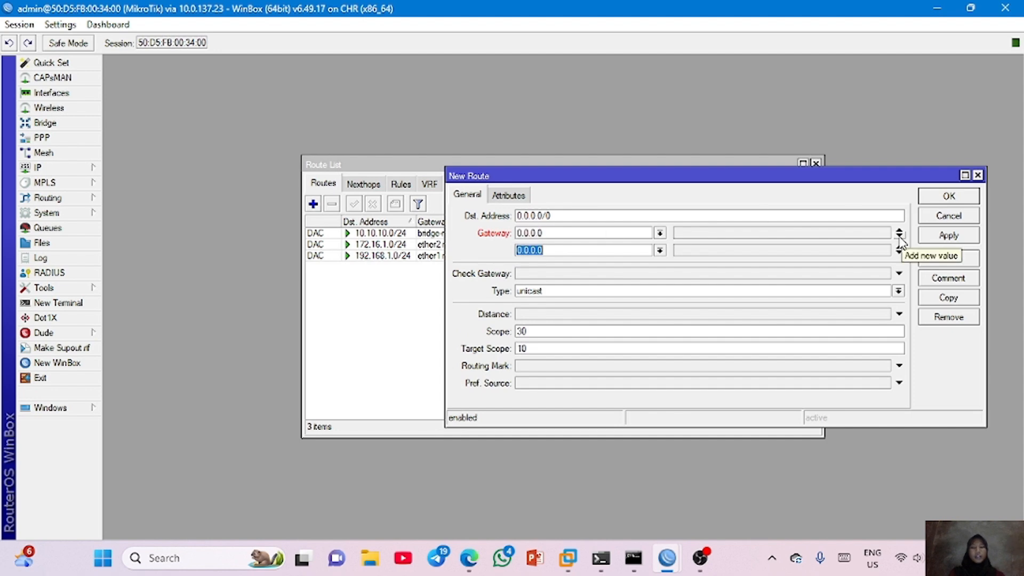
type("192.16")
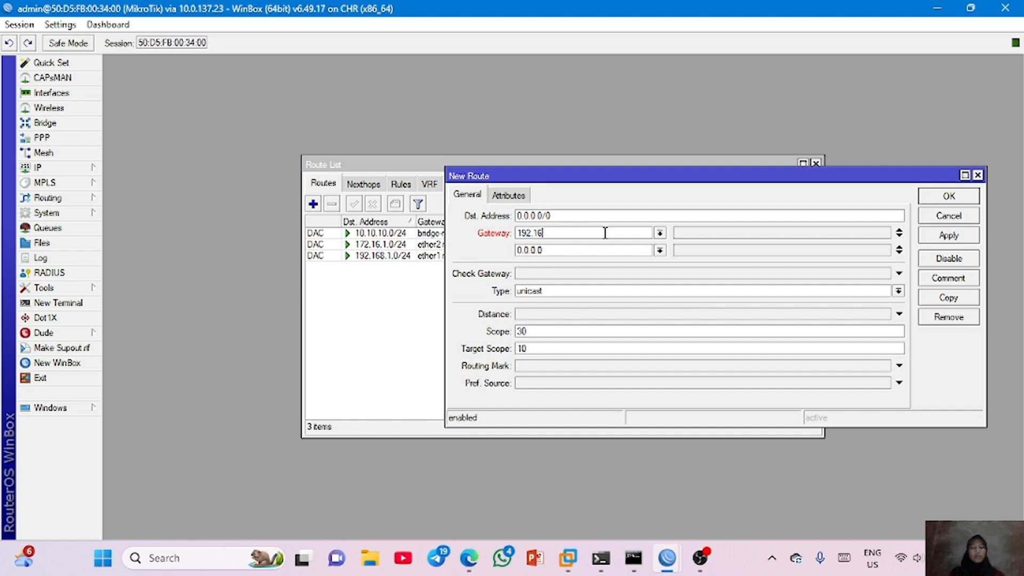
type("8.1.1")
left_click(568, 249)
type("172.16.1.1")
left_click(949, 235)
left_click(953, 201)
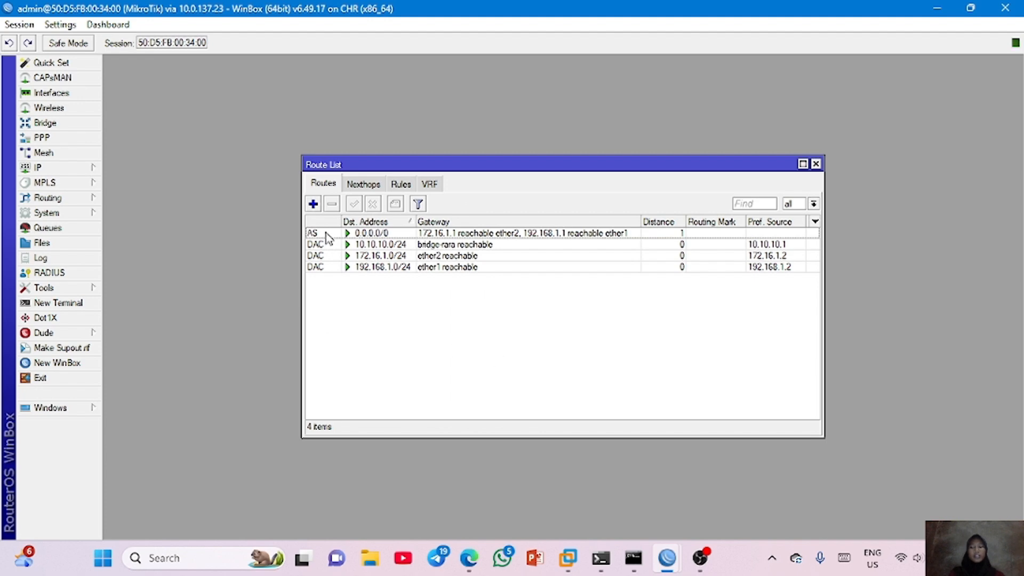
mouse_move(325, 232)
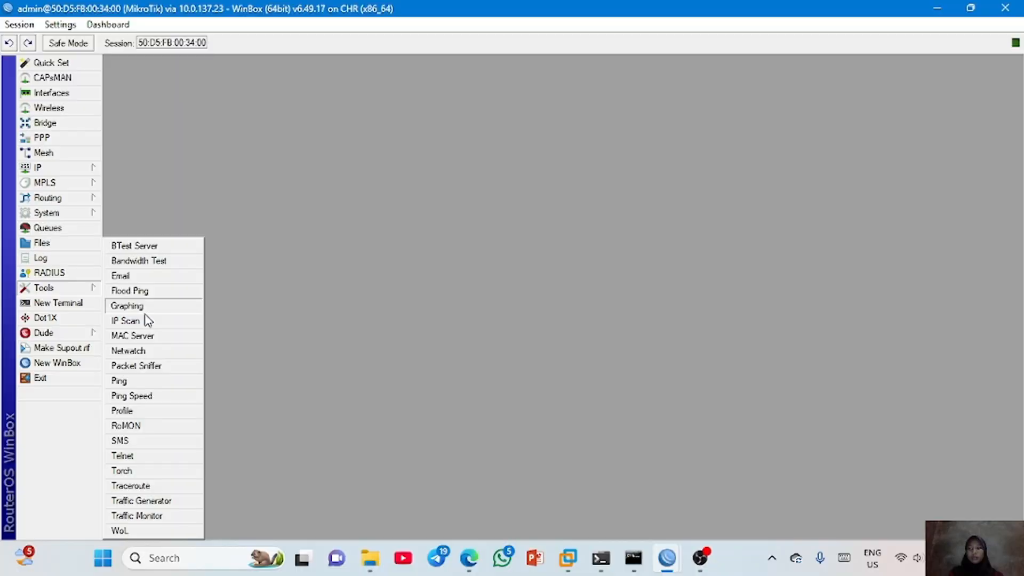
- Return from the slides to WinBox and run a traceroute to 8.8.8.8
left_click(529, 253)
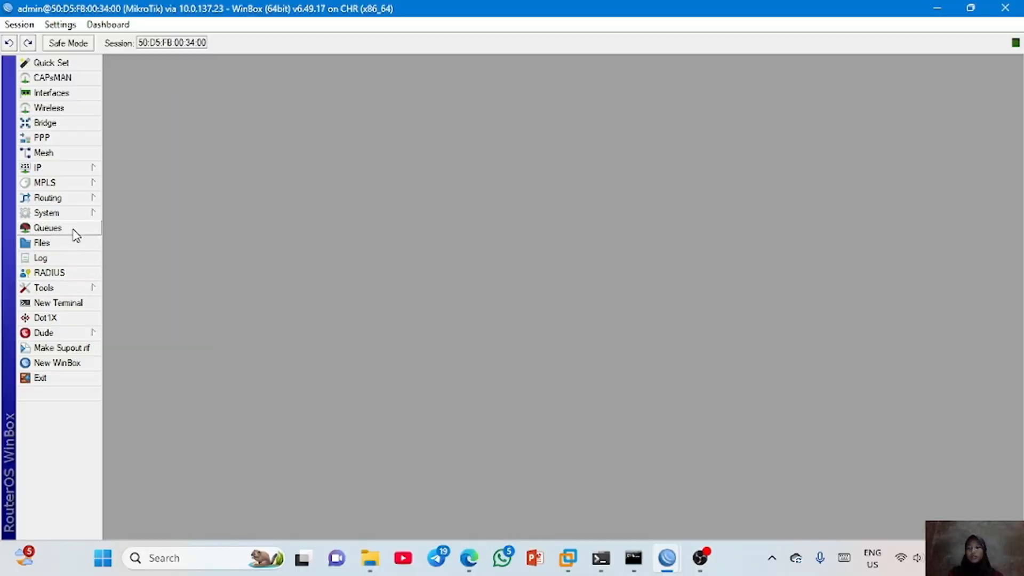
left_click(78, 291)
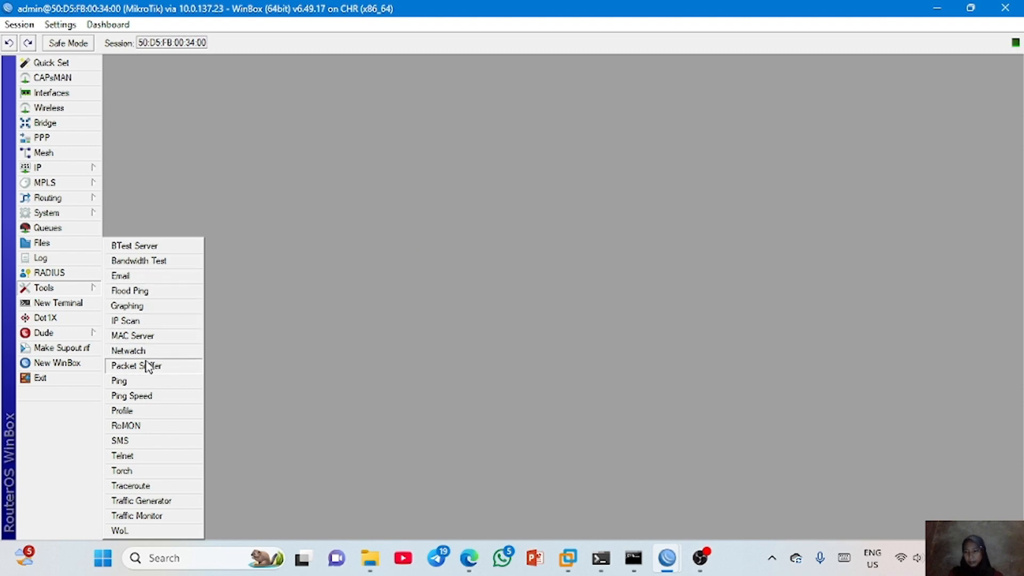
left_click(148, 486)
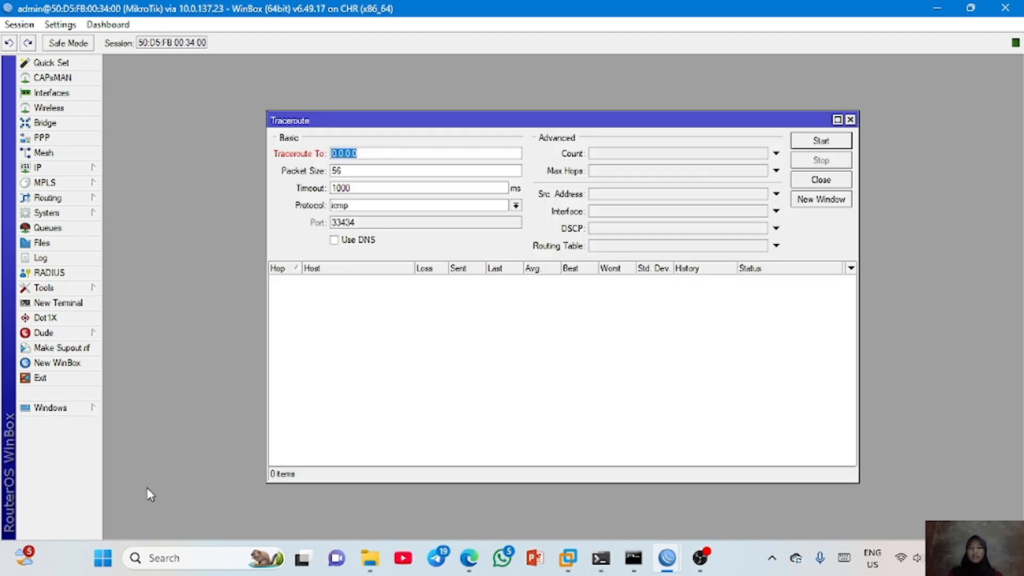
type("8.8.8.8")
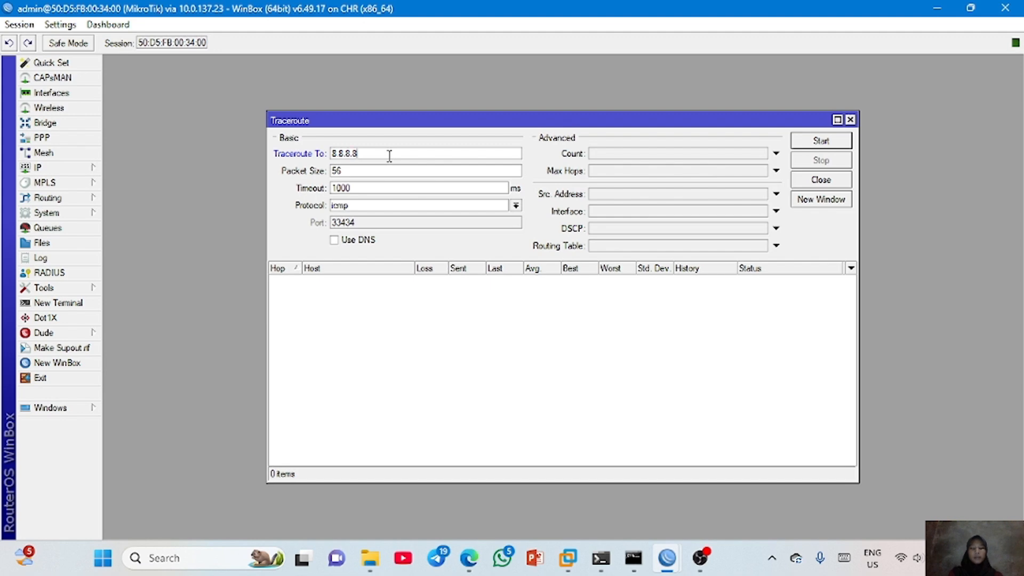
left_click(820, 140)
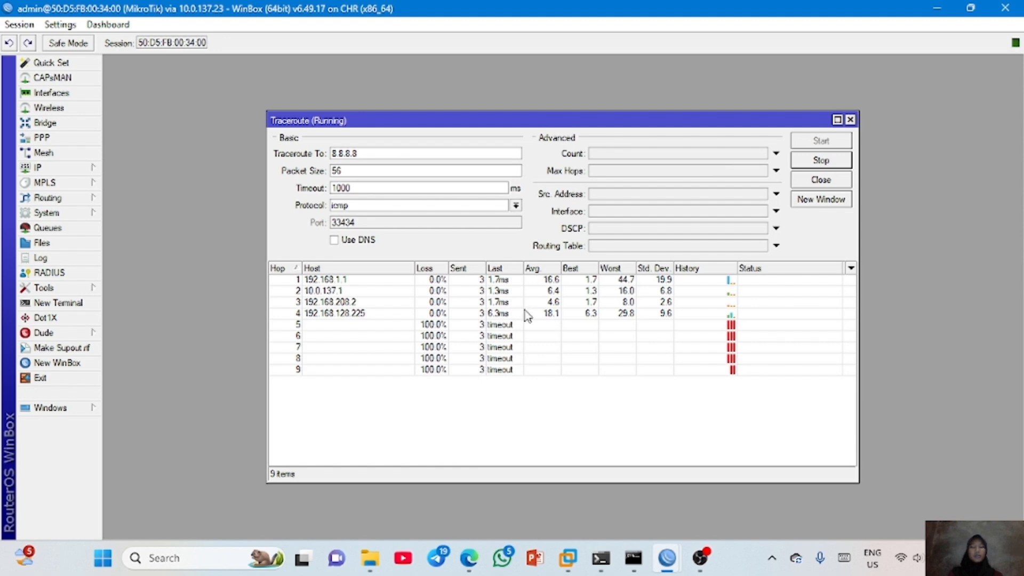
- Switch to a new Windows Command Prompt running as administrator
key("super")
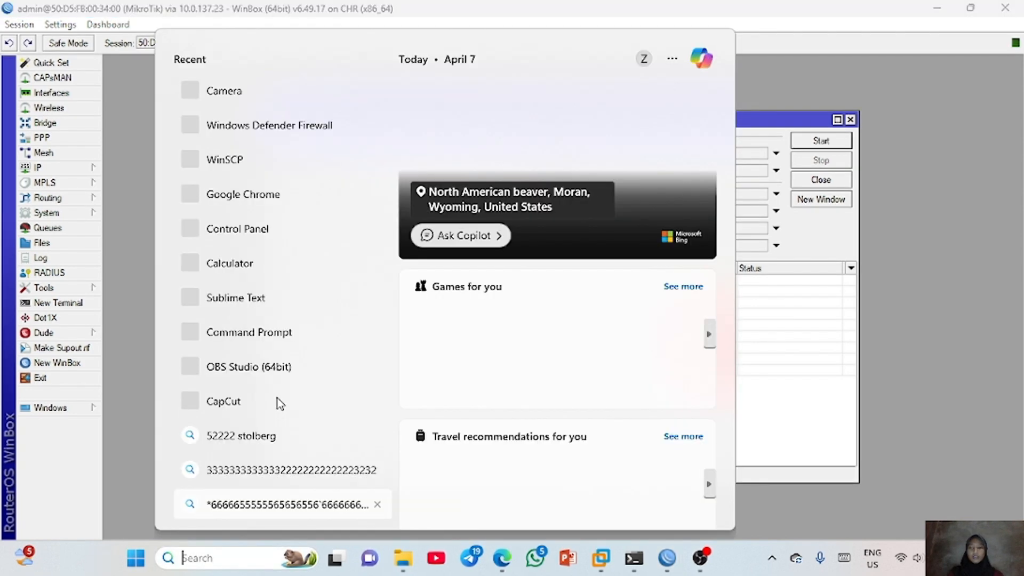
right_click(263, 335)
key("Escape")
key("Escape")
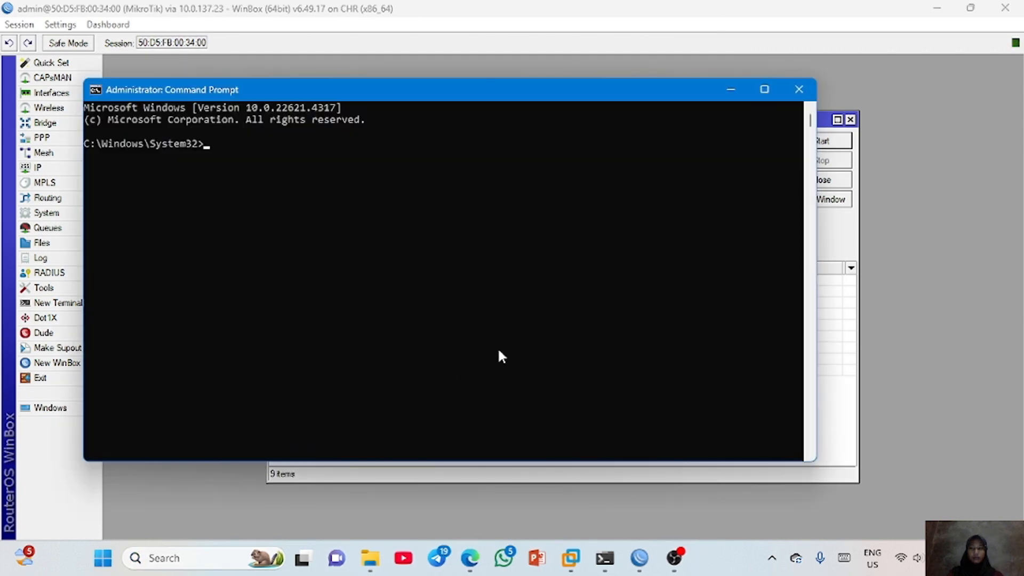
left_click(410, 230)
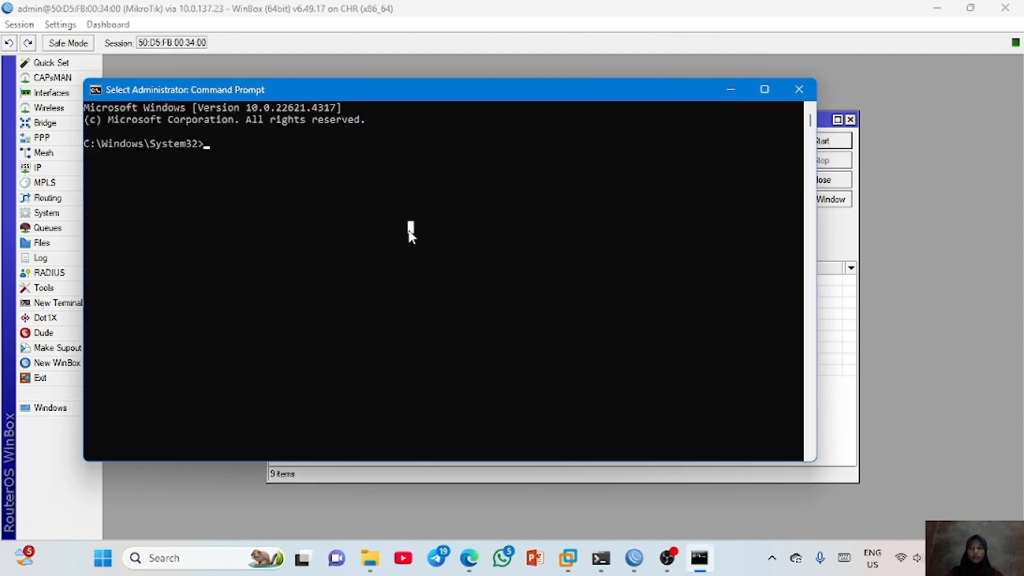
- Ping facebook.com from the Command Prompt, stop the ping and copy the resolved address 57.144.100.1
type("ping f")
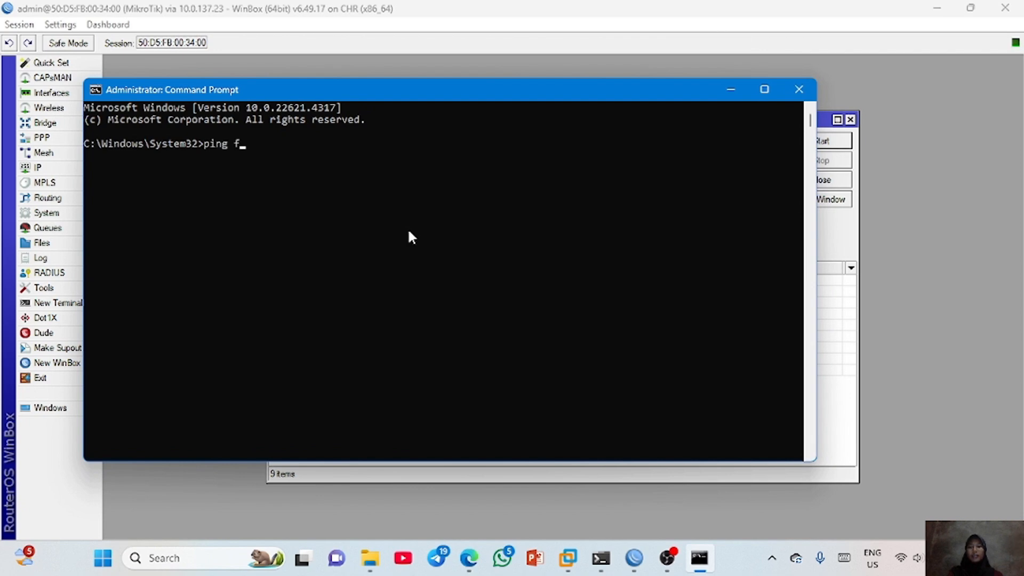
type("acebook.com")
key("Return")
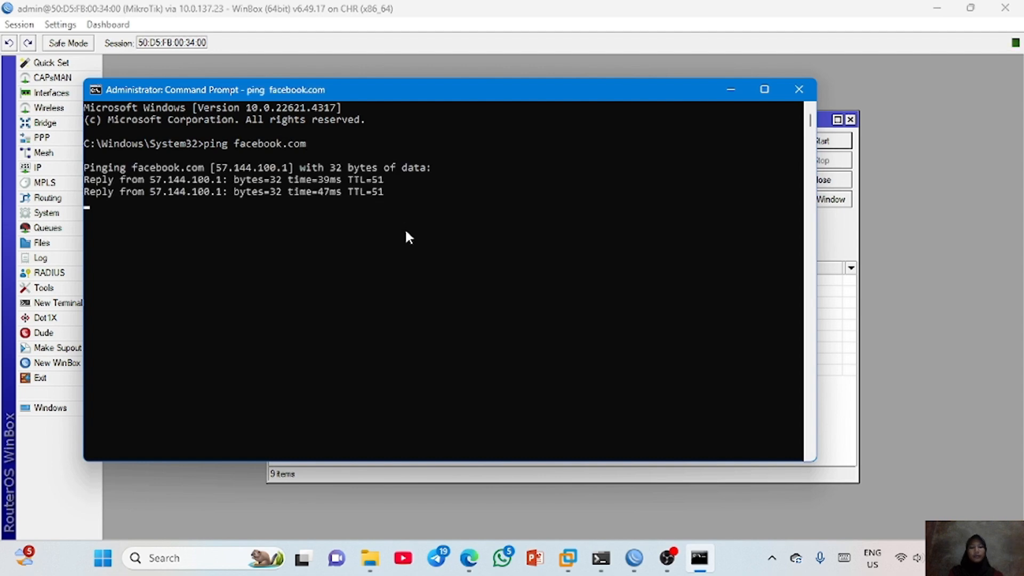
key("ctrl+c")
left_click_drag(216, 168, 283, 172)
key("ctrl+c")
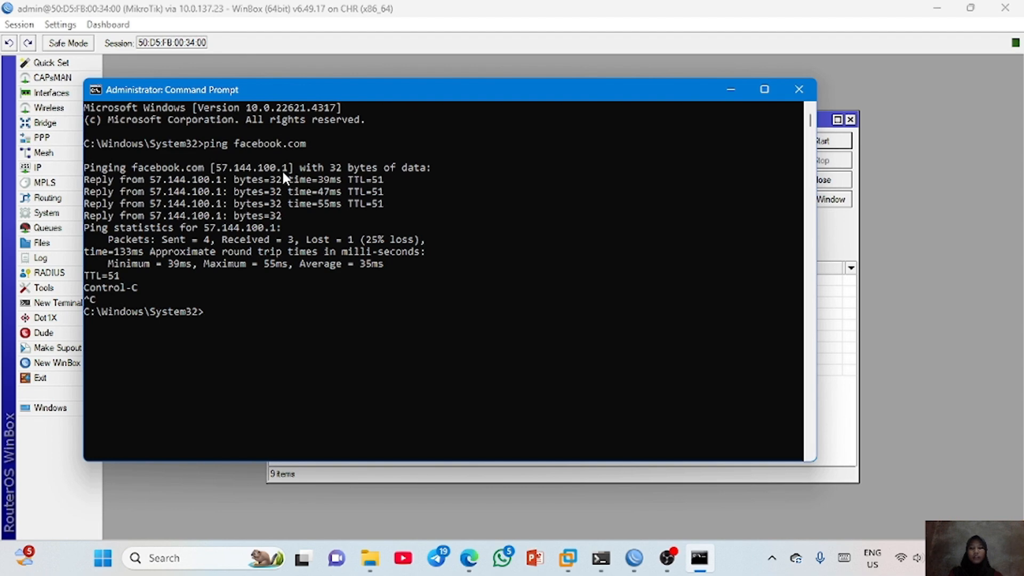
- Switch back to WinBox and run the traceroute to the copied address 57.144.100.1
key("alt+Tab")
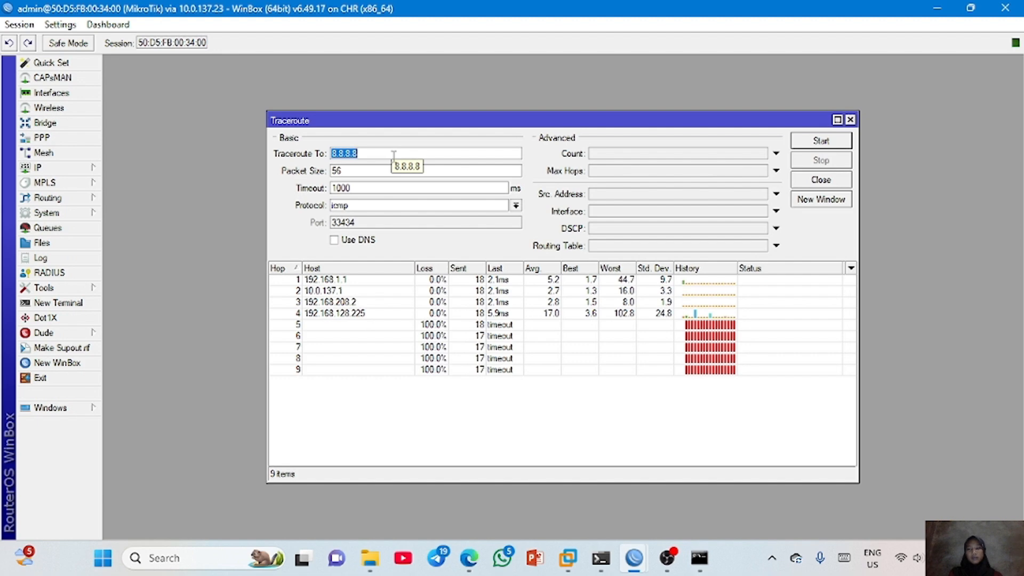
right_click(394, 155)
left_click(414, 192)
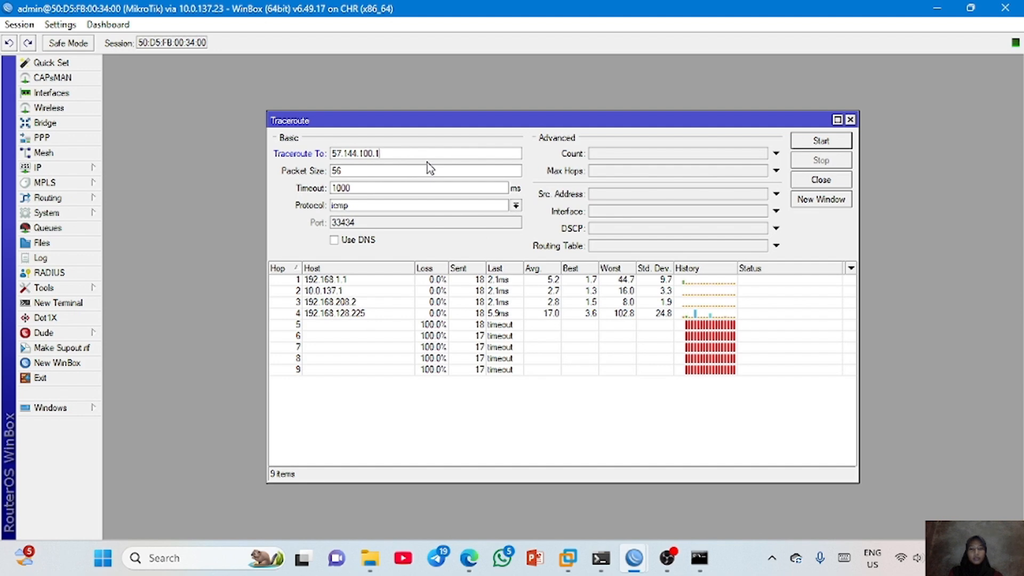
key("Return")
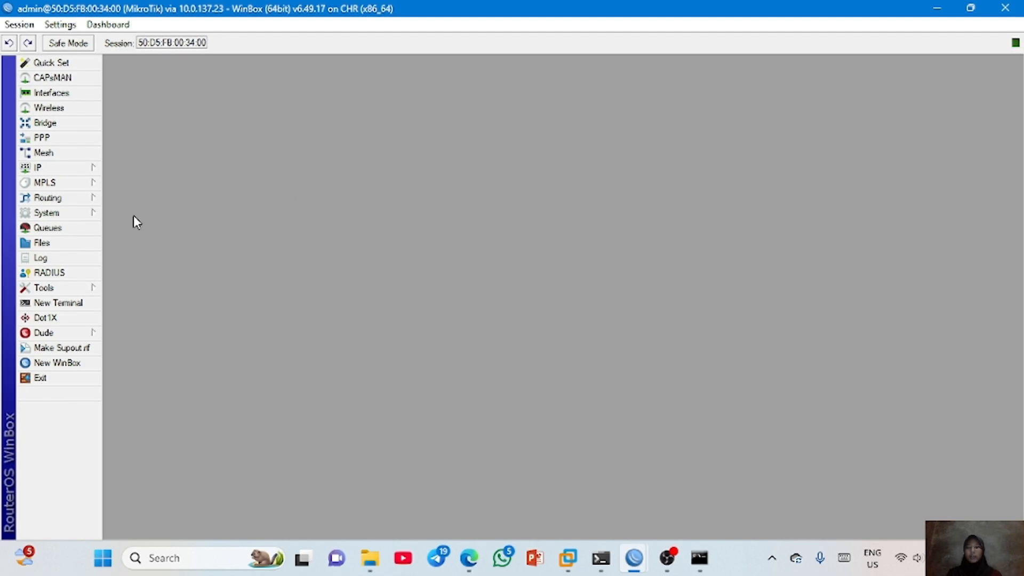
- Open the 0.0.0.0/0 default route from the route list and add three more gateway entries below 172.16.1.1
left_click(67, 171)
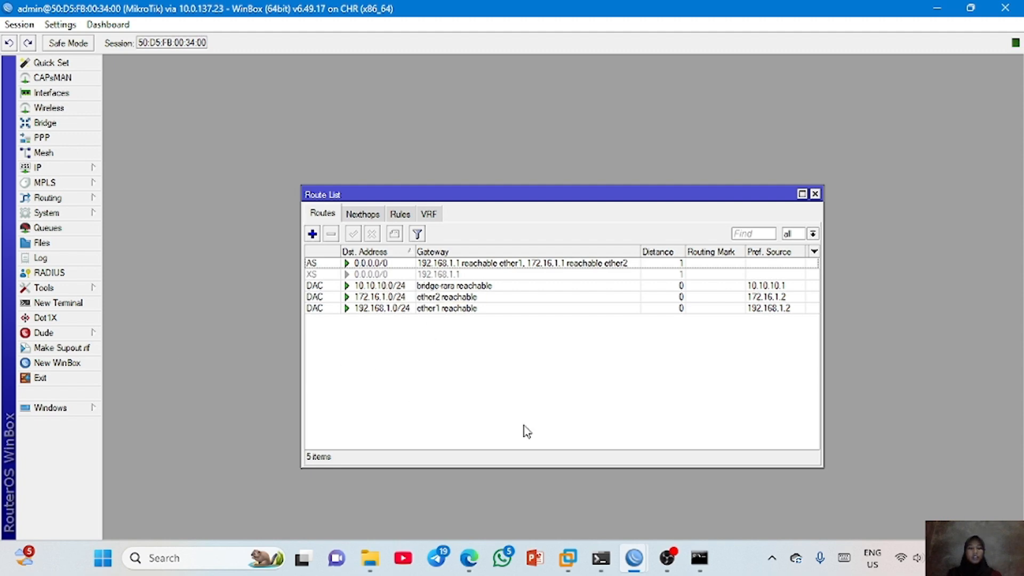
double_click(376, 263)
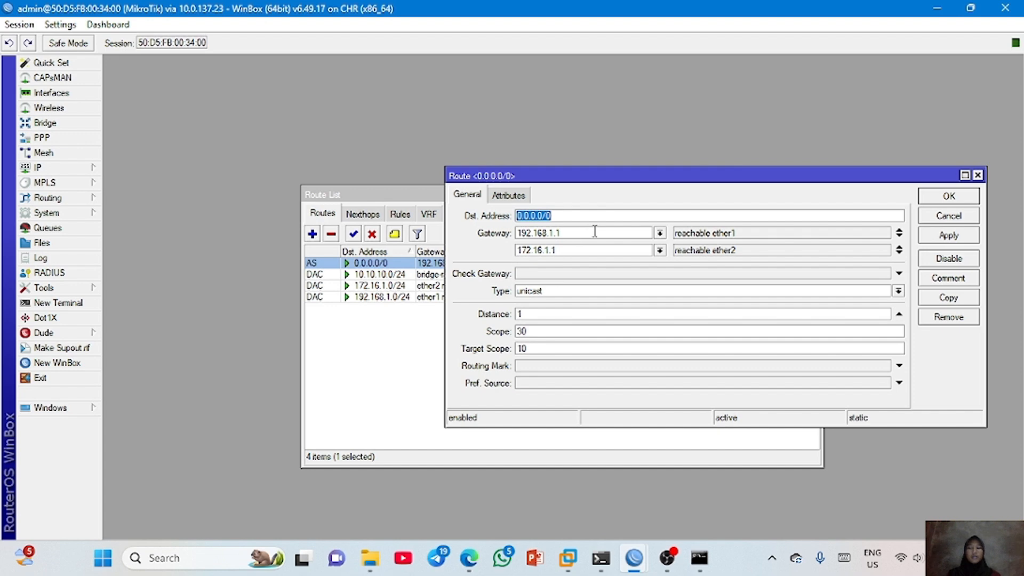
left_click(900, 254)
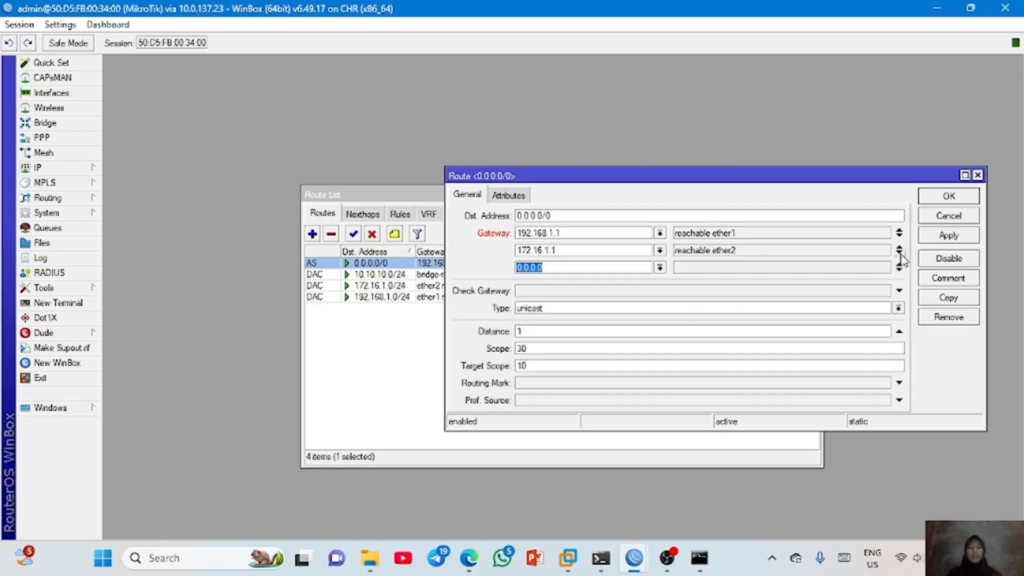
left_click(900, 269)
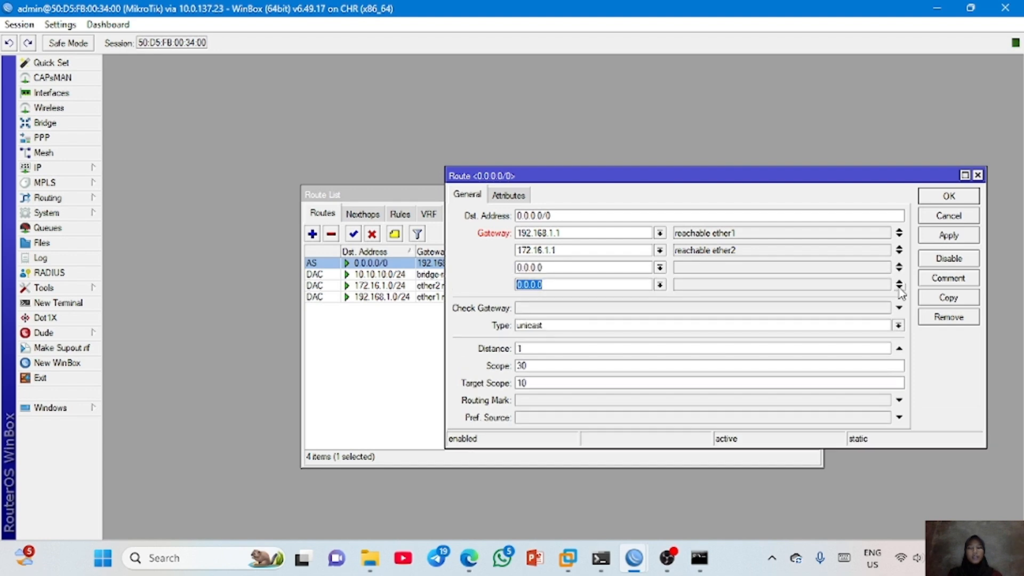
left_click(900, 288)
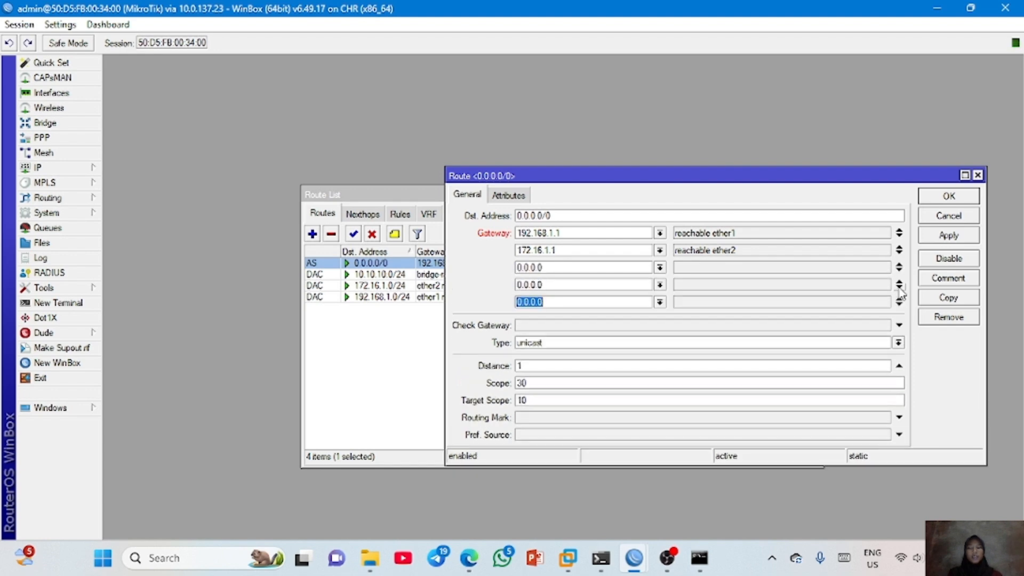
- Fill in the added gateway addresses of the 0.0.0.0/0 route, then apply and save the route
double_click(552, 268)
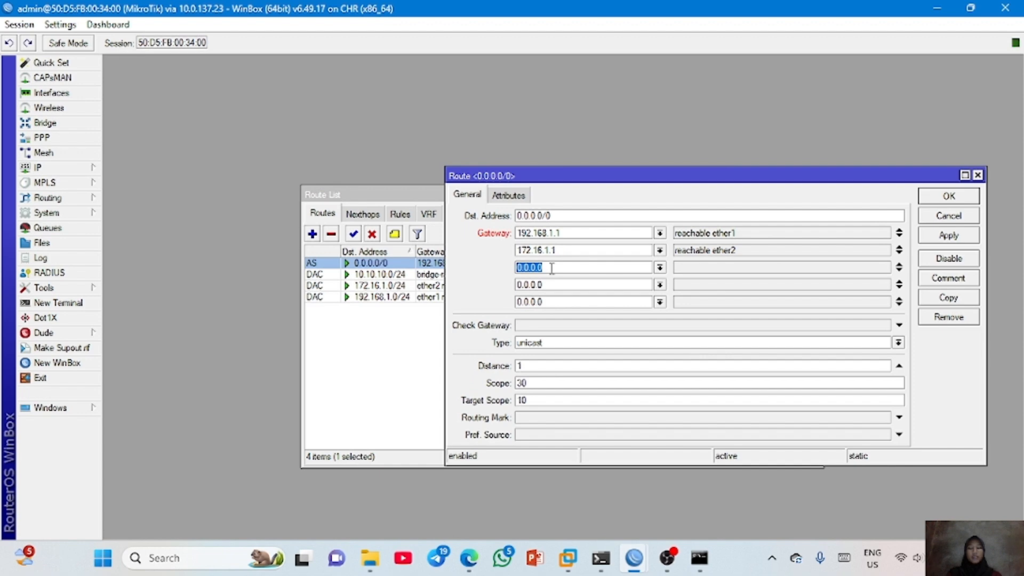
left_click(552, 268)
left_click(939, 238)
left_click(950, 199)
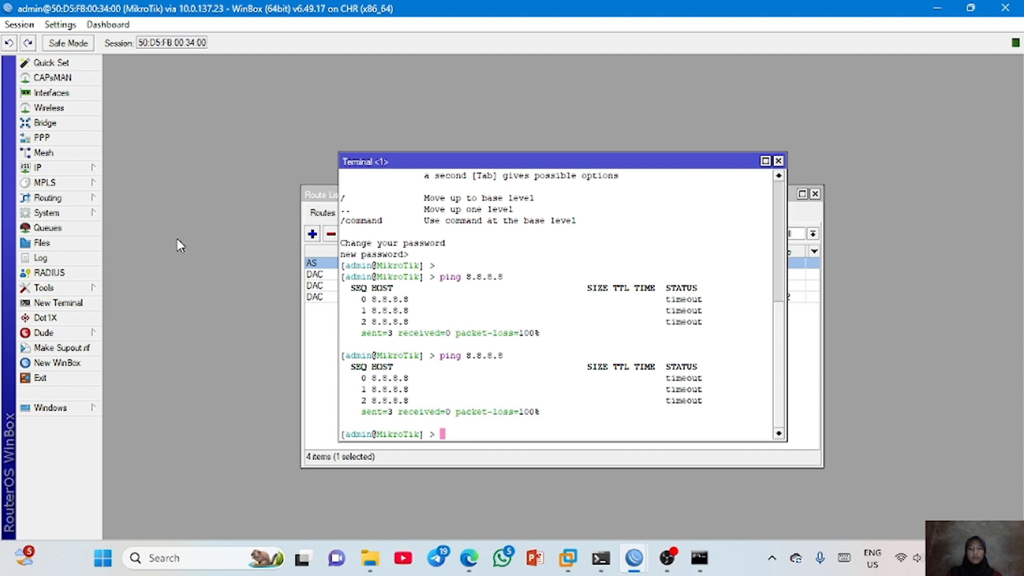
- Run a traceroute to 8.8.8.8 with the router's Traceroute tool
left_click(65, 287)
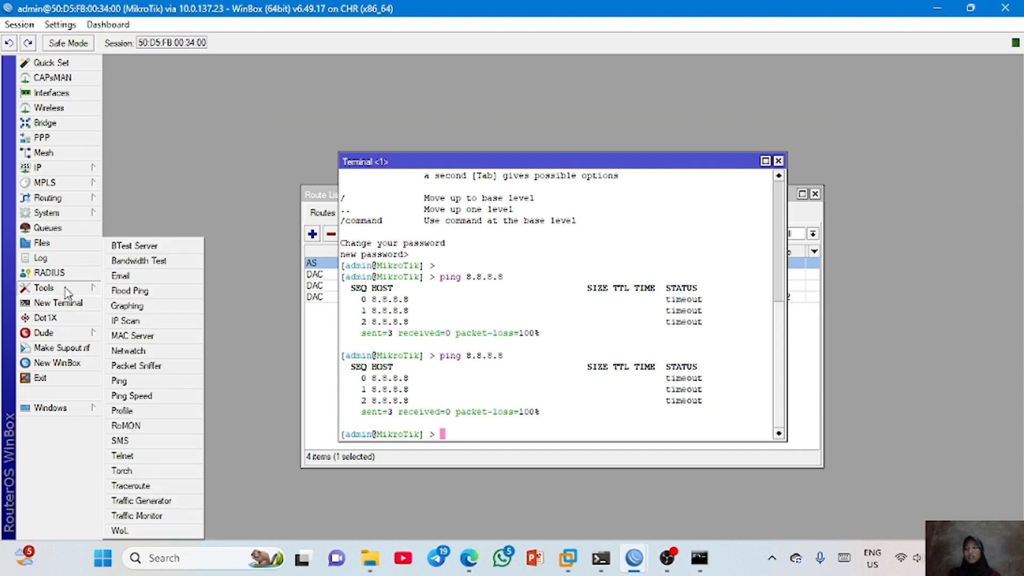
left_click(128, 485)
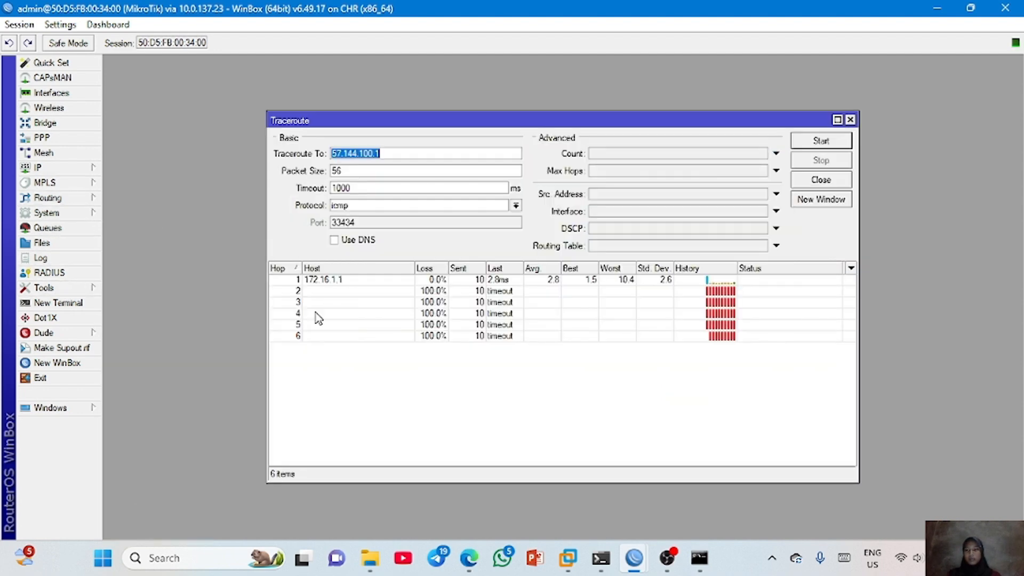
left_click(397, 155)
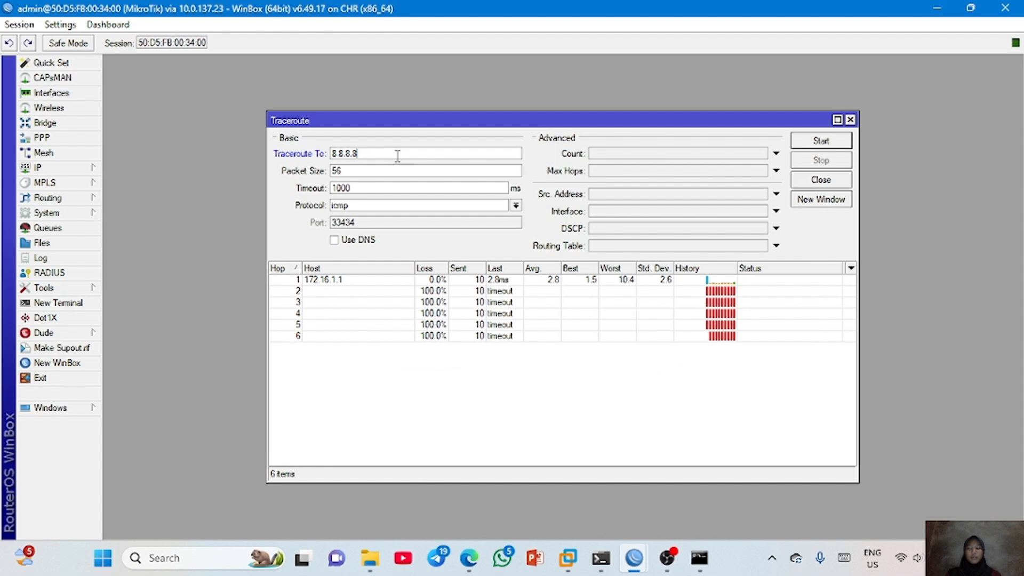
left_click(807, 146)
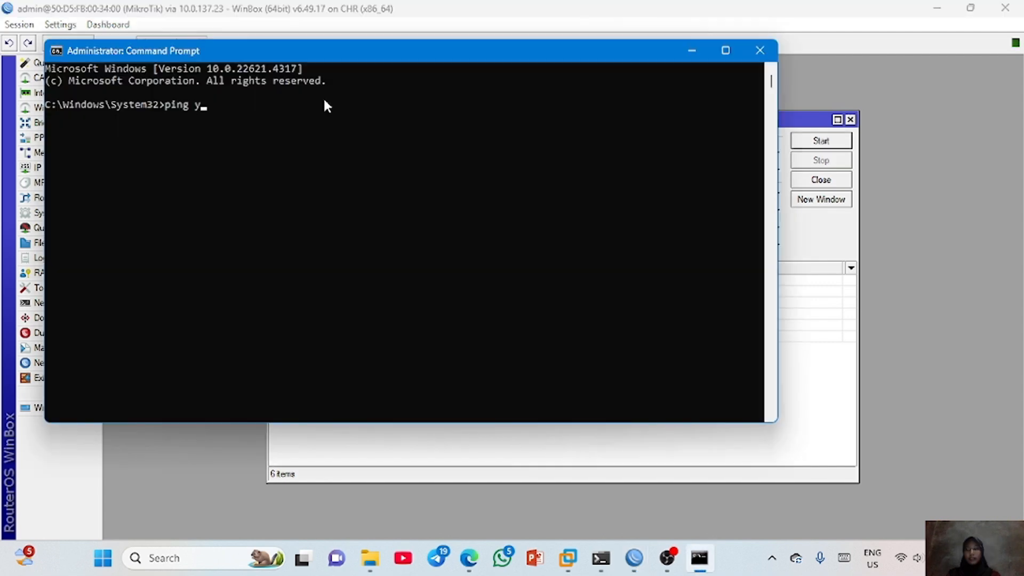
- Switch to the Command Prompt, ping youtube.com, stop the ping and copy the resolved address 172.253.118.91
type("outube.com")
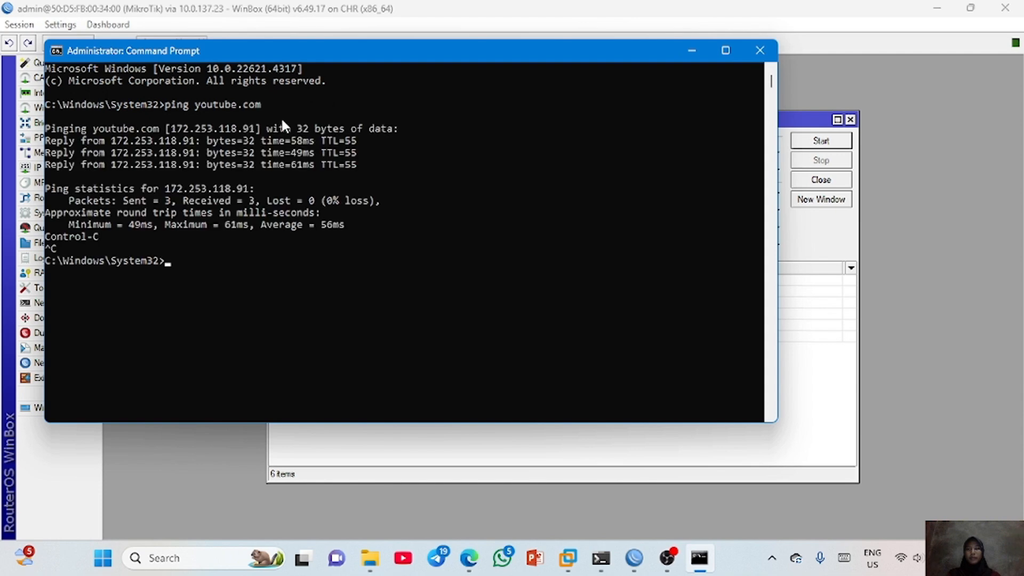
left_click_drag(172, 130, 253, 133)
key("ctrl+c")
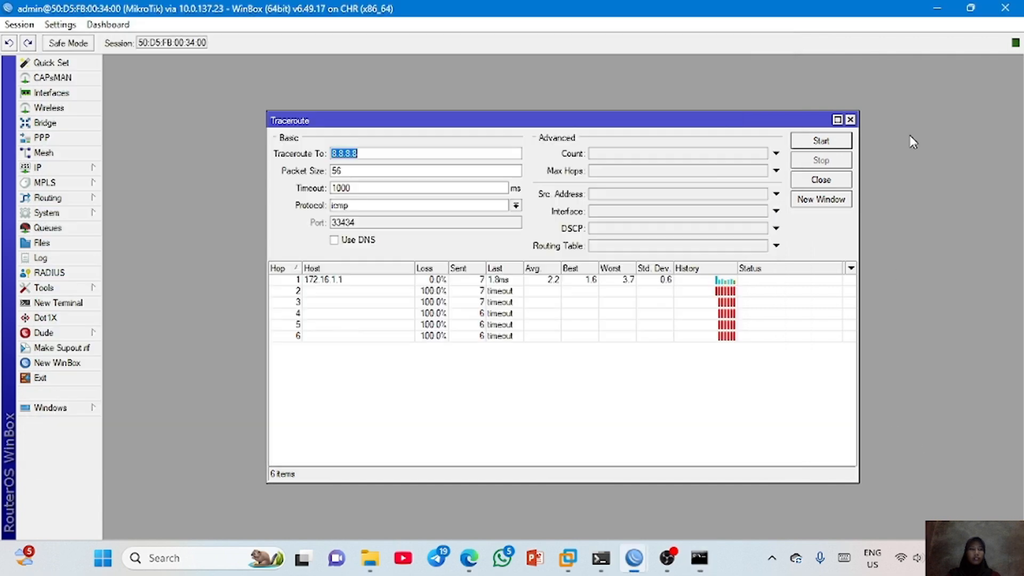
- Return to WinBox, run the traceroute to the copied address 172.253.118.91 and stop it
left_click(913, 142)
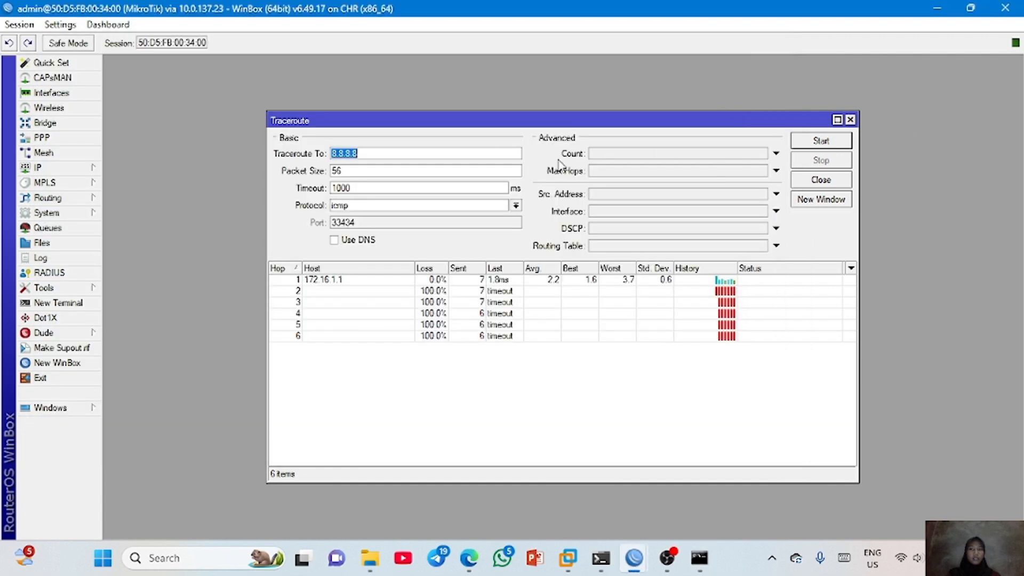
right_click(407, 156)
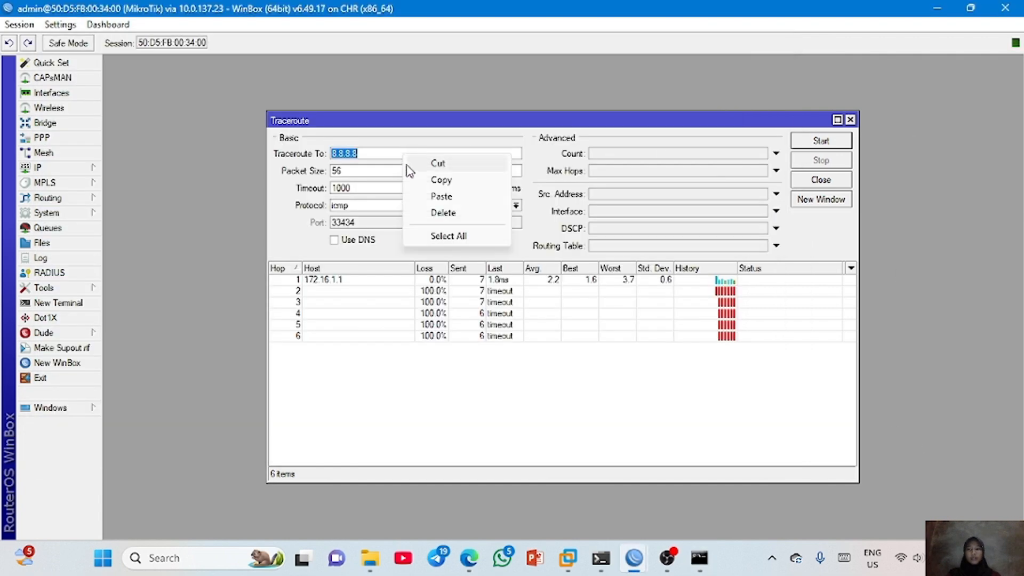
left_click(425, 196)
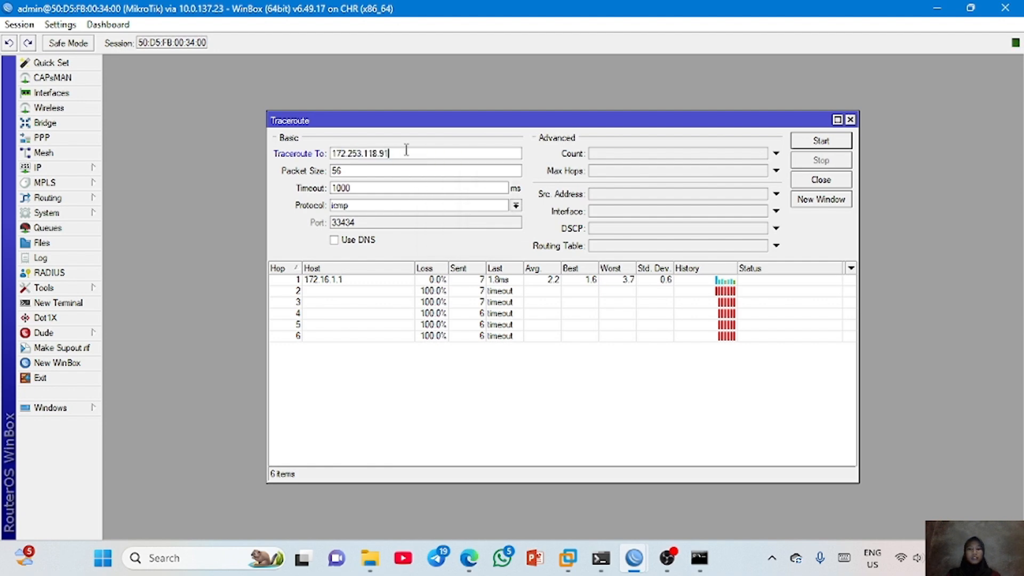
key("Return")
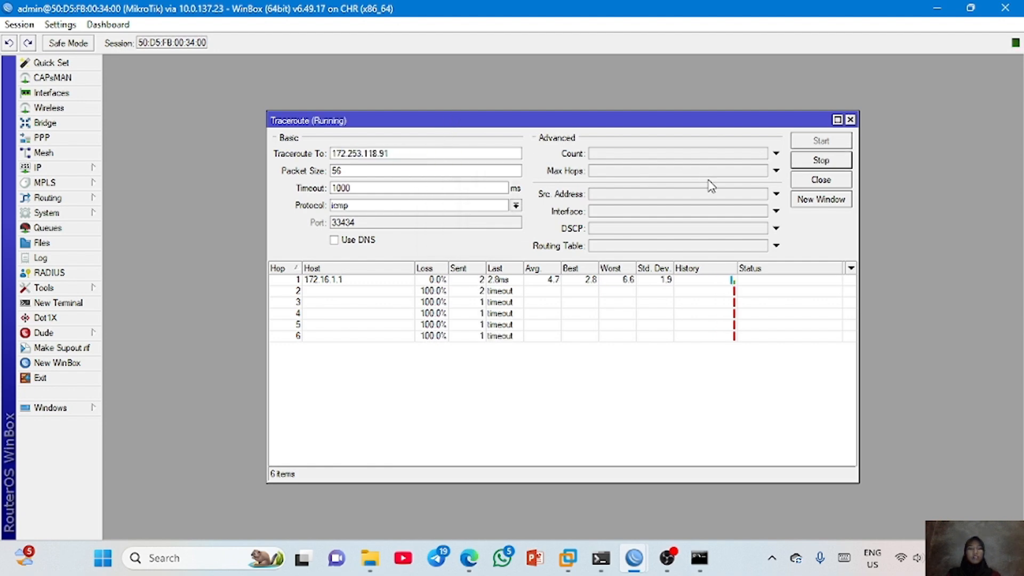
left_click(816, 162)
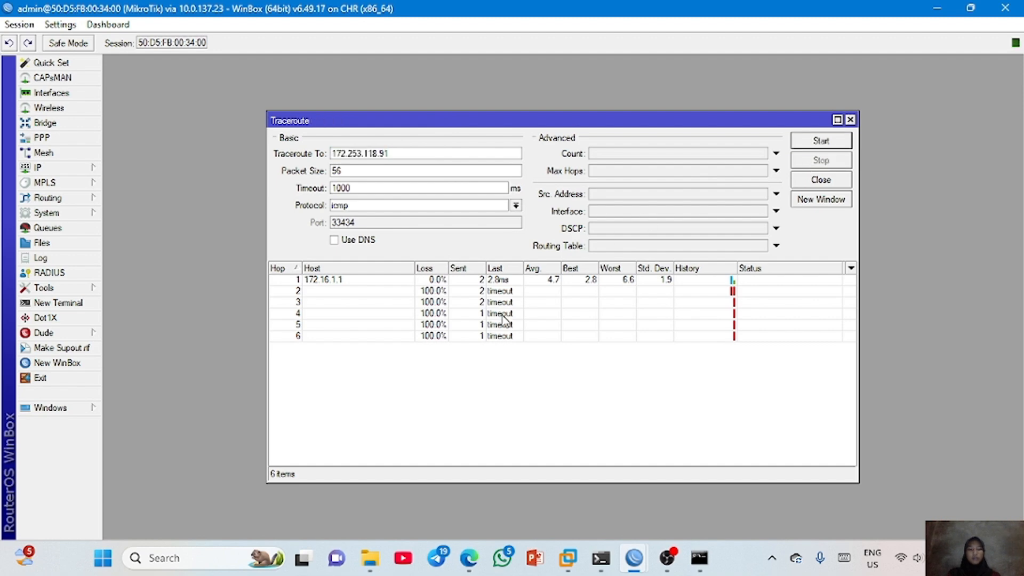
- Switch to the VPCS Telnet console, ping youtube.com and interrupt the ping
key("alt+Tab")
type("yout")
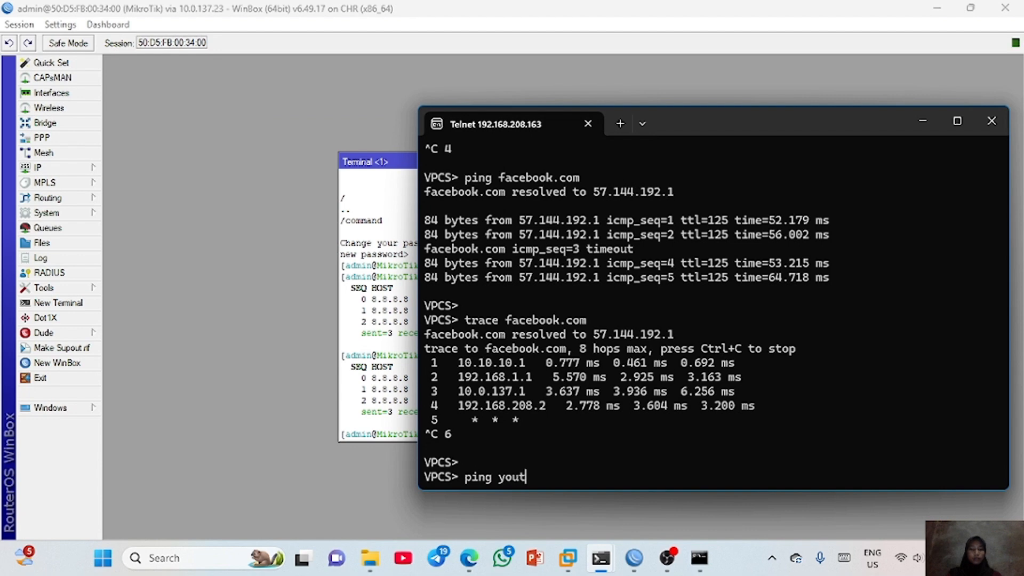
type("ube.com")
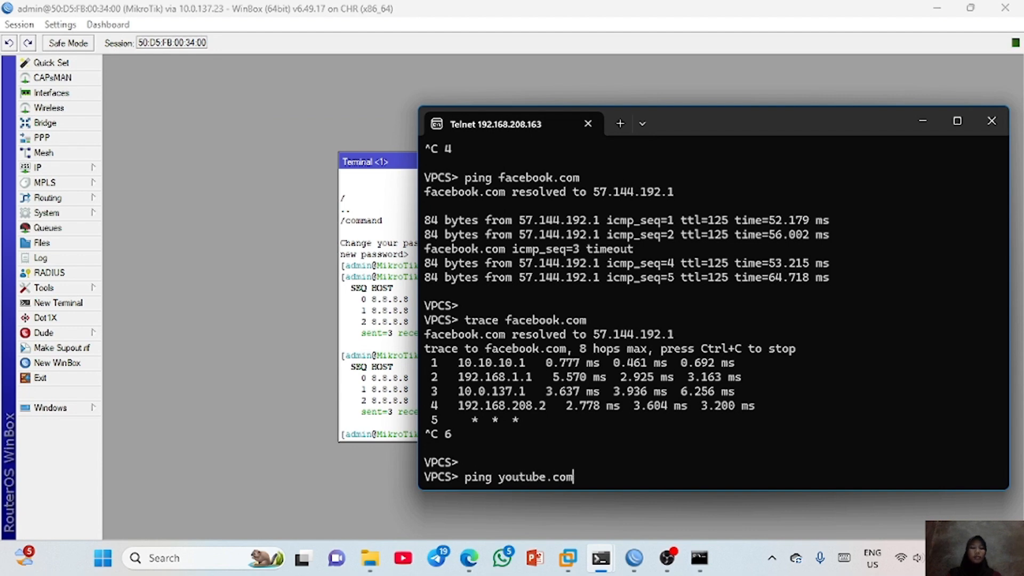
key("Return")
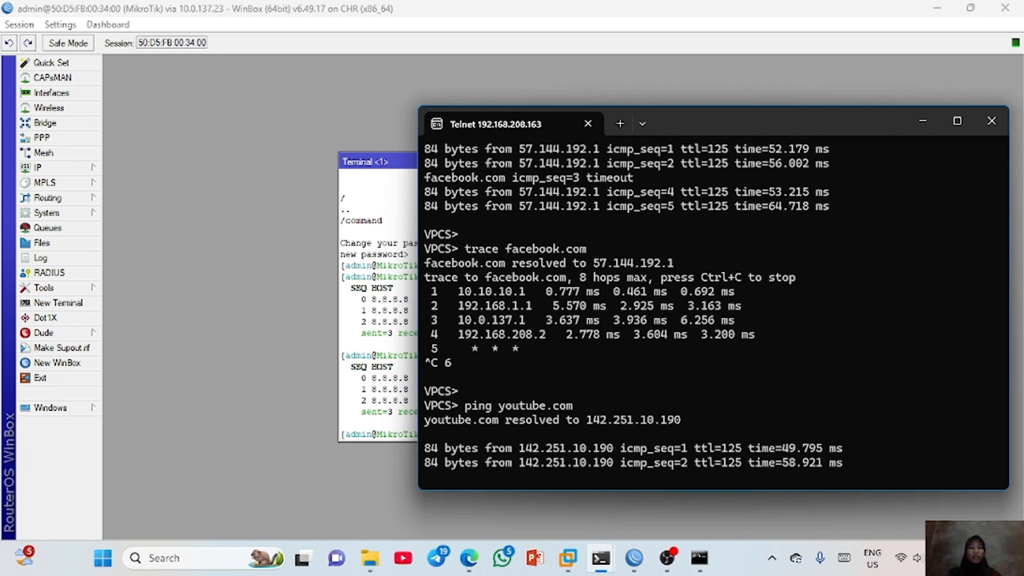
key("ctrl+c")
- Change the recalled ping command to trace youtube.com, run it and interrupt the trace
key("Up")
key("Down")
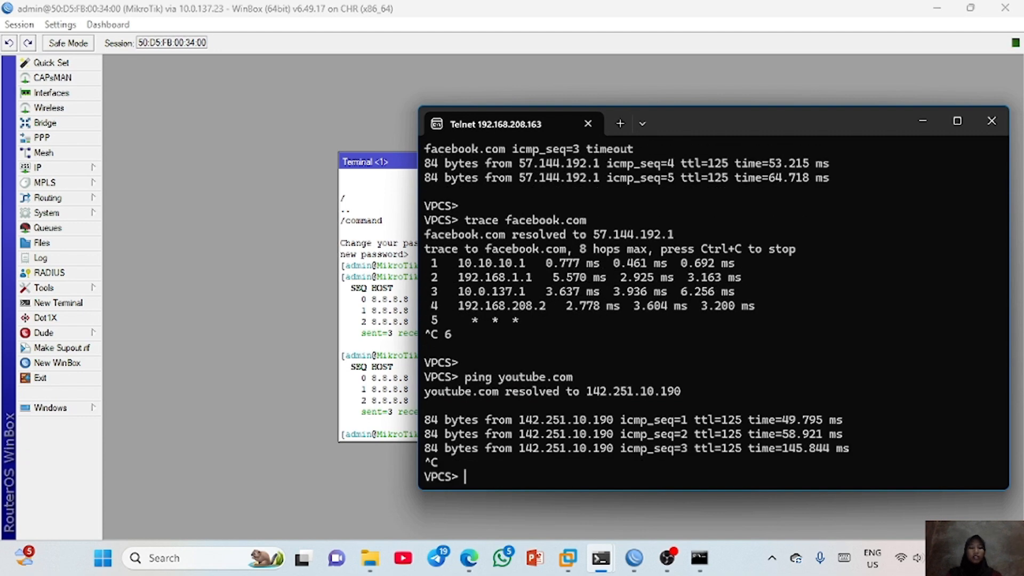
key("Up")
key("Left")
key("Left")
key("Left")
key("Left")
key("Left")
key("Left")
key("Left")
key("Left")
key("Left")
key("Left")
key("Left")
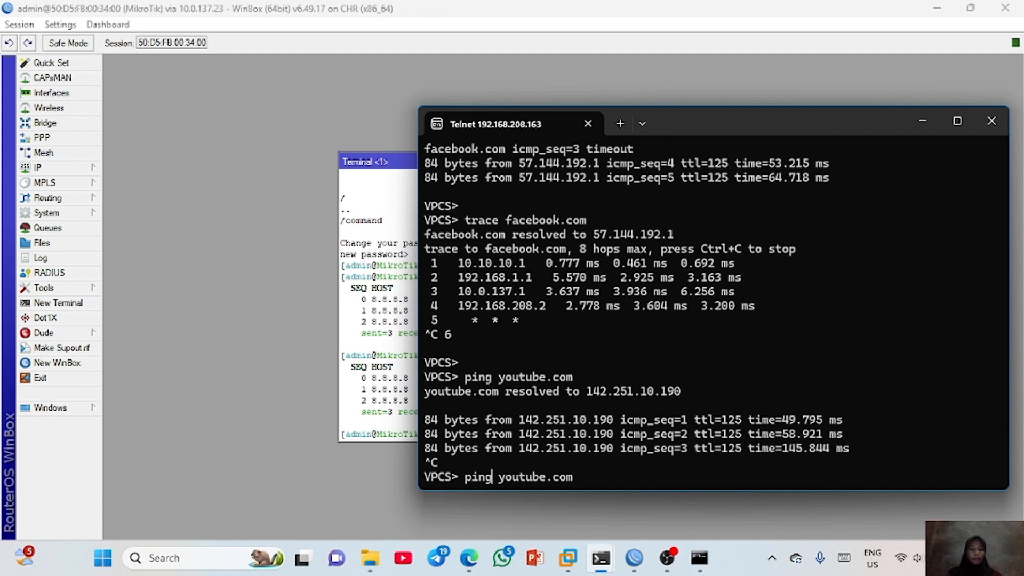
key("BackSpace")
key("BackSpace")
key("BackSpace")
key("BackSpace")
type("trace")
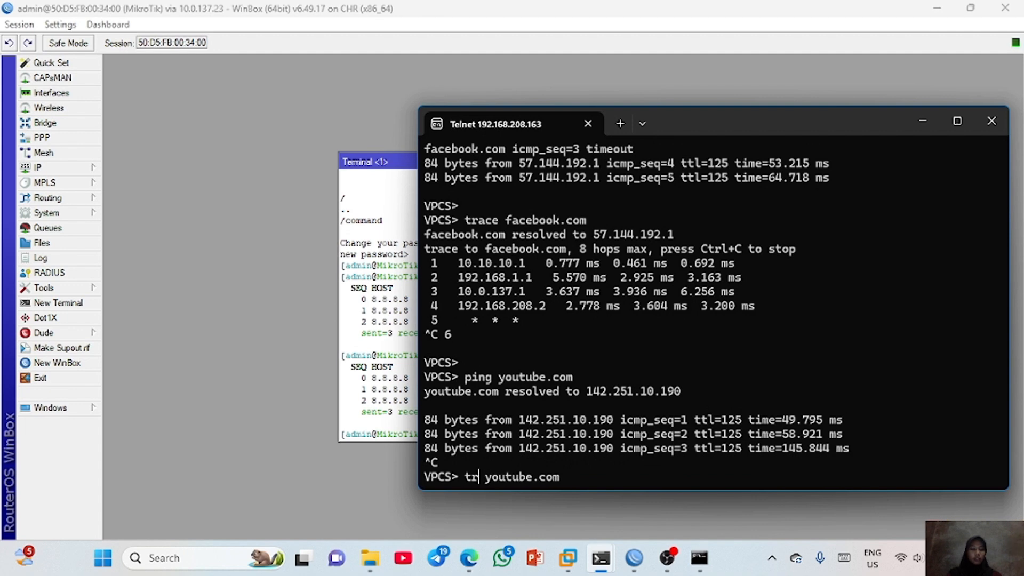
key("Return")
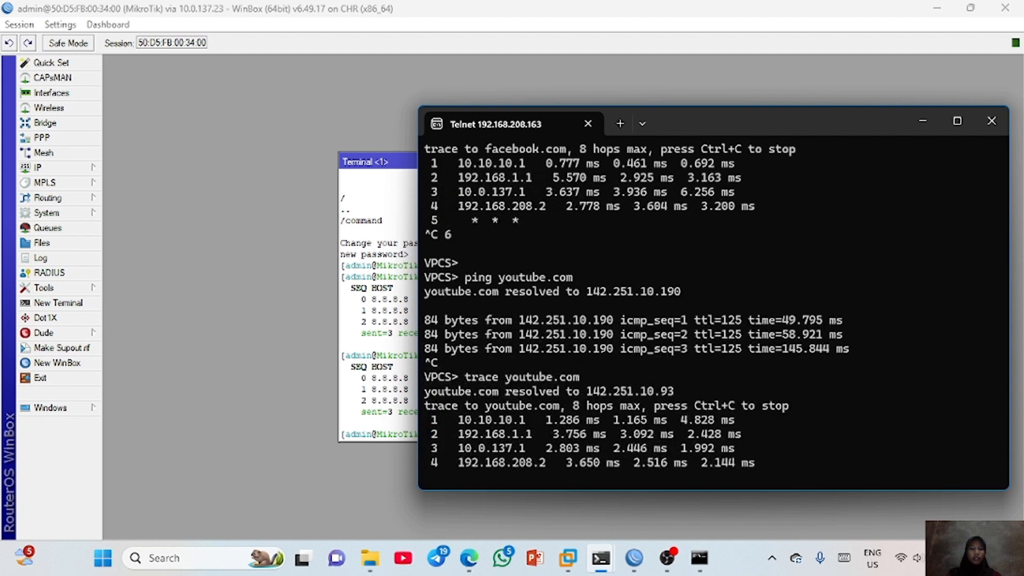
key("ctrl+c")
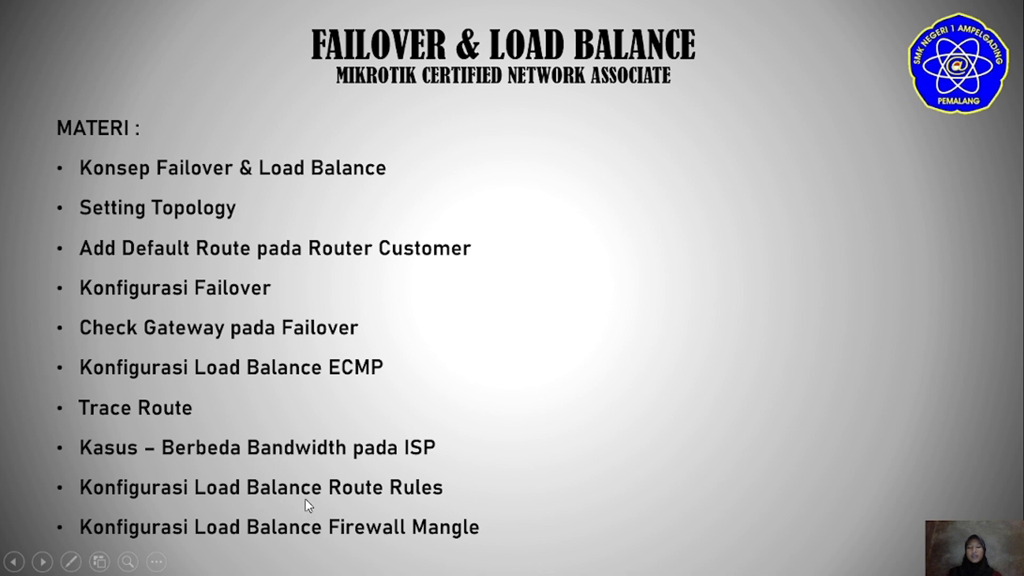
- Leave the slideshow, switch to the PNETLab topology in the browser, and stop and restart VPC1
key("Escape")
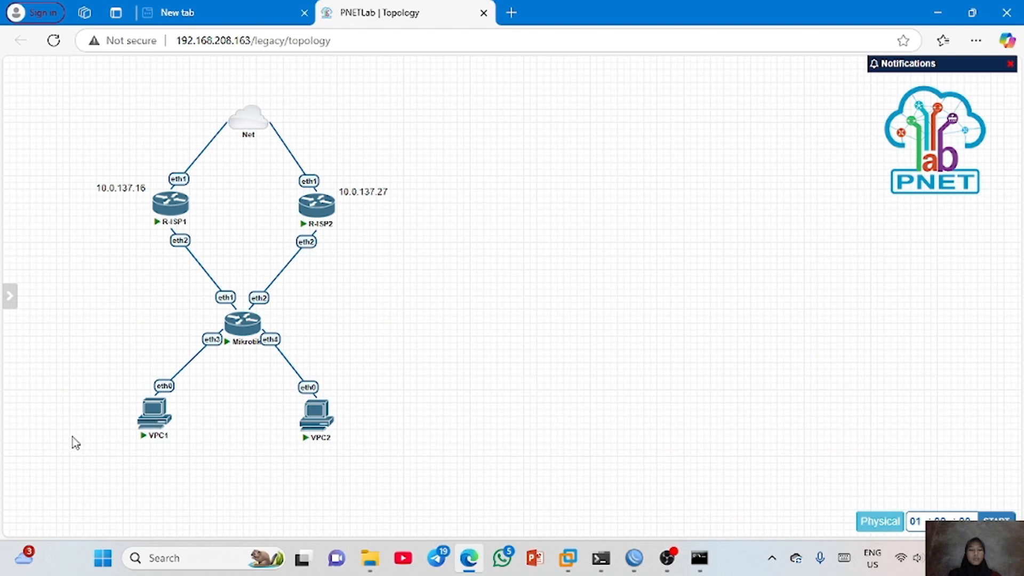
left_click(146, 392)
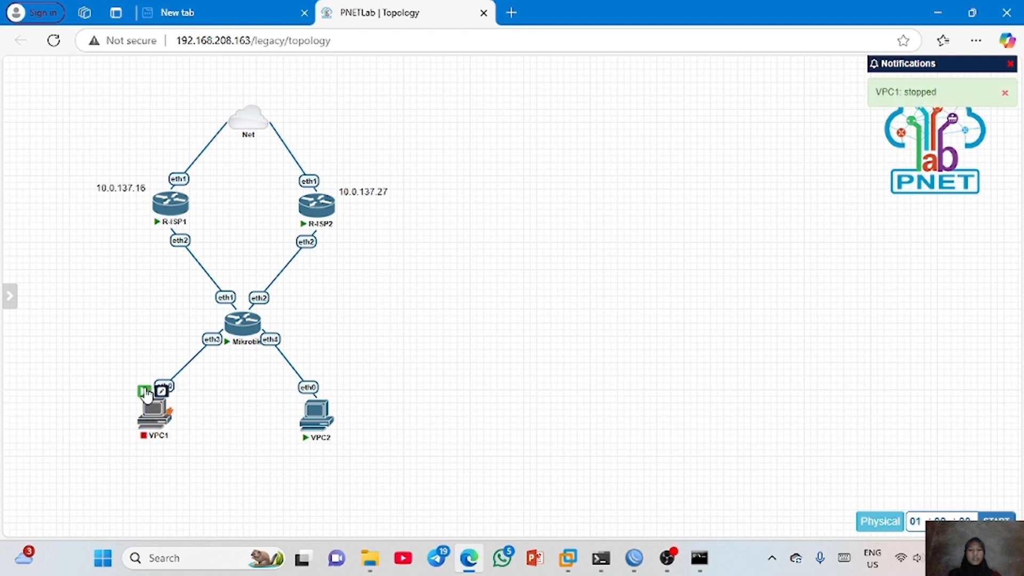
left_click(145, 393)
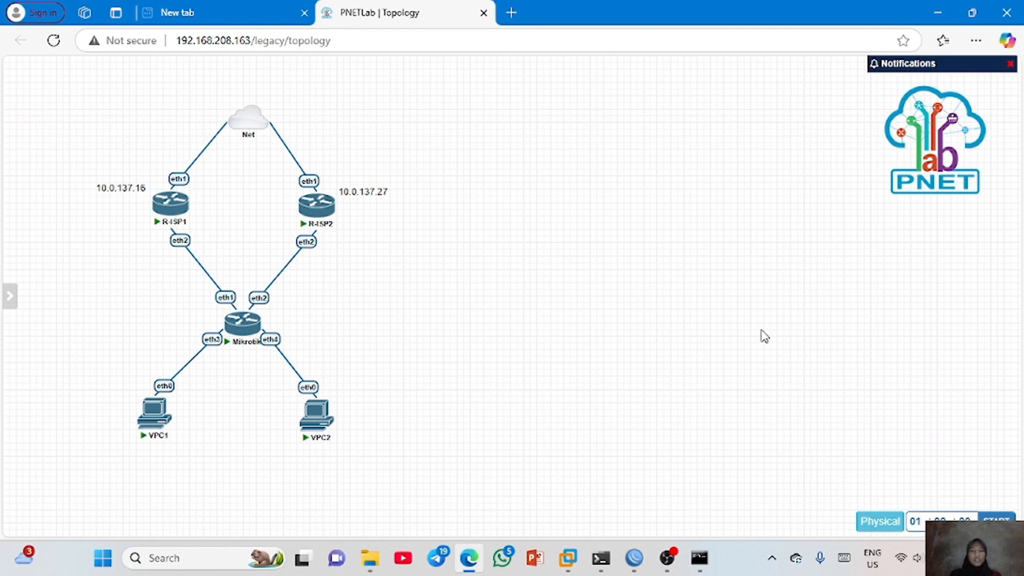
- In the VPC1 console, assign the address 10.10.10.11/24 with gateway 10.10.10.1
key("alt+Tab")
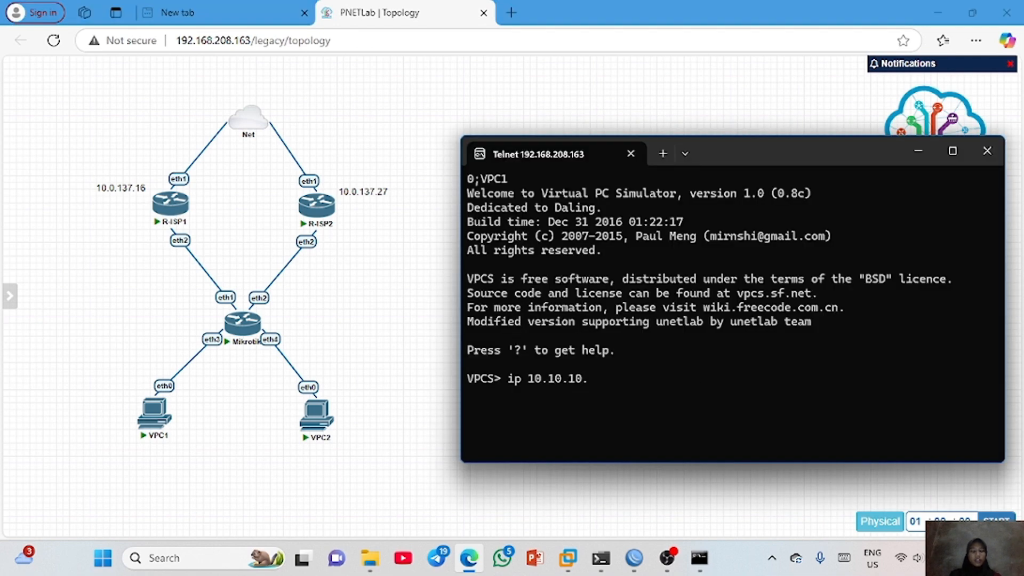
type("11/24")
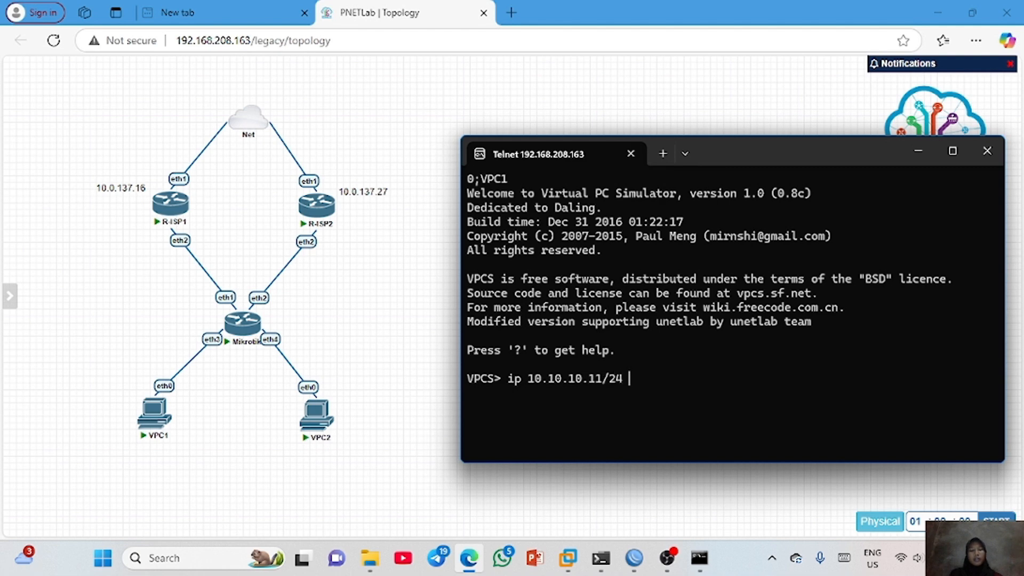
type(" 10.10.10.1")
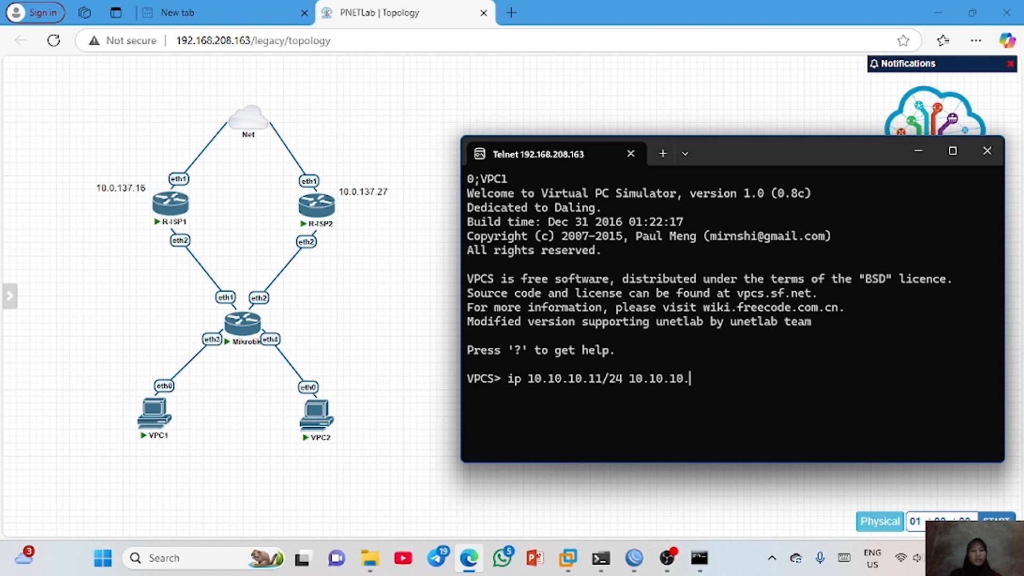
key("Return")
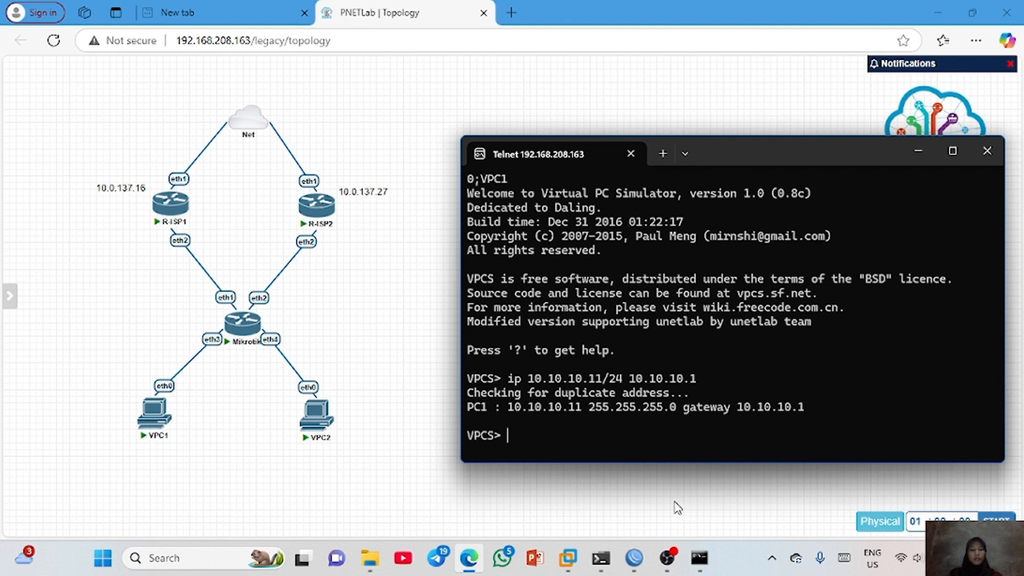
- Switch to the VPC2 console and assign the address 10.10.10.12/24 with gateway 10.10.10.1
left_click(602, 558)
type("1")
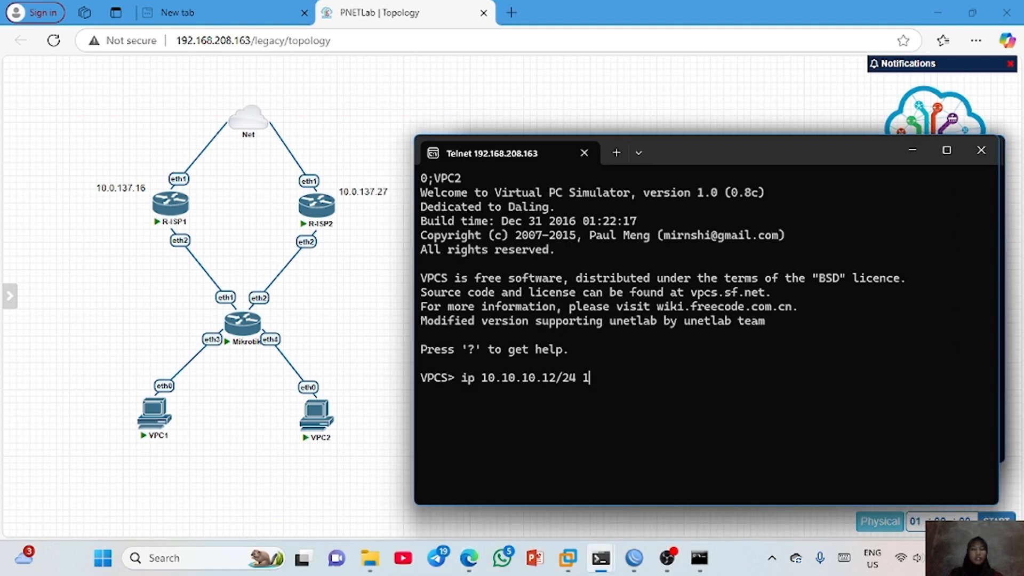
type("0.10.10.1")
key("Return")
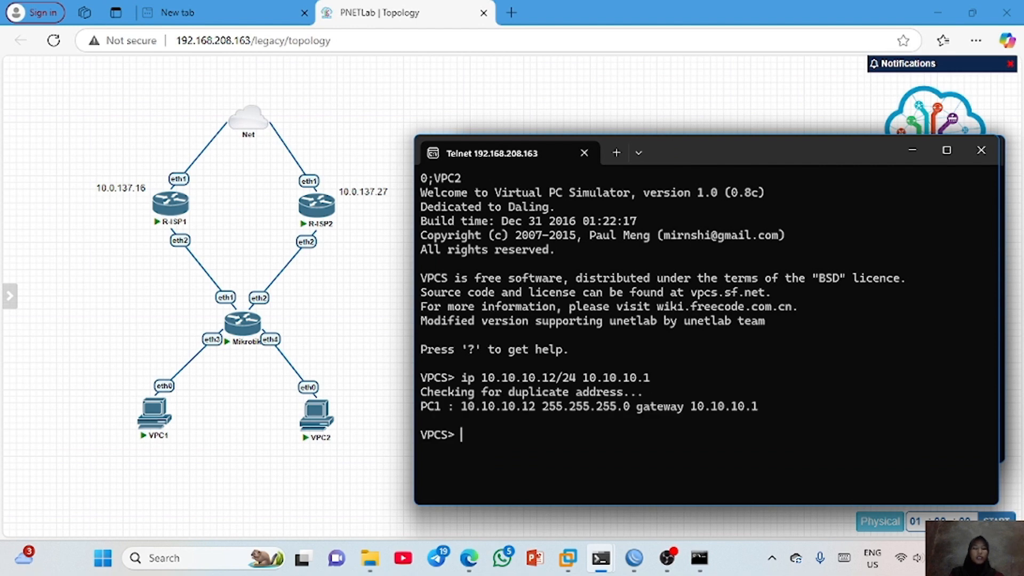
- Set the DNS server of VPC2 to 8.8.8.8
type("ip dns 8.8.8.8")
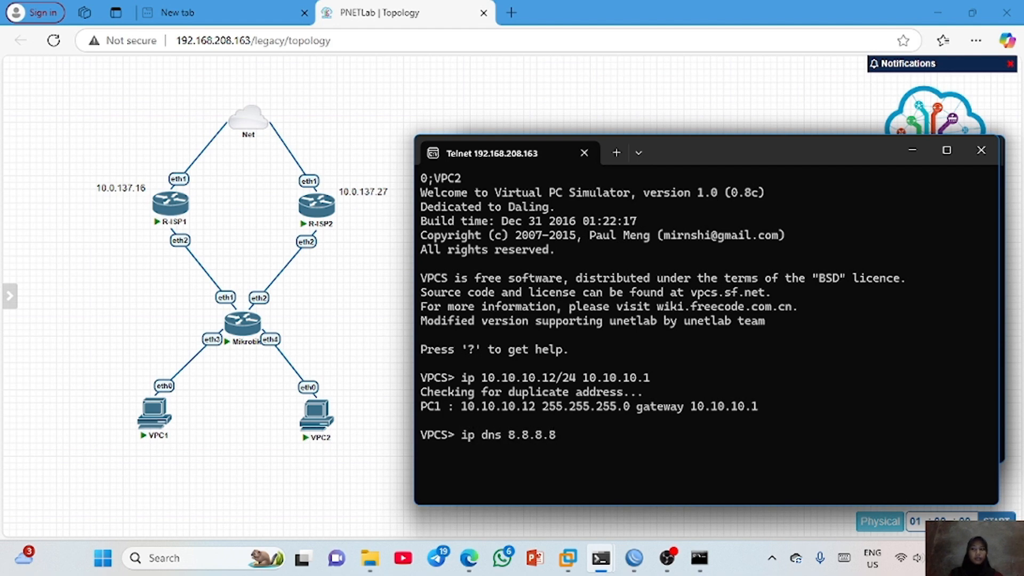
key("Return")
key("Return")
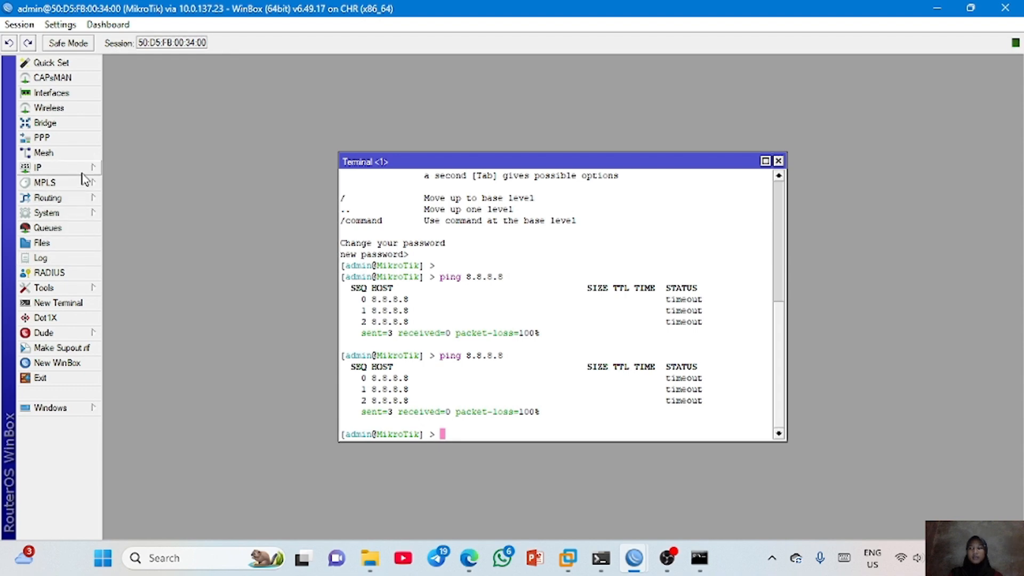
- Switch to WinBox, open the IP route list and disable the existing multi-gateway 0.0.0.0/0 route
left_click(64, 168)
left_click(141, 383)
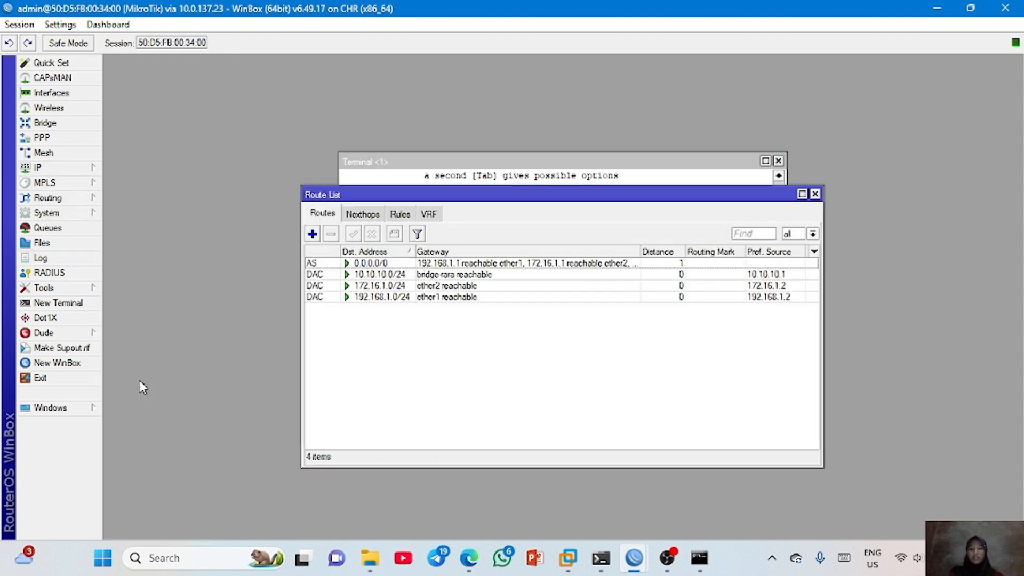
left_click(426, 263)
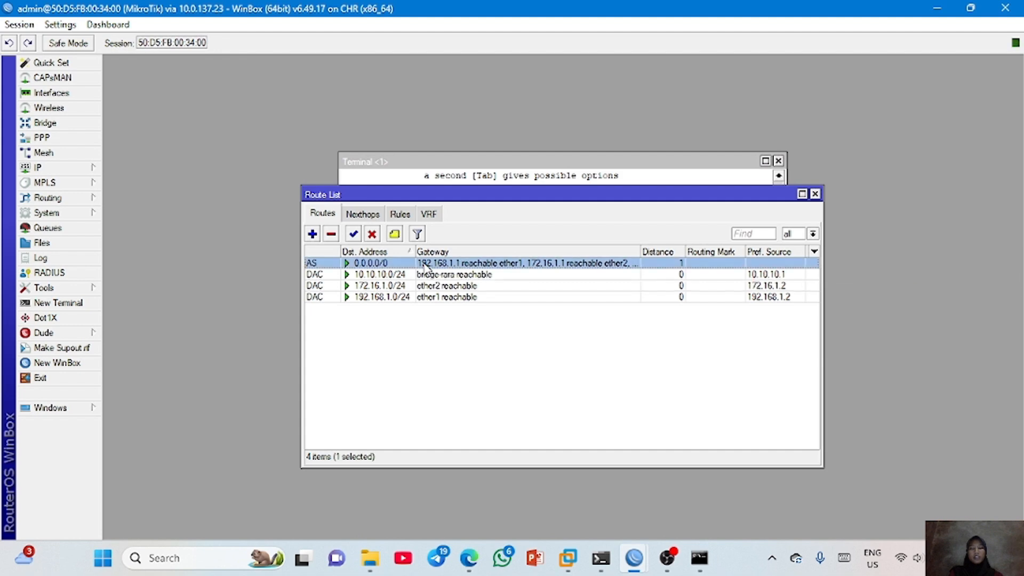
left_click(372, 233)
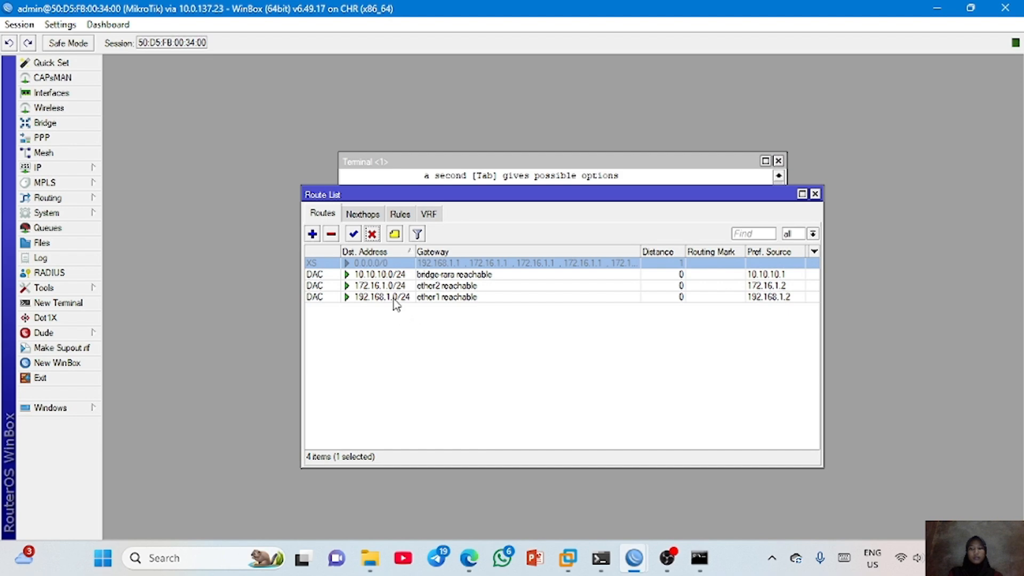
- Add a policy routing rule for source address 10.10.10.11 with action lookup and table vpc1
left_click(402, 216)
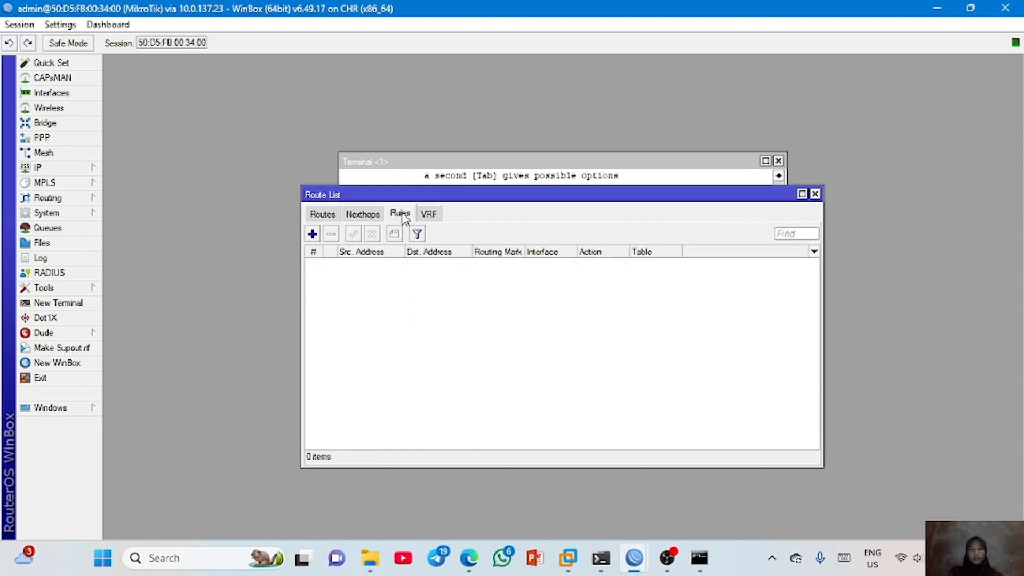
left_click(312, 235)
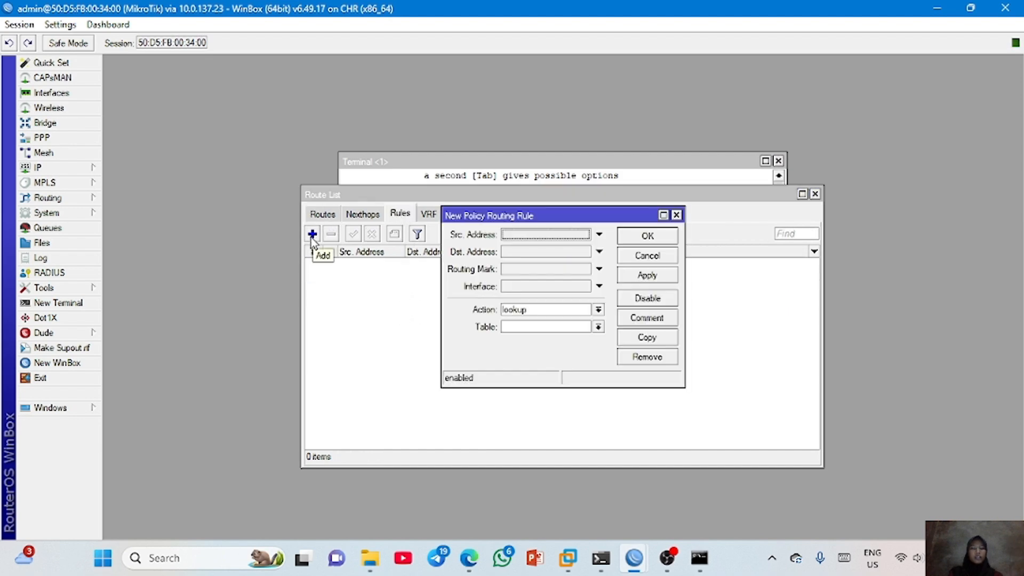
left_click(511, 240)
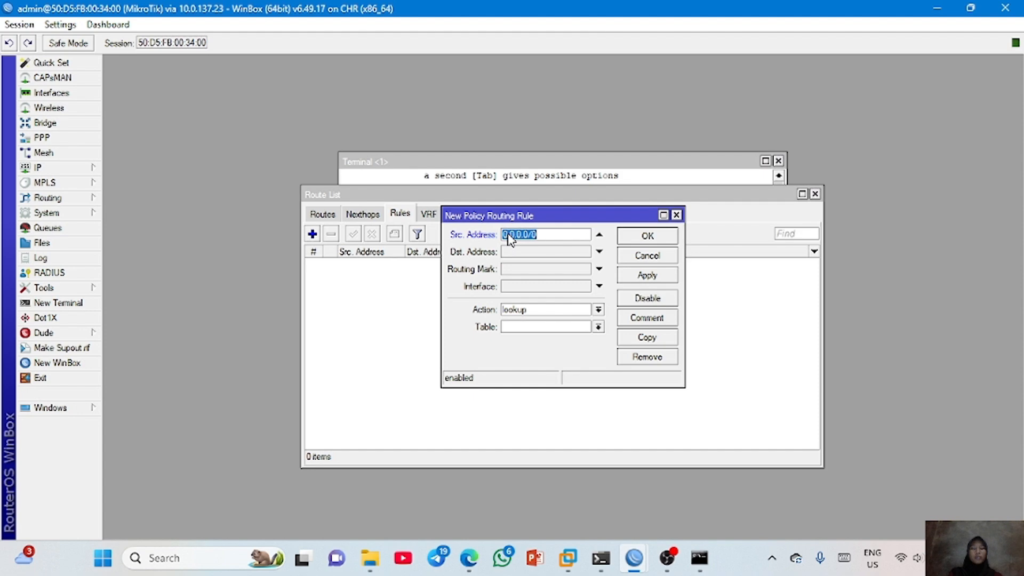
type("10.10.10.11")
left_click(578, 326)
left_click(578, 325)
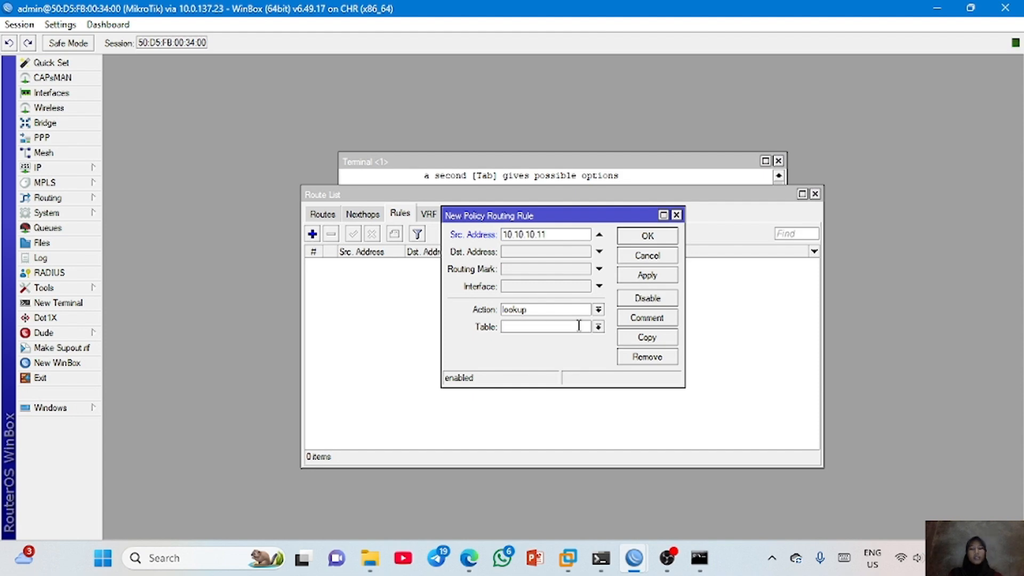
type("vpc1")
left_click(654, 277)
left_click(647, 235)
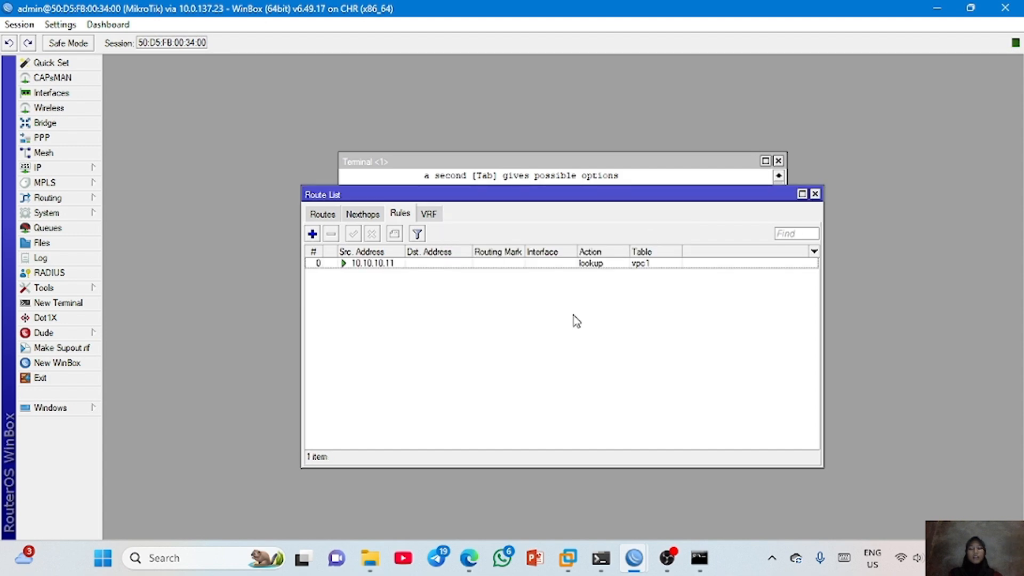
- Add a second policy routing rule for source address 10.10.10.12 with action lookup and table vpc2
left_click(312, 234)
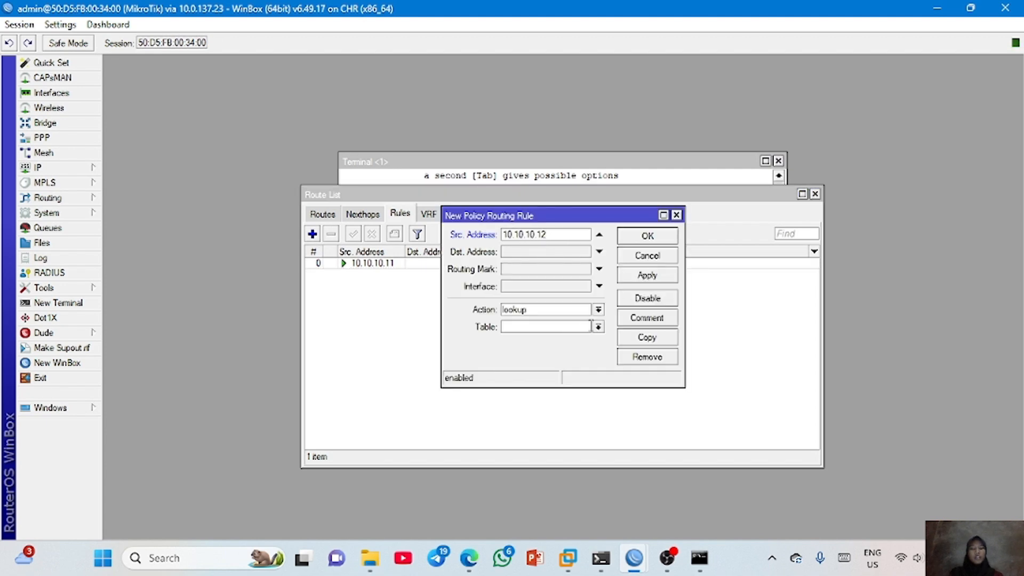
left_click(598, 327)
left_click(576, 327)
type("vpc2")
left_click(648, 279)
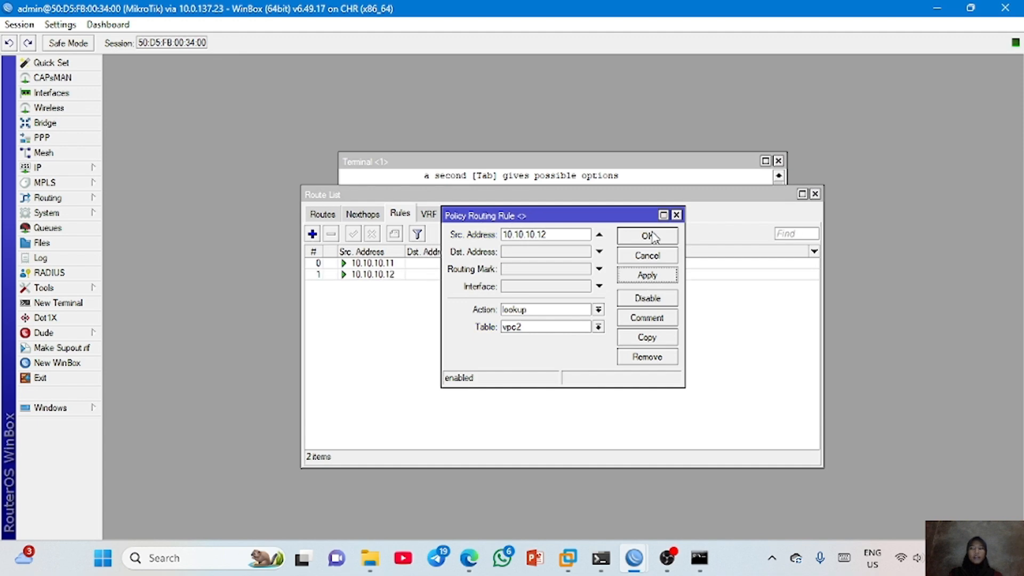
left_click(653, 236)
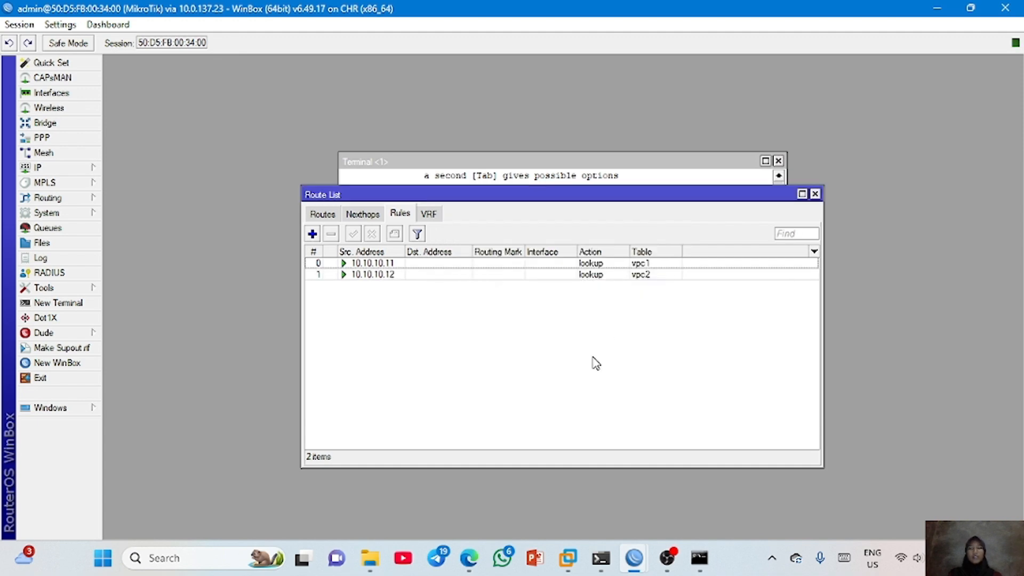
- Return to the routes, filter them by the vpc1 table and restore the view of all tables
left_click(319, 214)
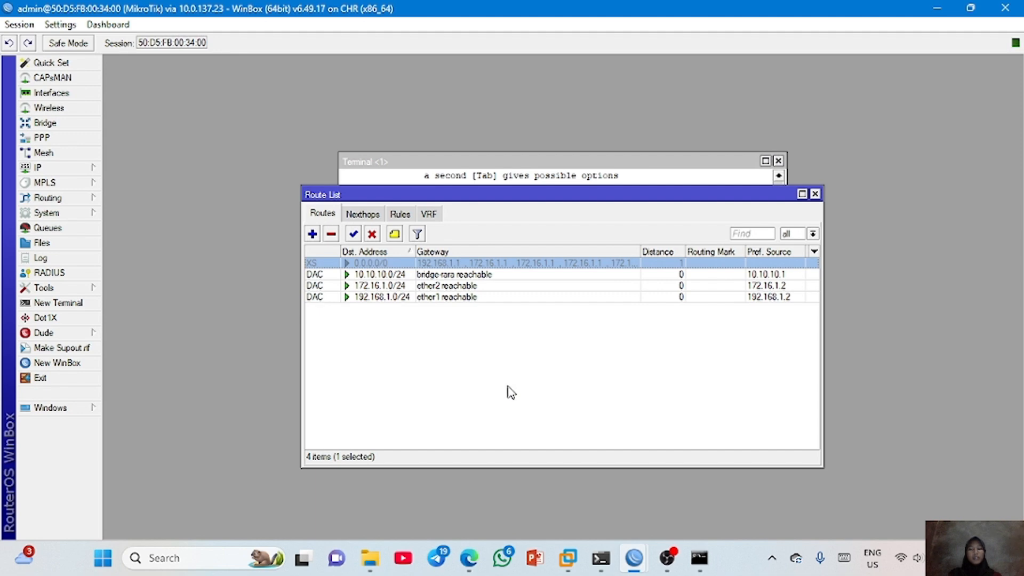
left_click(812, 234)
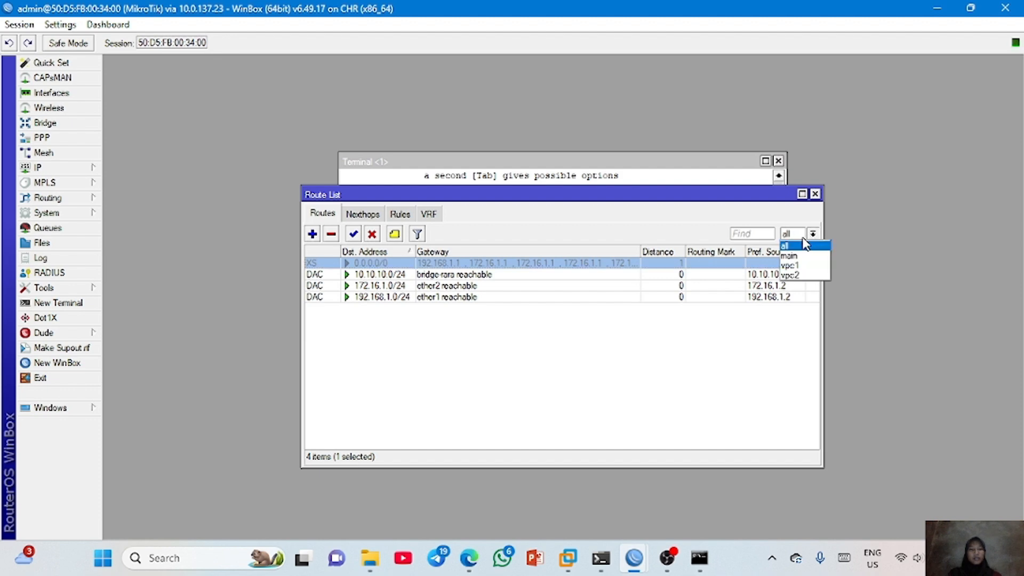
left_click(790, 266)
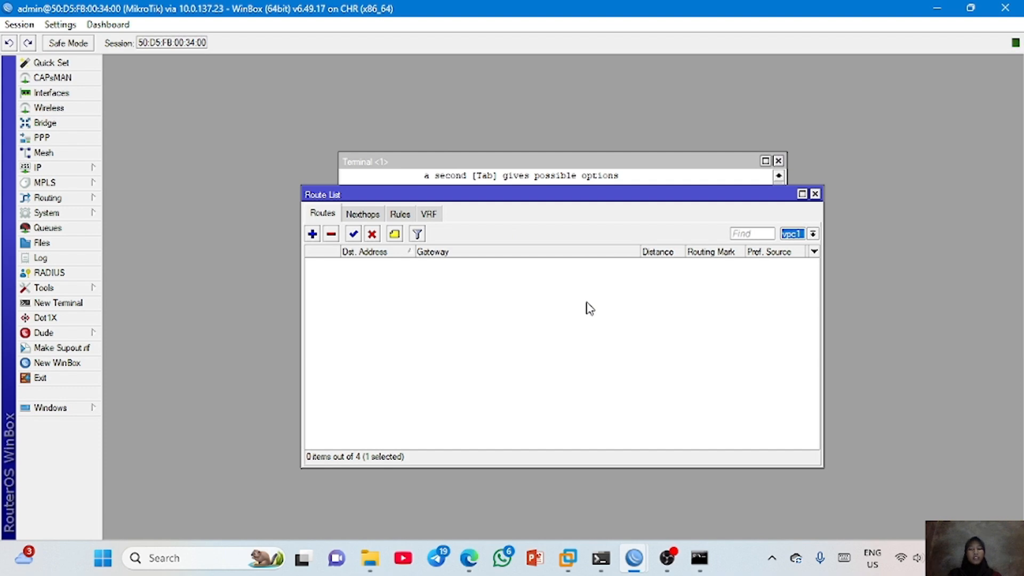
left_click(813, 233)
left_click(796, 246)
left_click(660, 393)
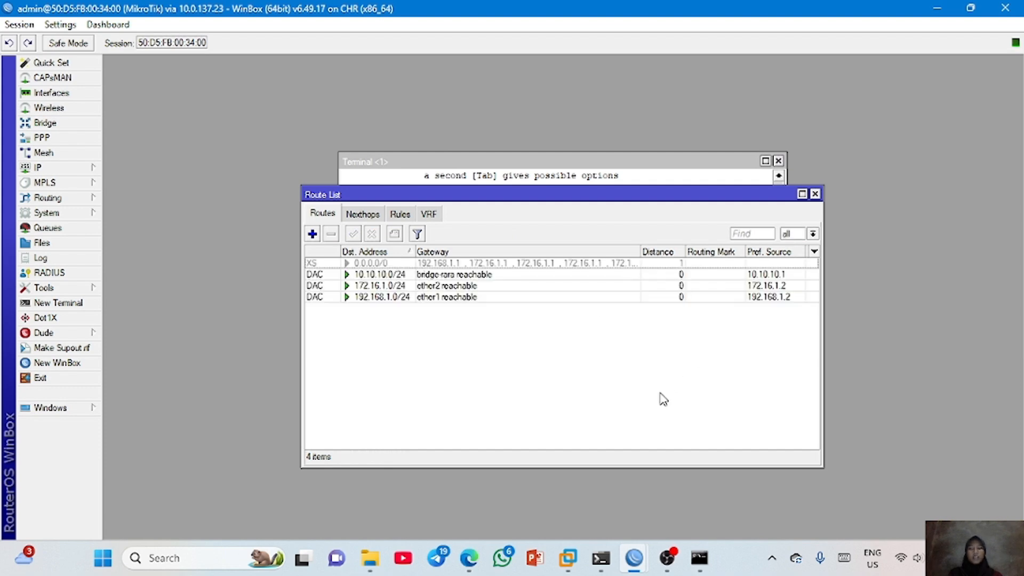
- Add a 0.0.0.0/0 route with gateway 192.168.1.1 and routing mark vpc1
left_click(312, 234)
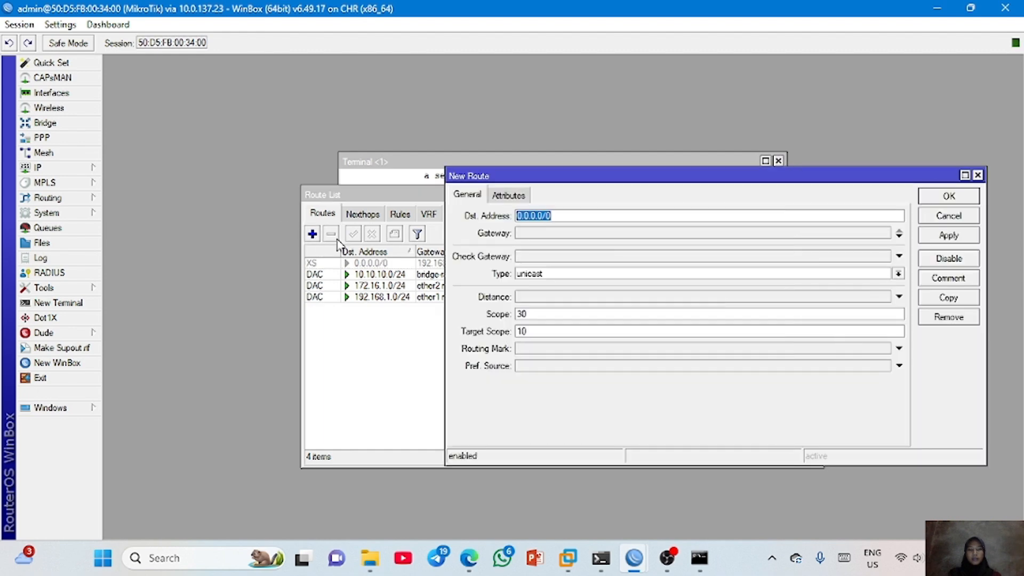
left_click(555, 234)
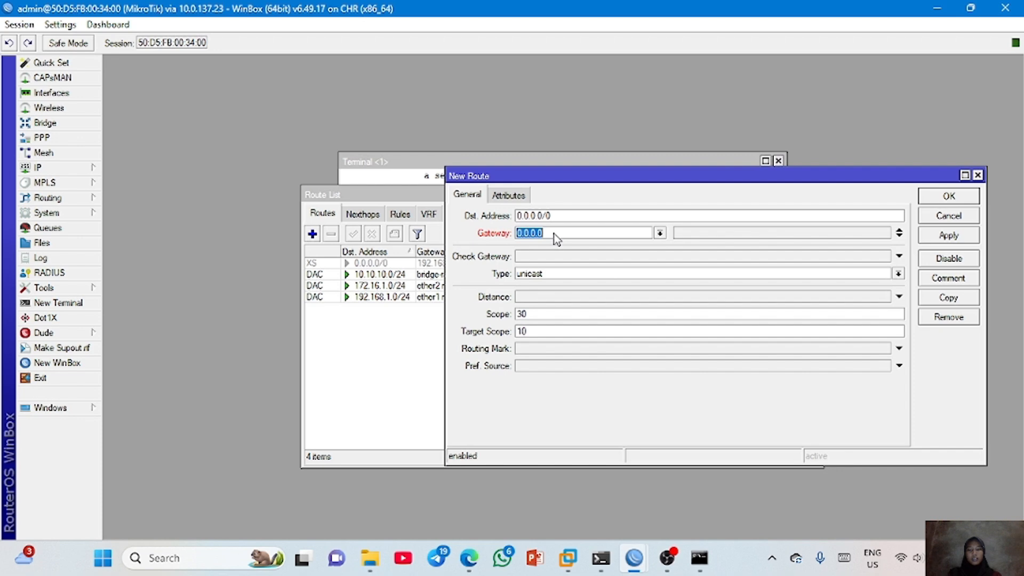
type("192.168.1.1")
left_click(534, 349)
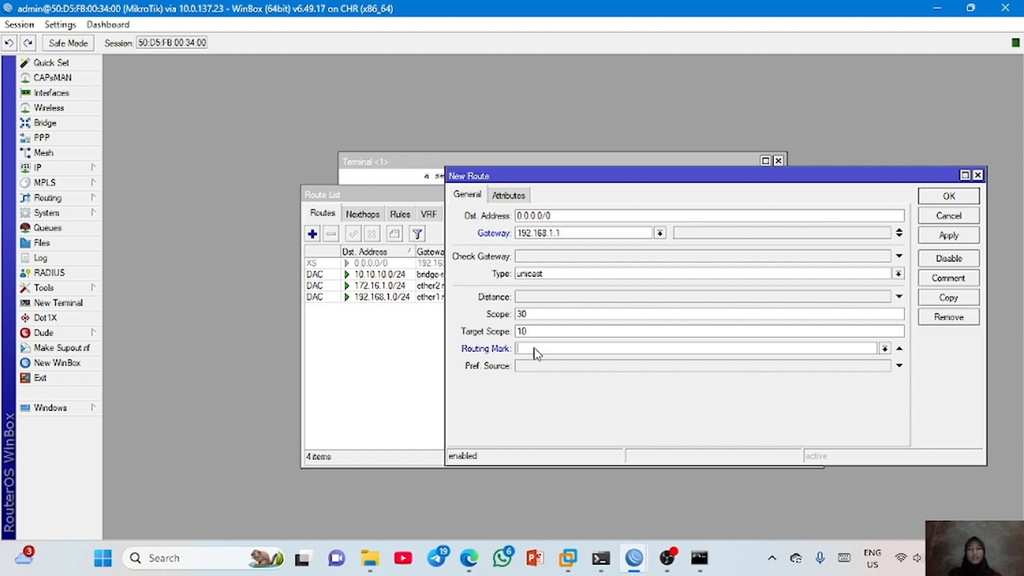
left_click(884, 349)
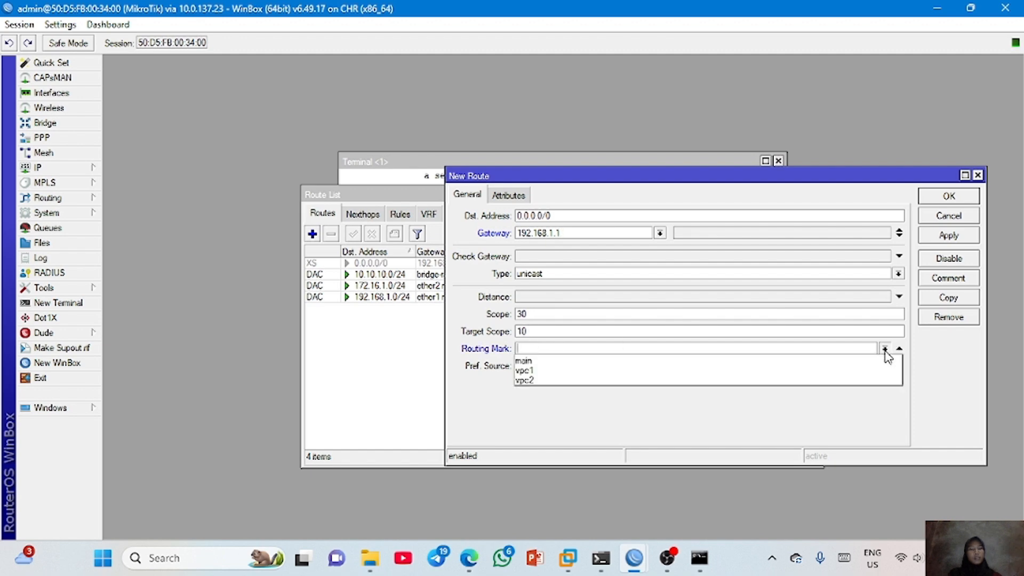
left_click(709, 367)
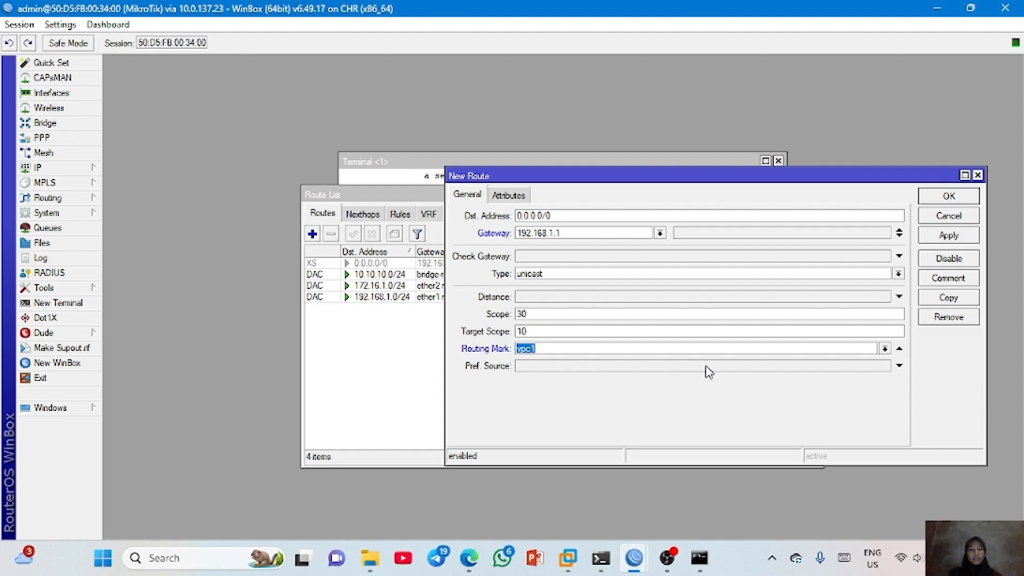
left_click(963, 235)
left_click(951, 198)
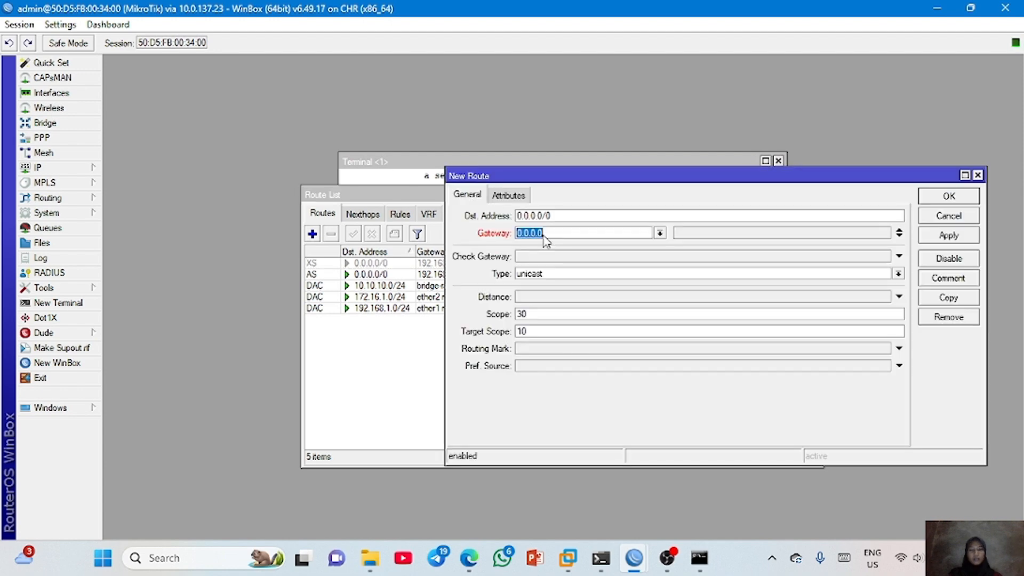
- Add another 0.0.0.0/0 route with gateway 172.16.1.1 and routing mark vpc2
type("172.16.1.1")
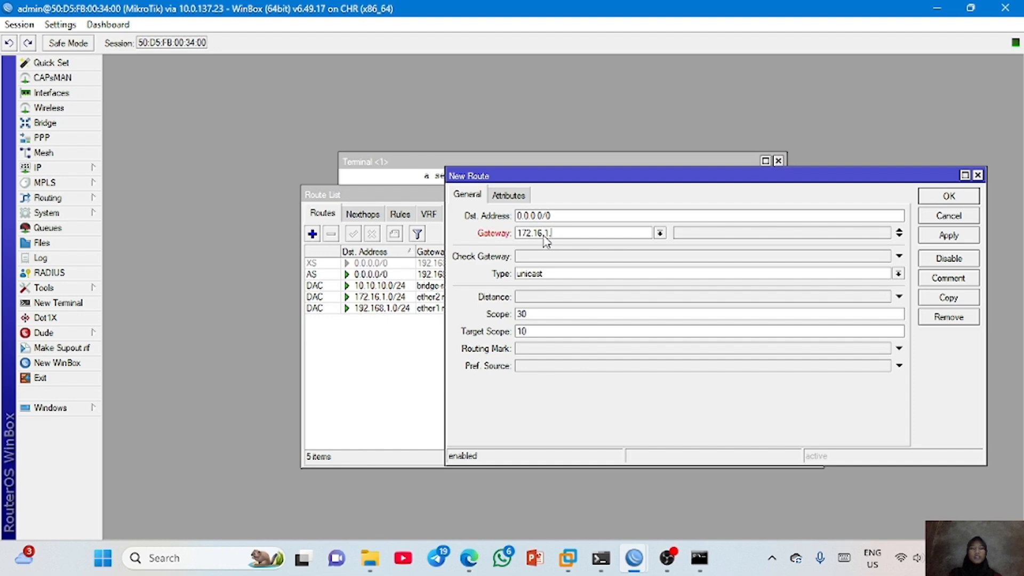
left_click(547, 350)
left_click(886, 346)
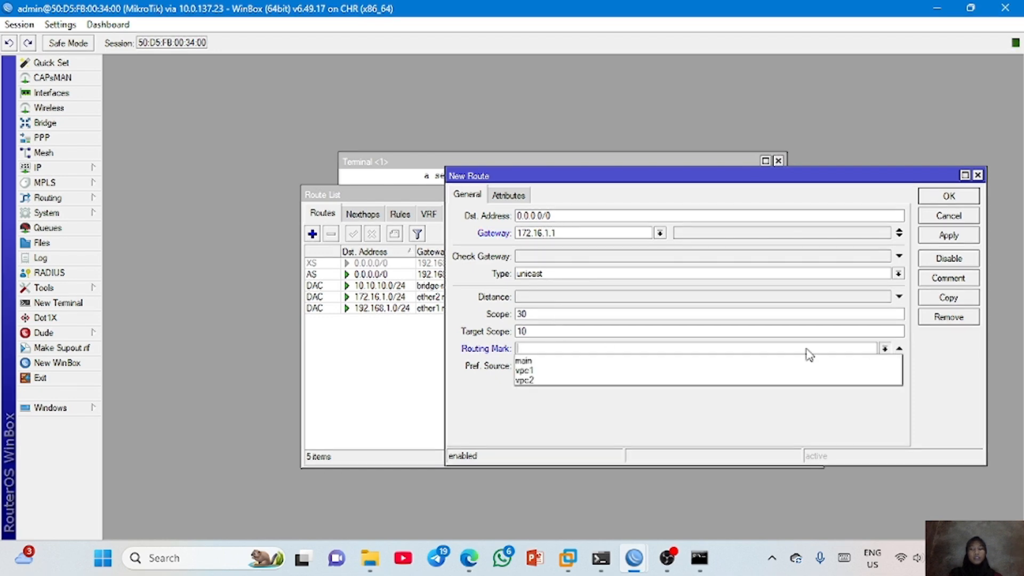
left_click(743, 391)
left_click(885, 348)
left_click(869, 383)
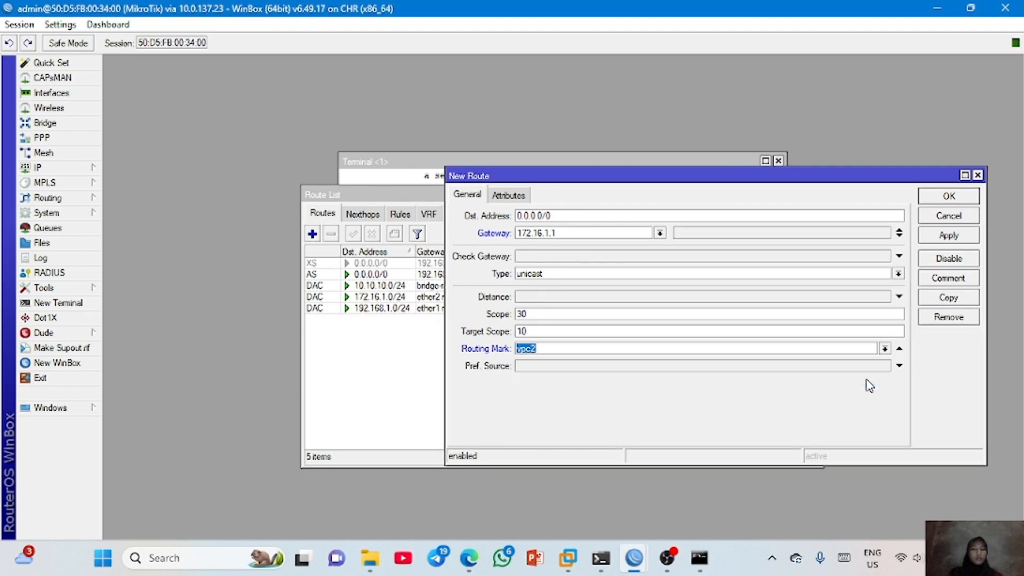
left_click(949, 235)
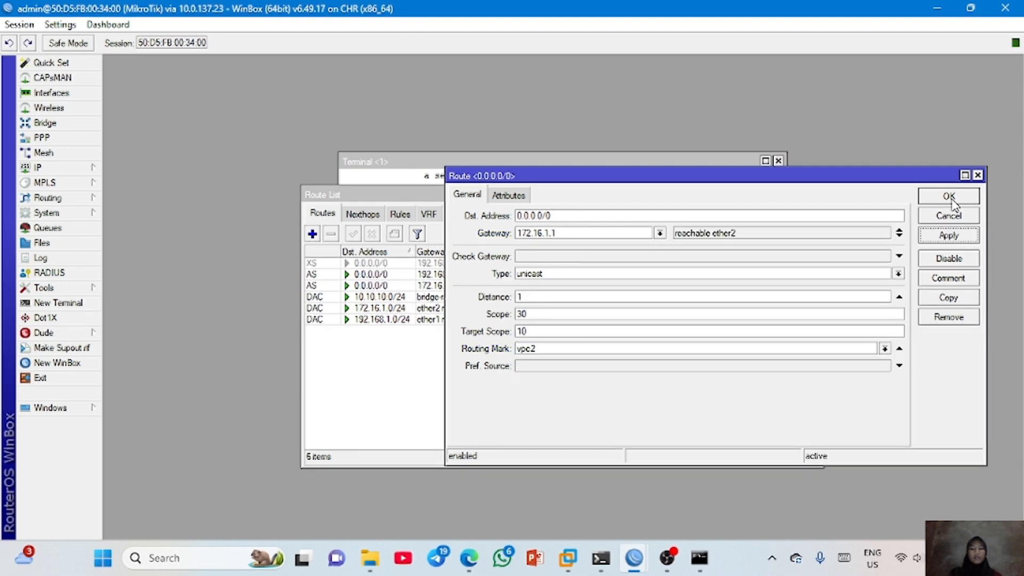
left_click(949, 197)
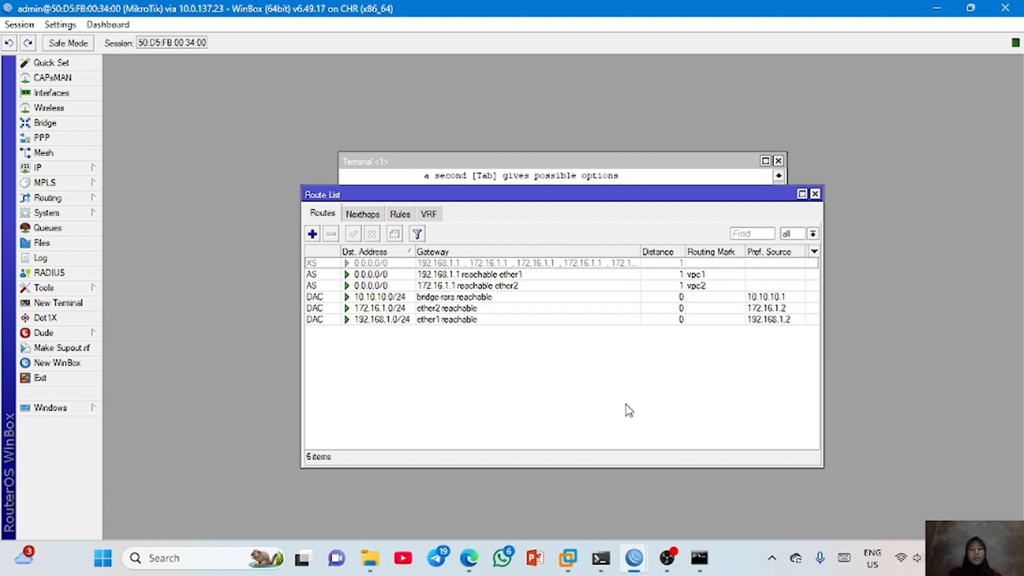
- Switch from WinBox back to the VPC2 telnet console
left_click(603, 558)
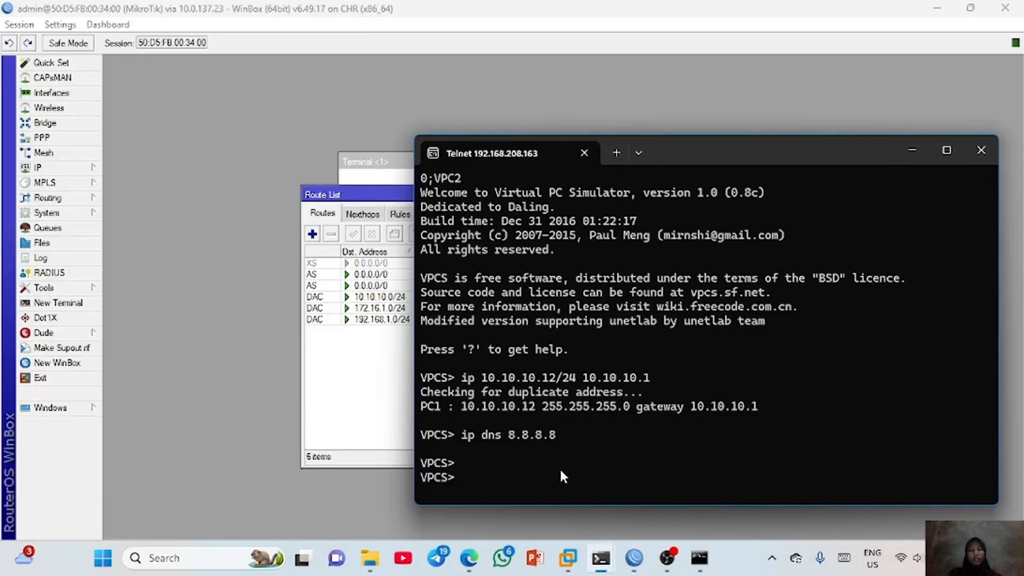
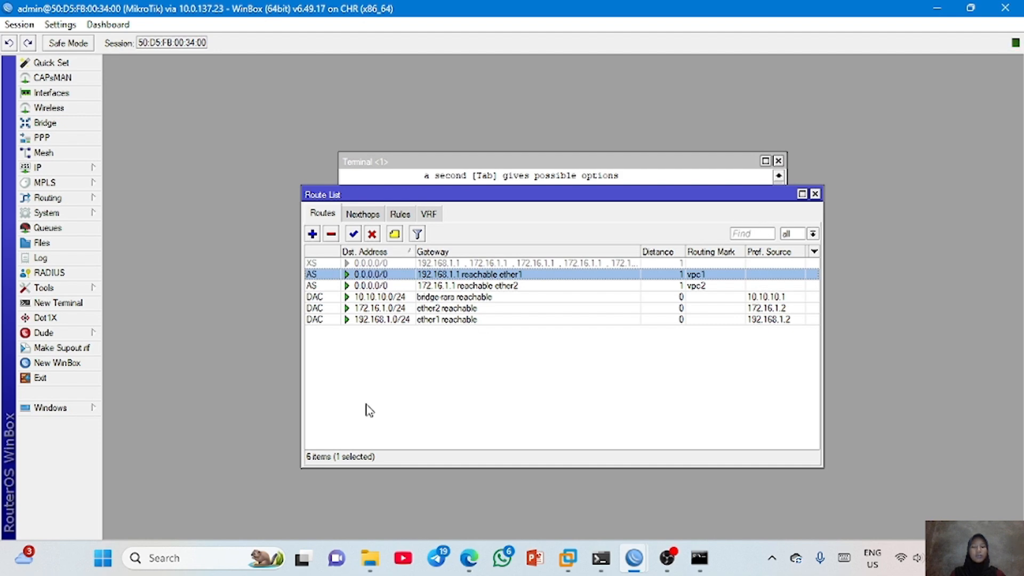
- Delete the routing rules for source addresses 10.10.10.11 and 10.10.10.12
left_click(400, 215)
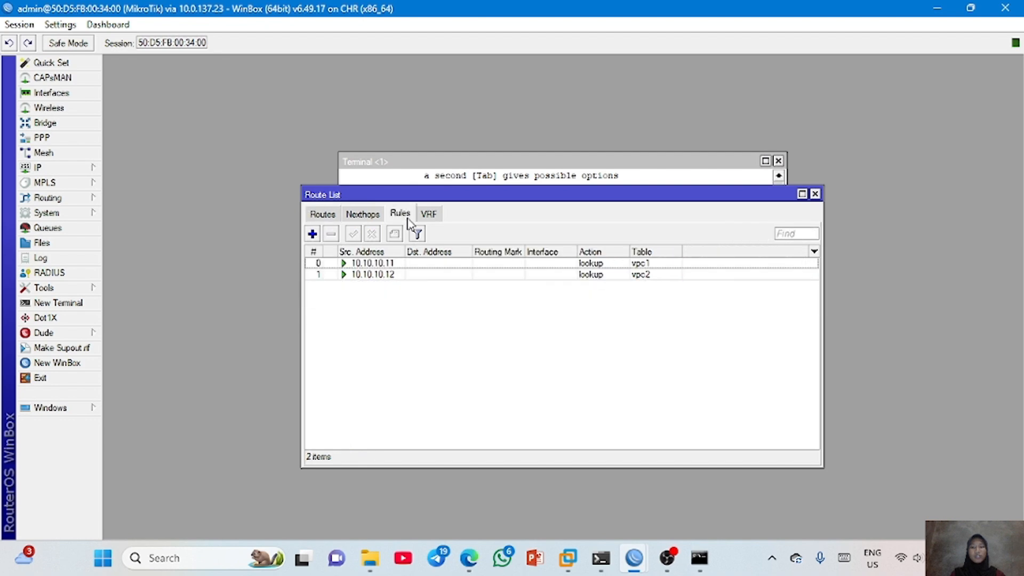
left_click(395, 264)
left_click(332, 234)
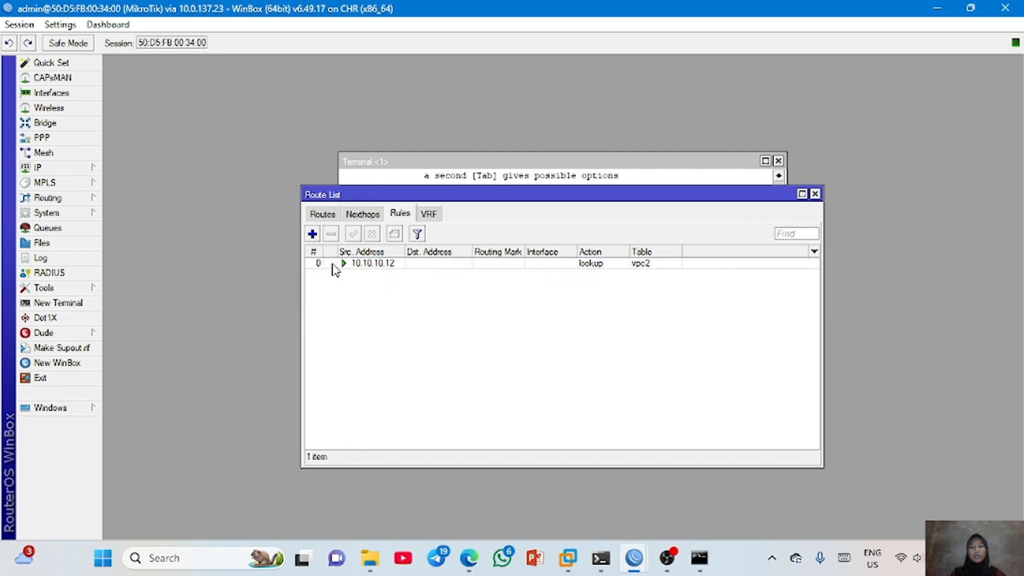
left_click(335, 268)
left_click(331, 233)
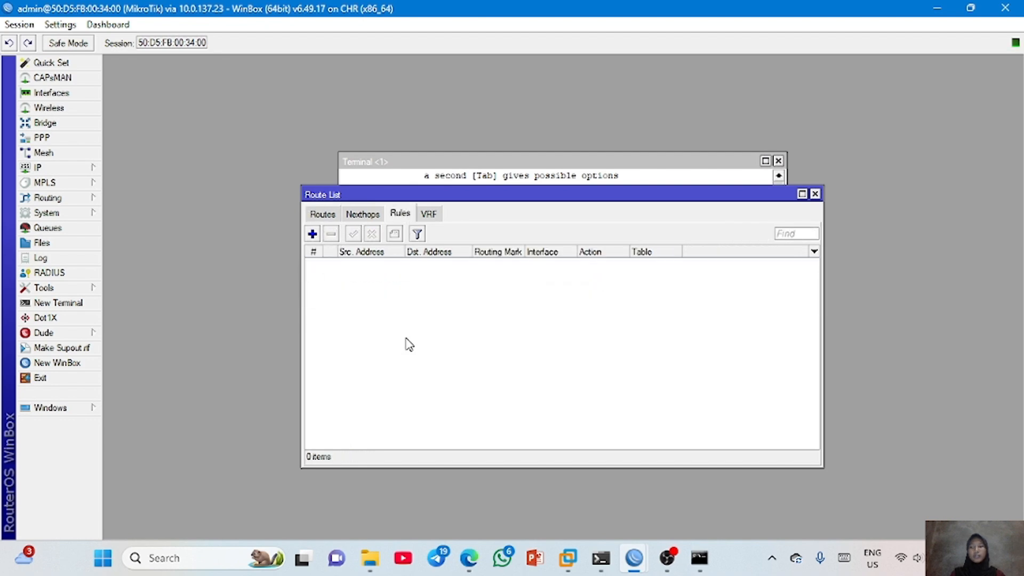
- Delete all static 0.0.0.0/0 routes: the vpc1 one, the disabled multi-gateway one and the vpc2 one
left_click(322, 214)
left_click(332, 233)
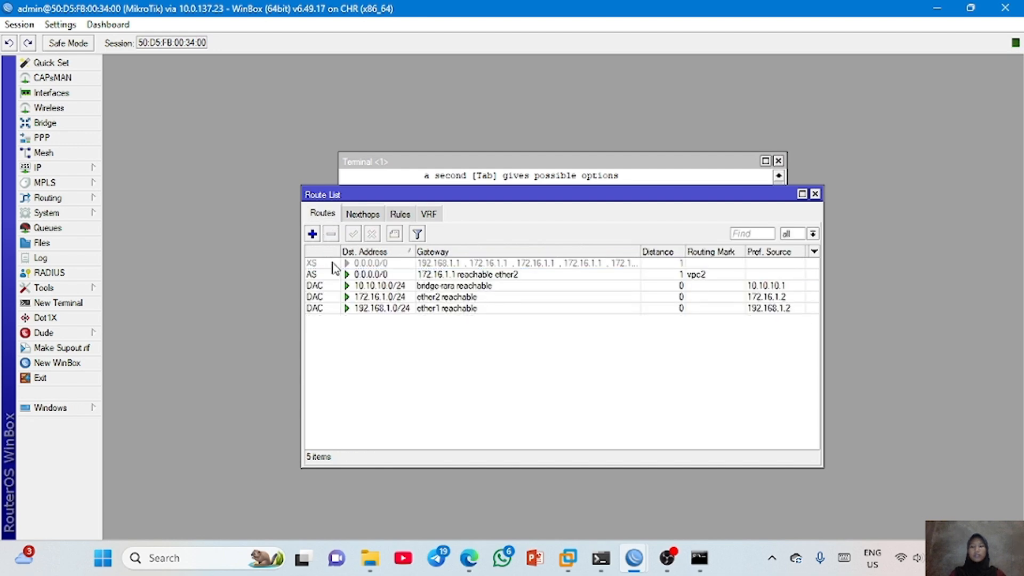
left_click(333, 265)
left_click(331, 234)
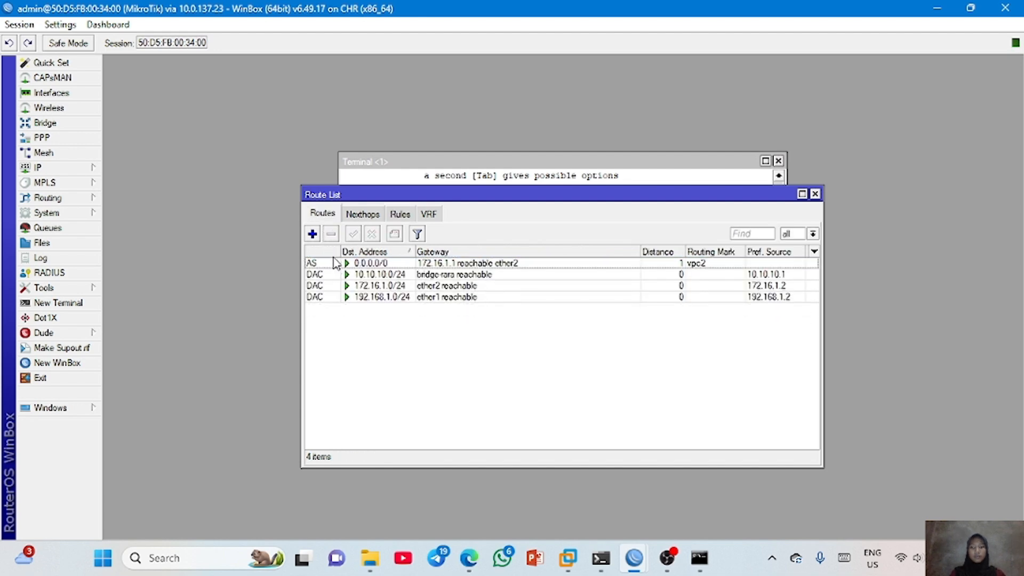
left_click(332, 263)
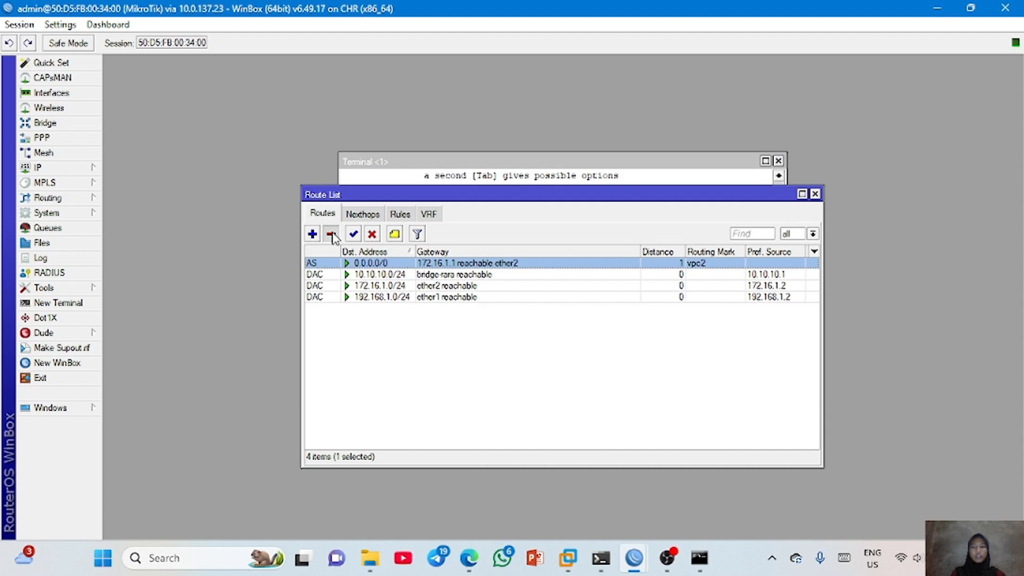
left_click(332, 233)
- Start a new firewall mangle rule in the prerouting chain with source address 10.10.10.11
left_click(73, 170)
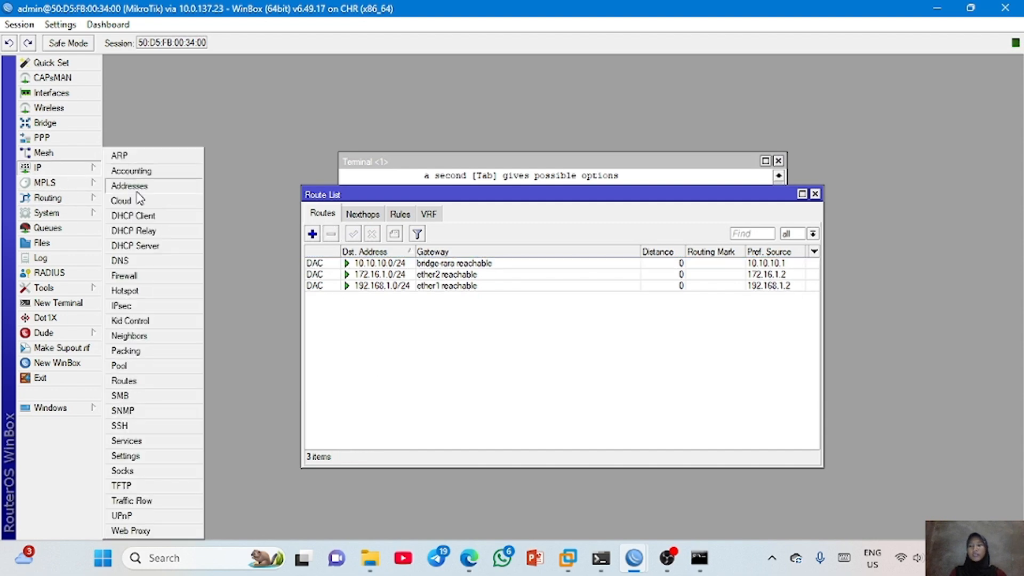
left_click(155, 277)
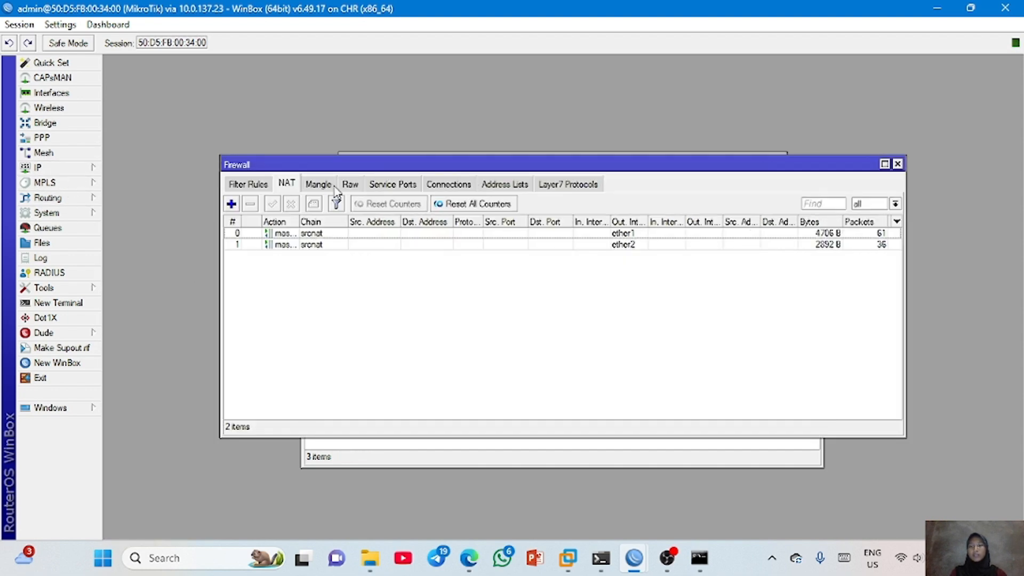
left_click(320, 185)
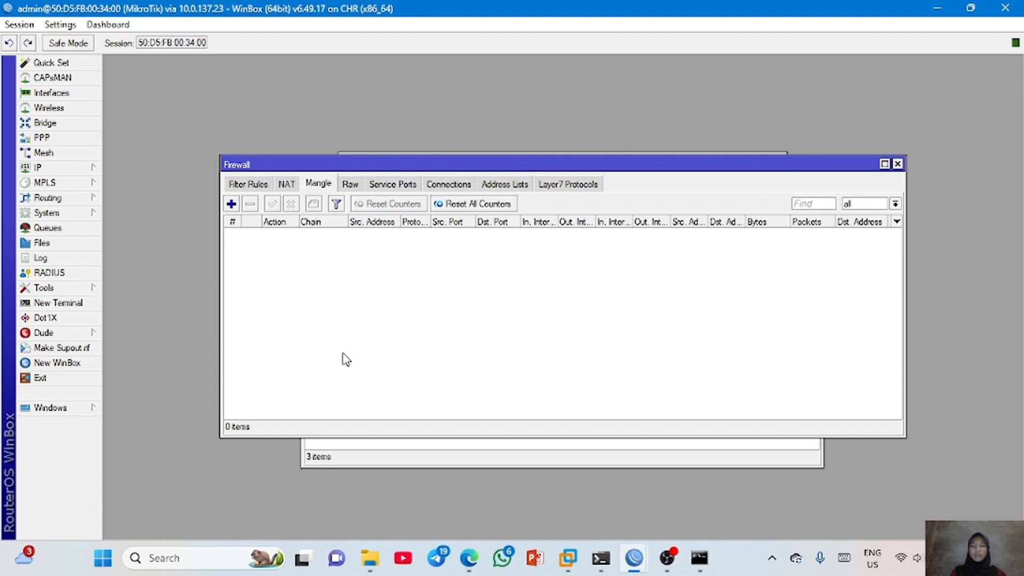
left_click(231, 204)
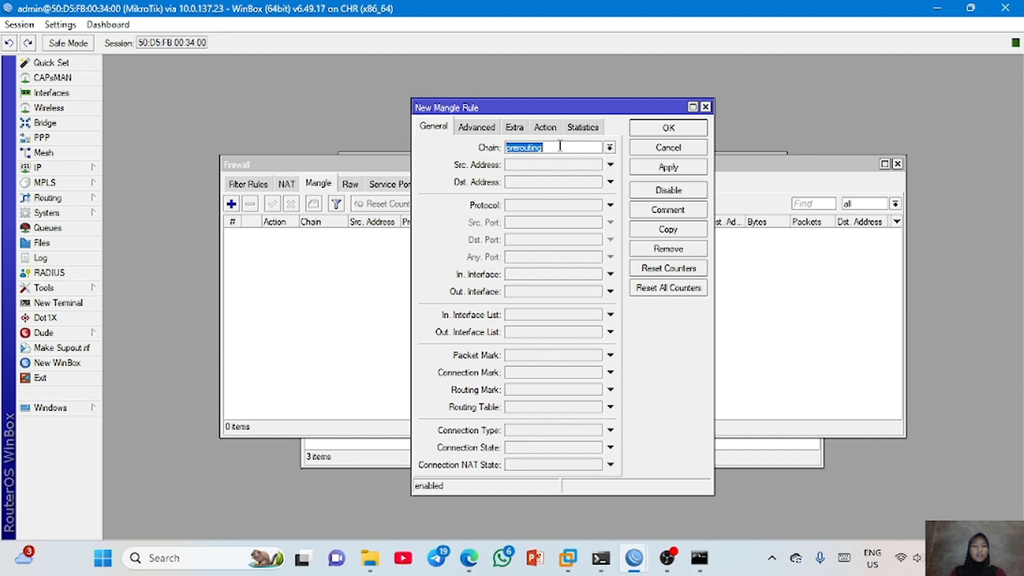
left_click(555, 165)
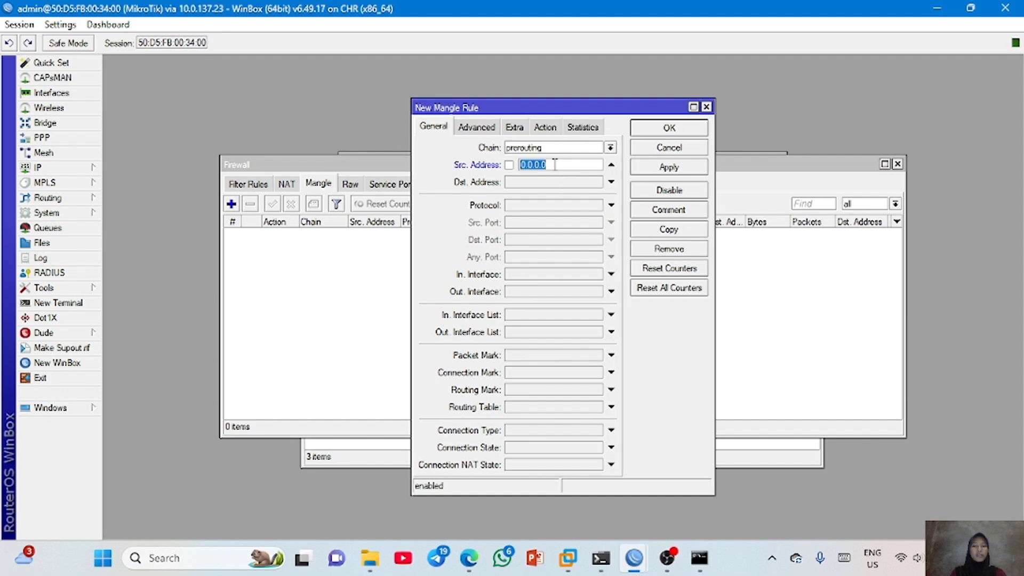
type("10.10.10.")
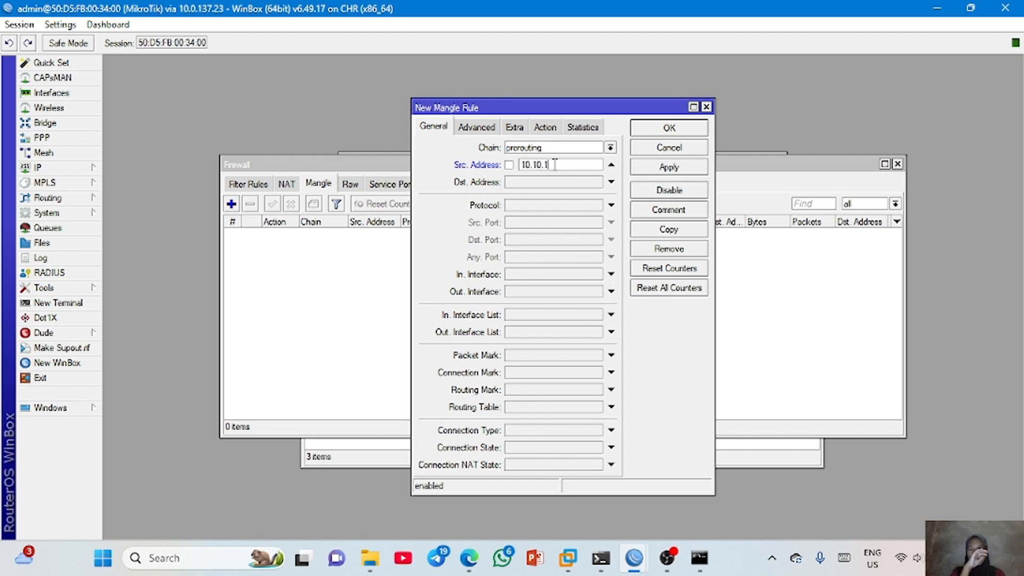
- Set the 10.10.10.11 rule's action to mark routing with new routing mark mangle-isp-1 and save it
left_click(546, 127)
left_click(540, 149)
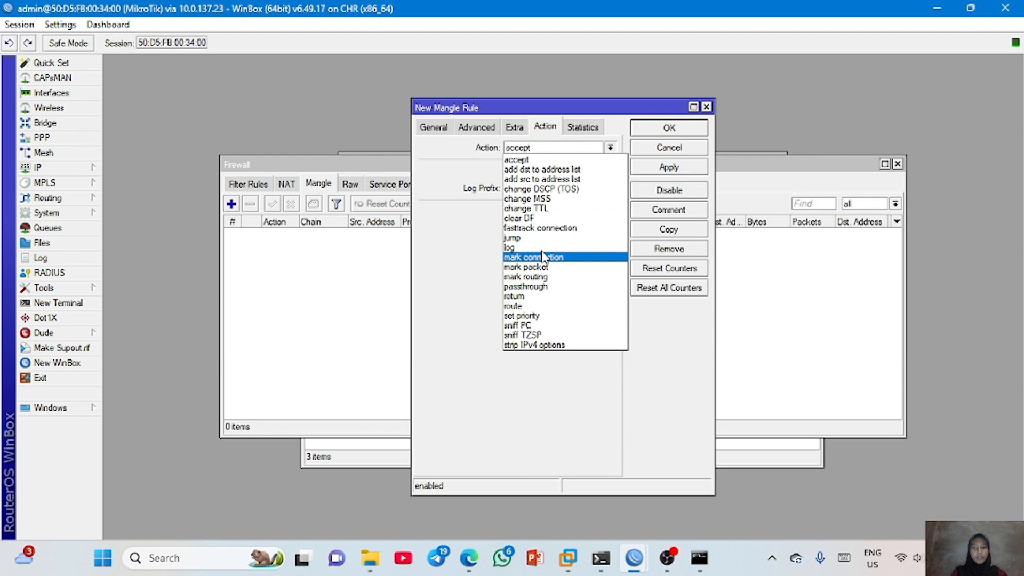
left_click(549, 277)
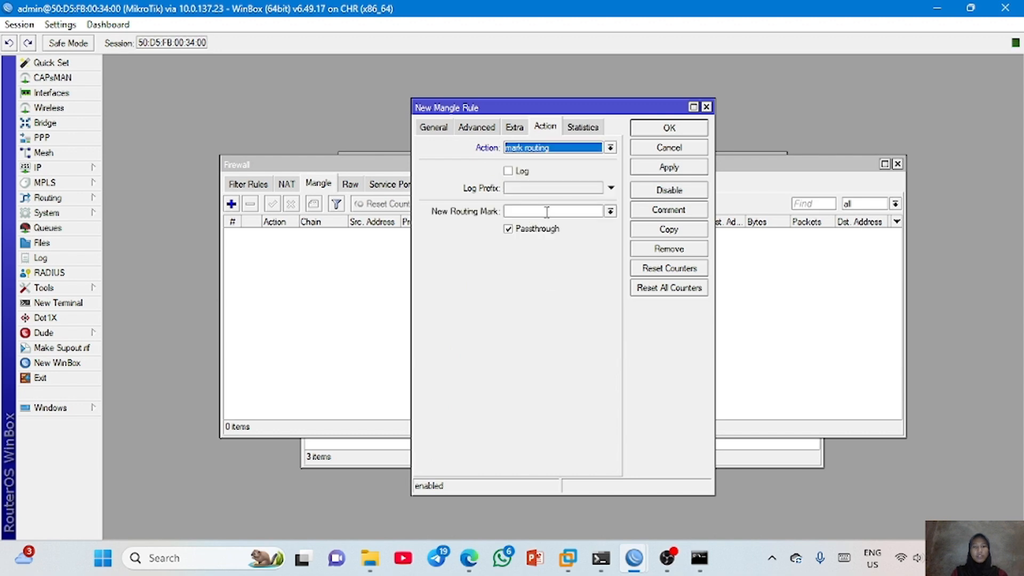
left_click(547, 212)
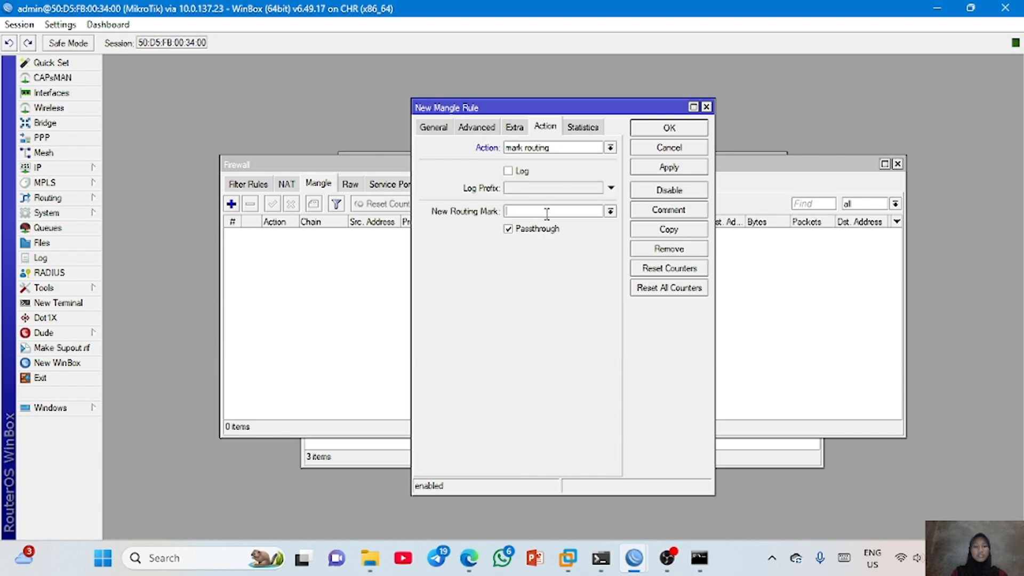
type("mangle")
left_click(669, 167)
left_click(669, 128)
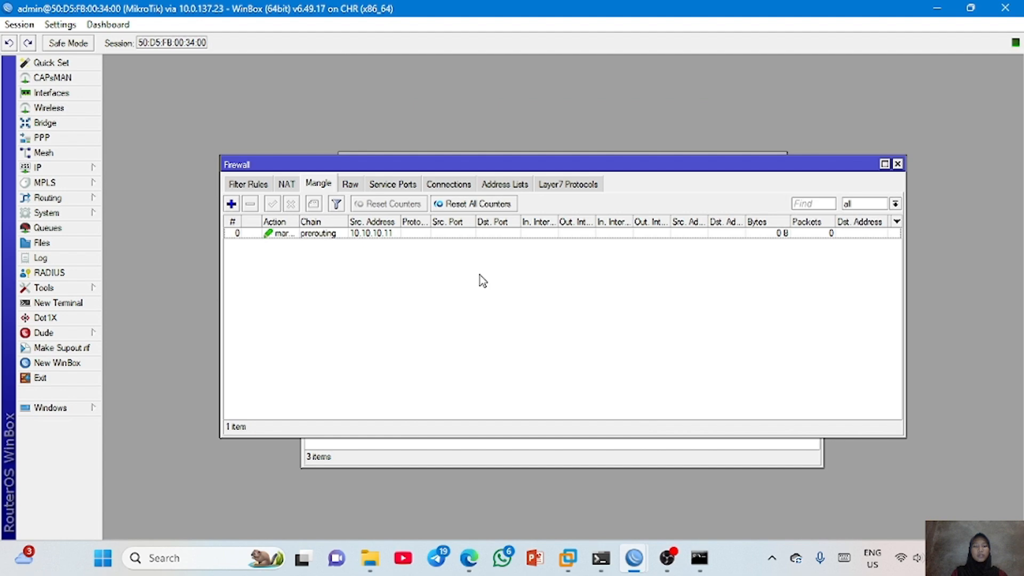
- Start a second prerouting mangle rule with source address 10.10.10.12
left_click(231, 204)
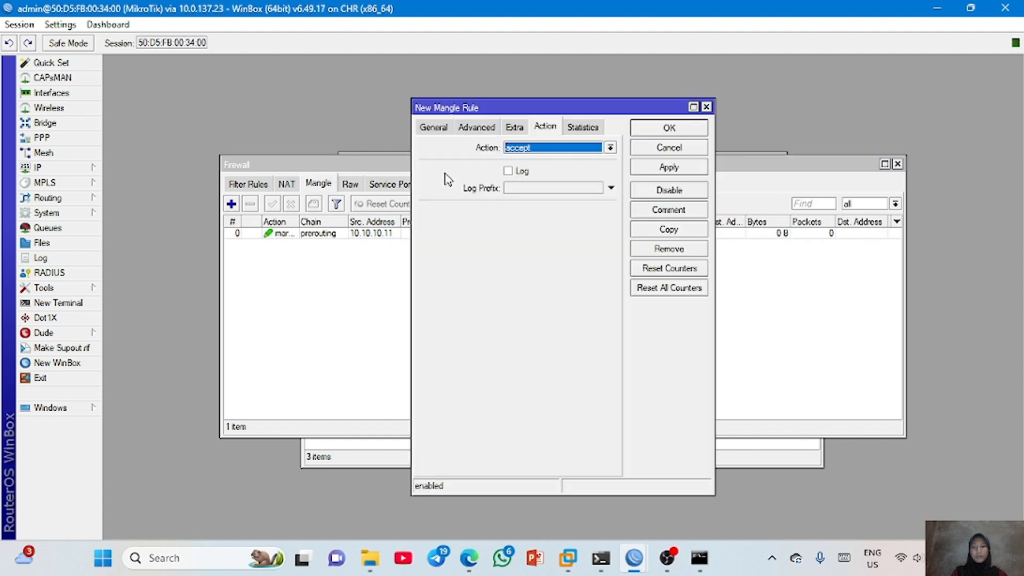
left_click(435, 127)
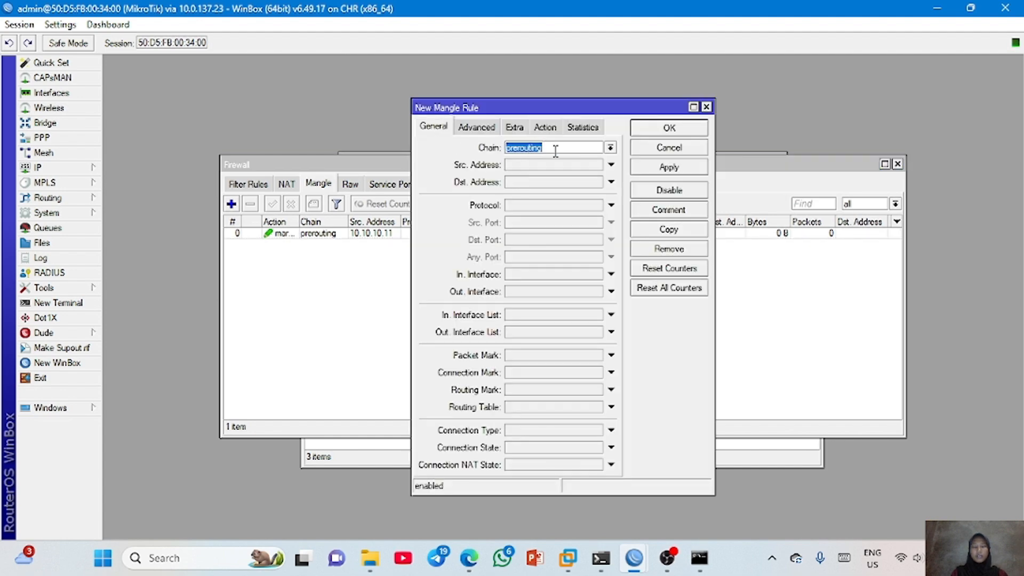
left_click(548, 166)
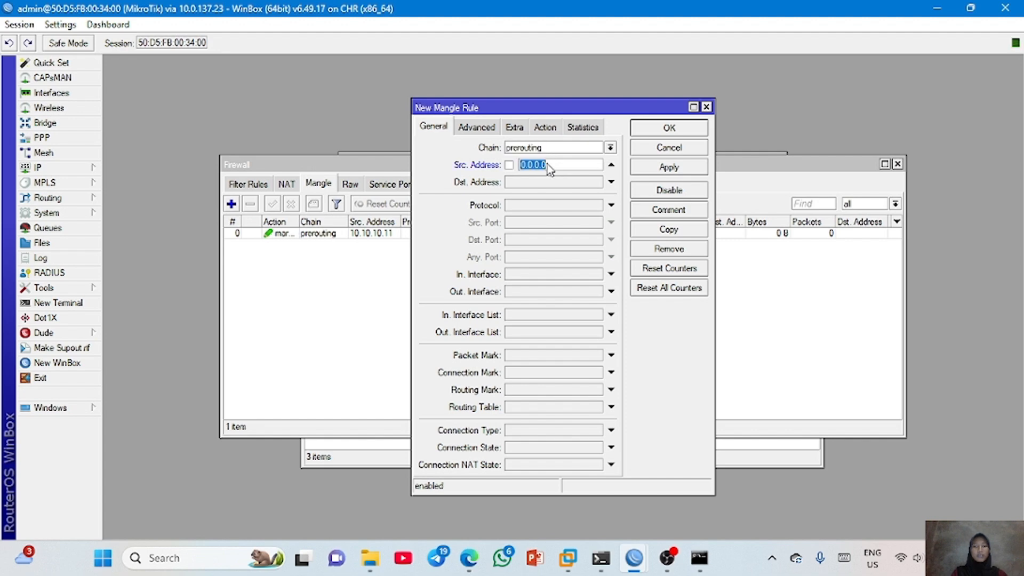
type("10.10.10.12")
- Set the 10.10.10.12 rule's action to mark routing with new routing mark mangle-isp-2 and save it
left_click(547, 128)
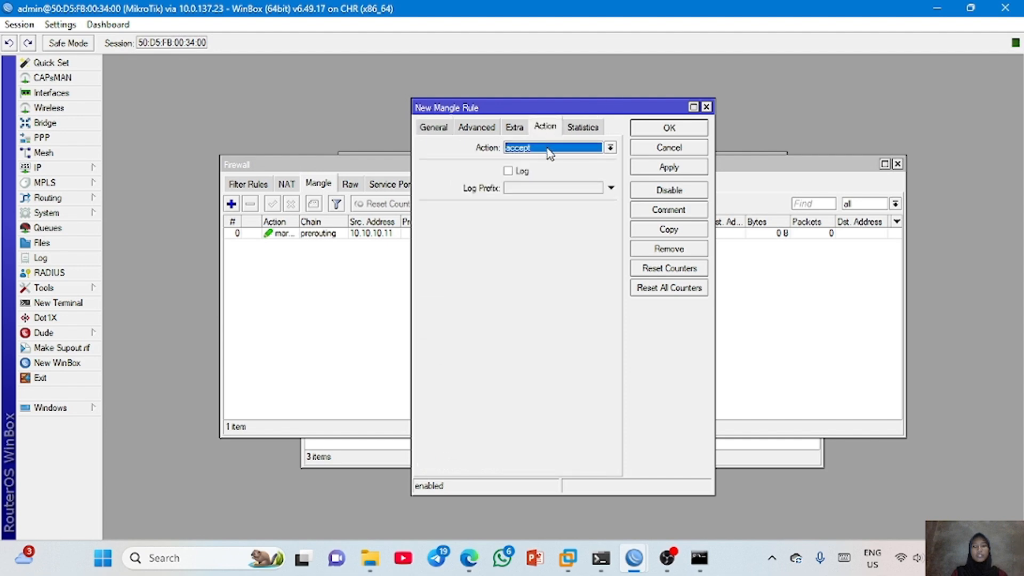
left_click(550, 151)
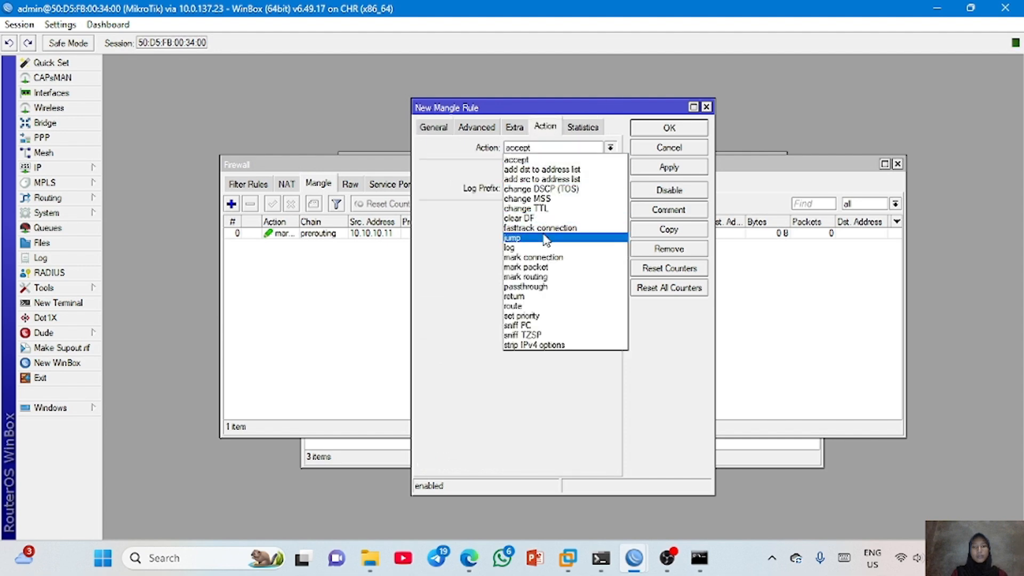
left_click(547, 277)
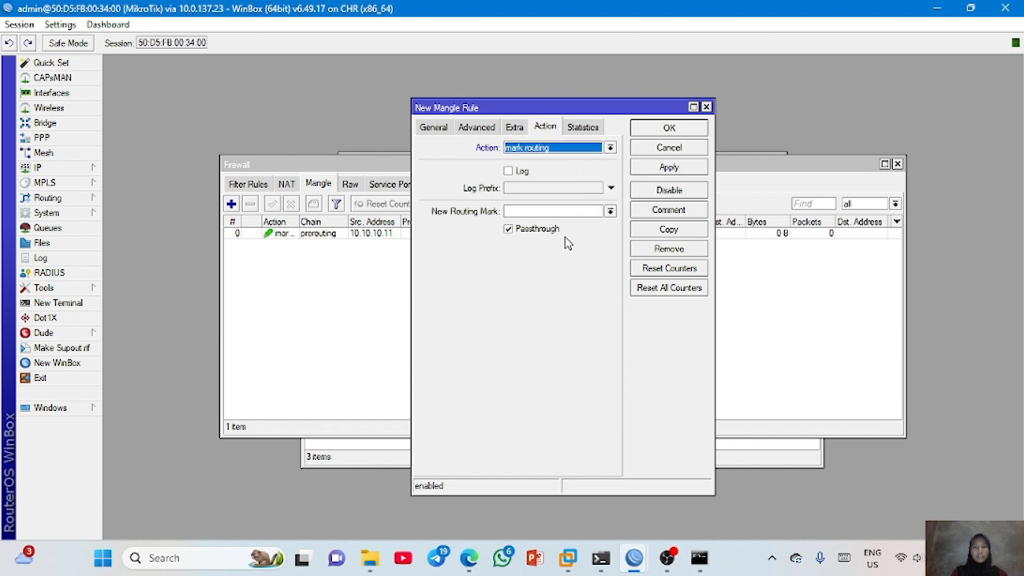
left_click(550, 213)
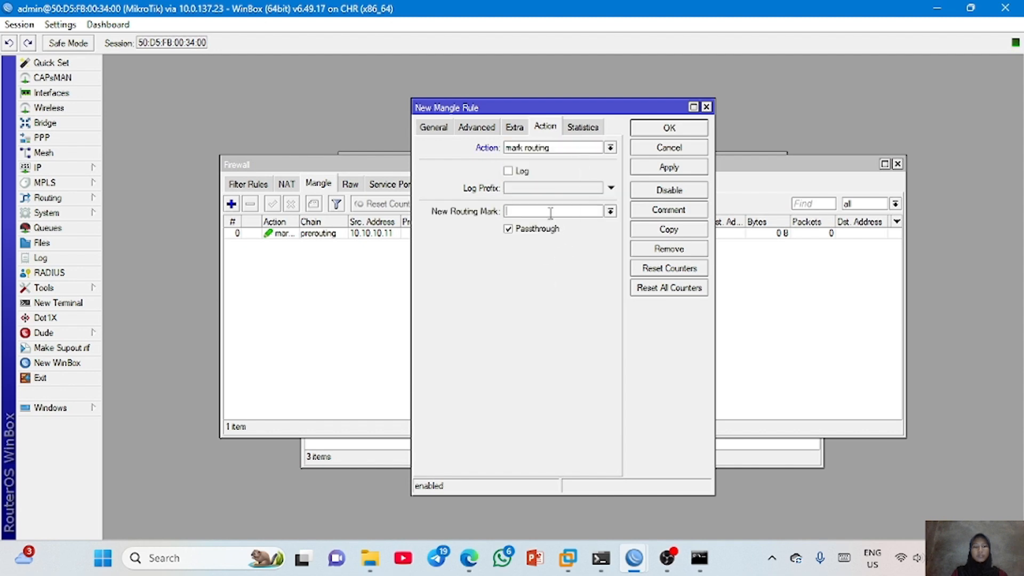
type("mangle-isp-2")
left_click(673, 169)
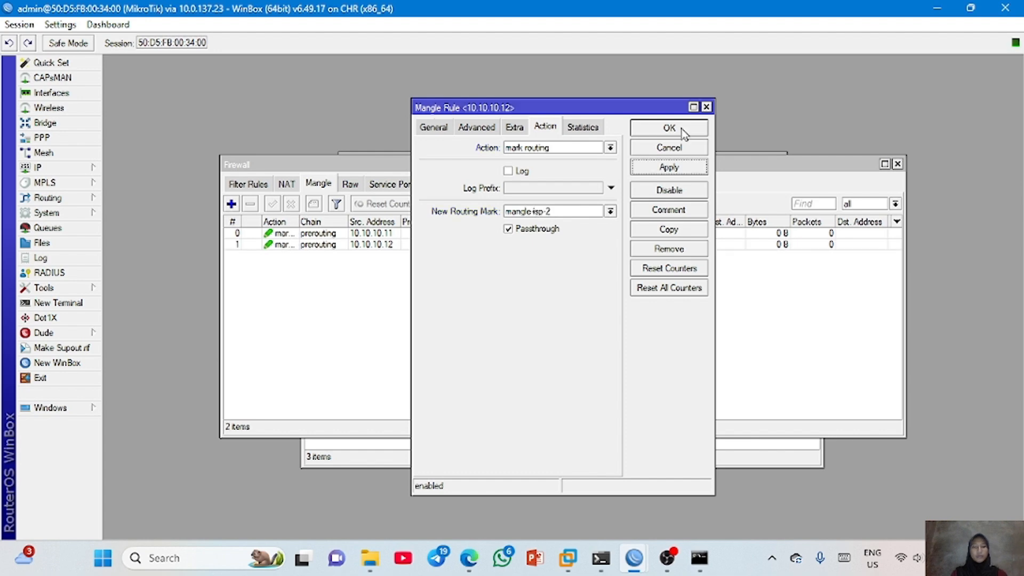
left_click(669, 128)
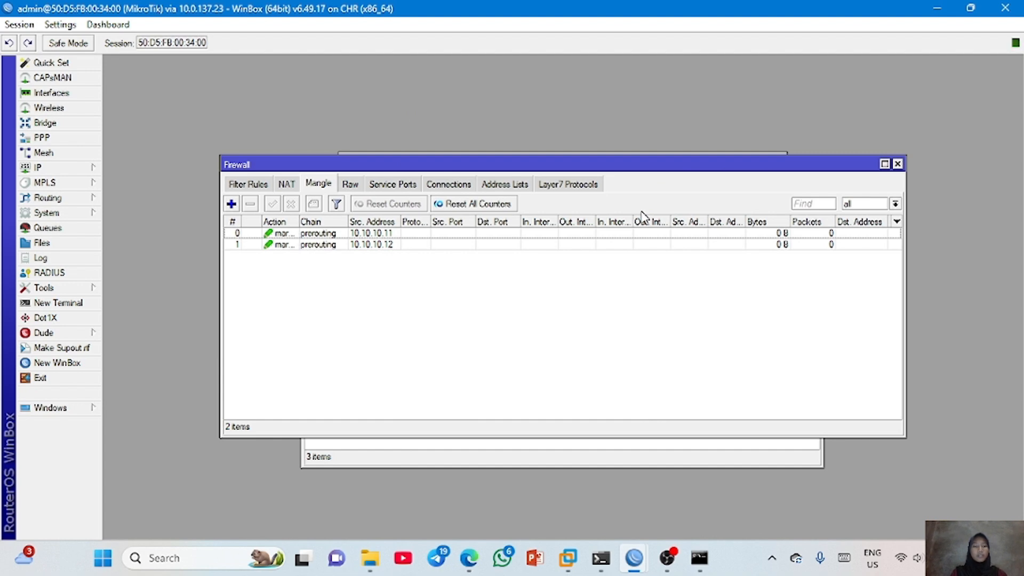
- Add a 0.0.0.0/0 route with gateway 192.168.1.1 and routing mark mangle-isp-1
left_click(82, 171)
left_click(147, 384)
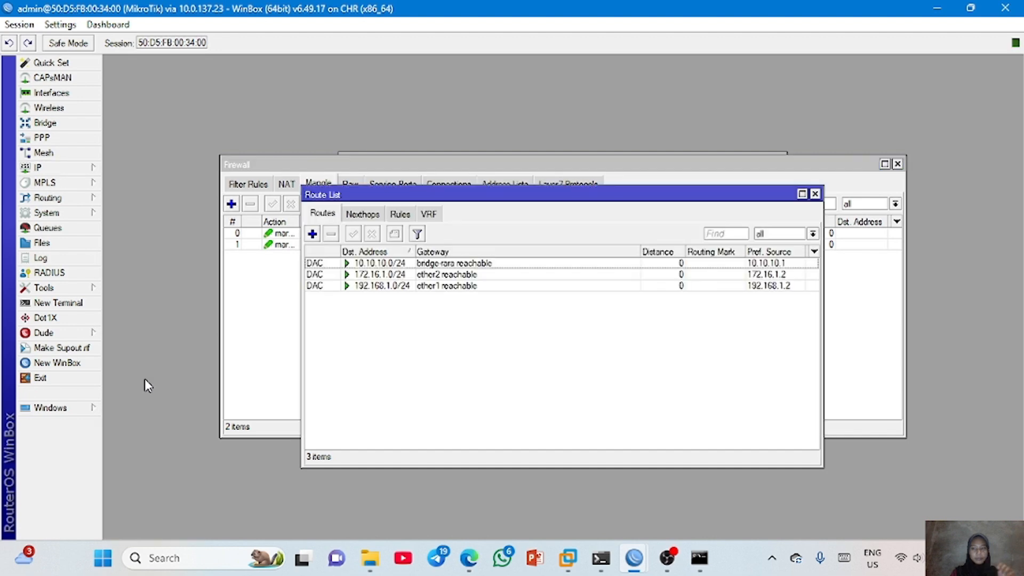
left_click(313, 233)
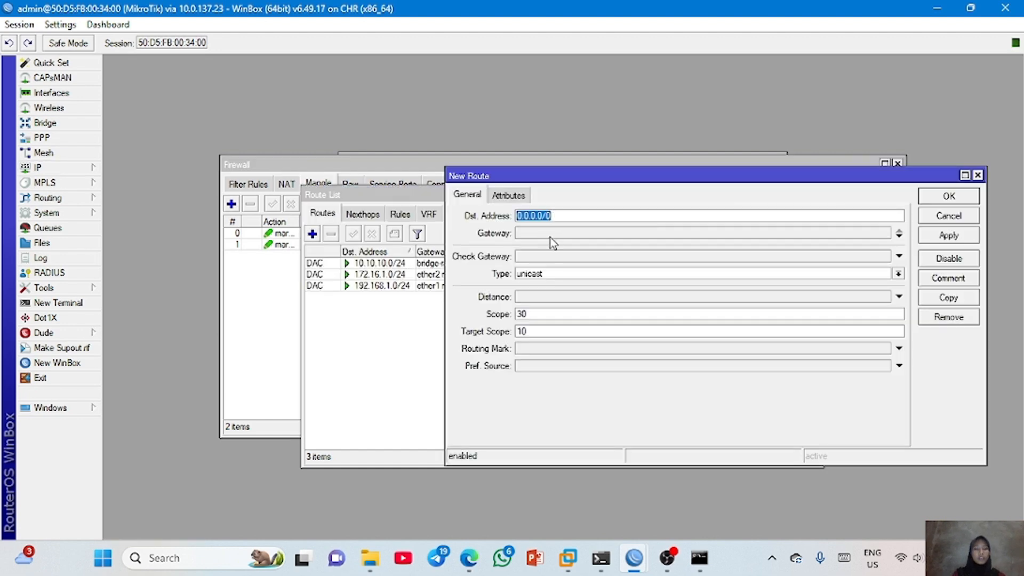
left_click(550, 238)
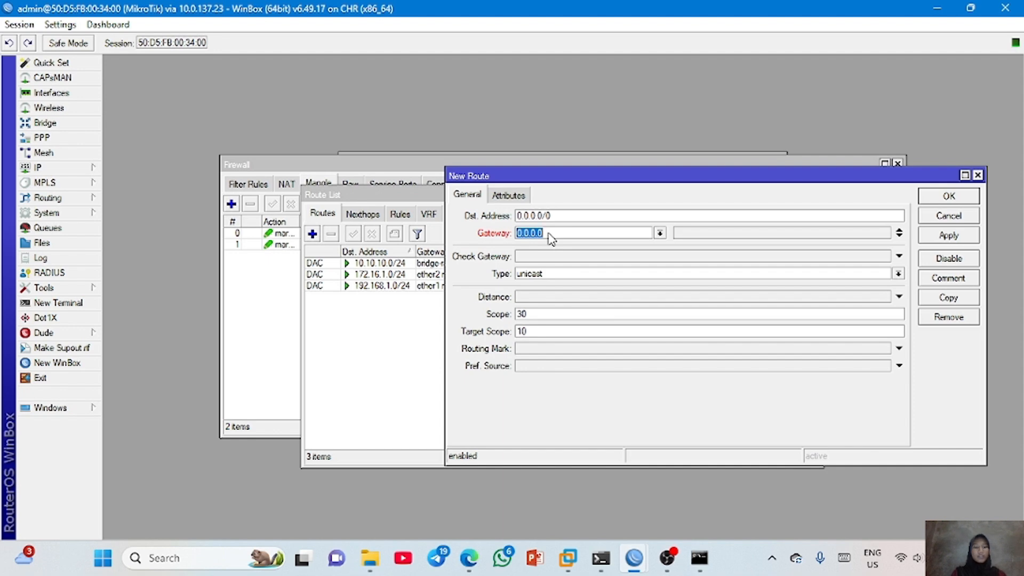
type("10")
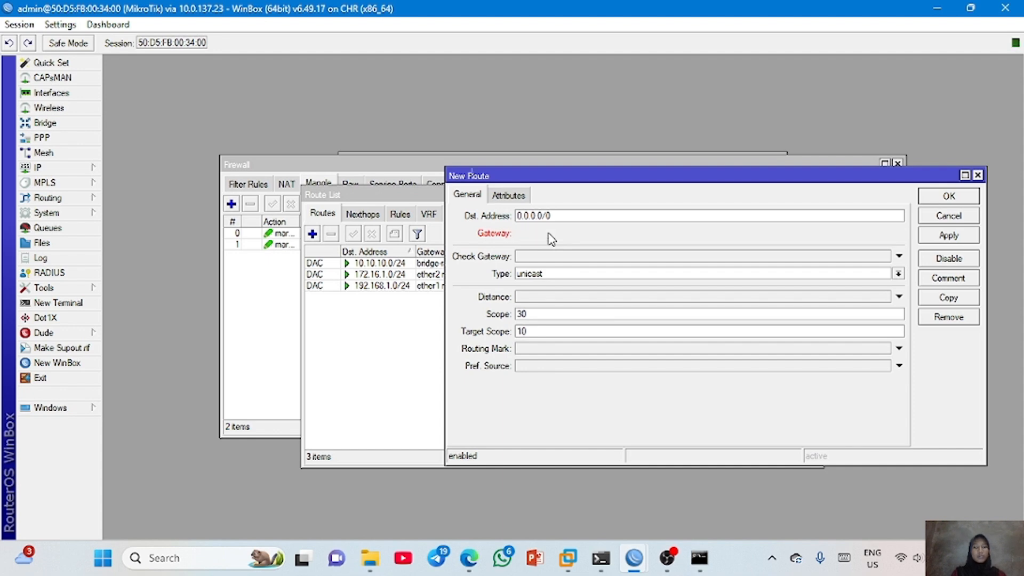
left_click(549, 238)
type("192.168.1.1")
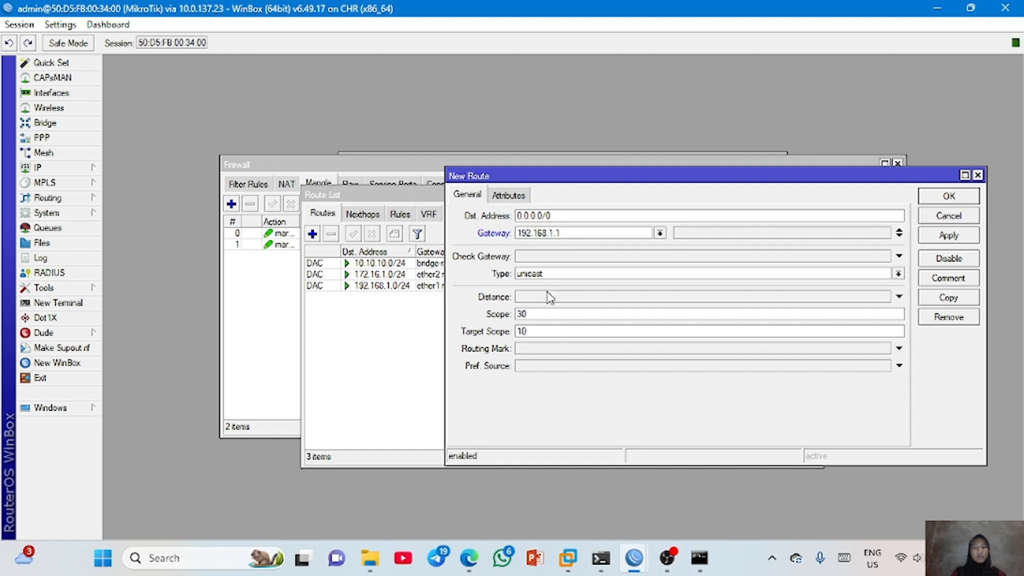
left_click(553, 349)
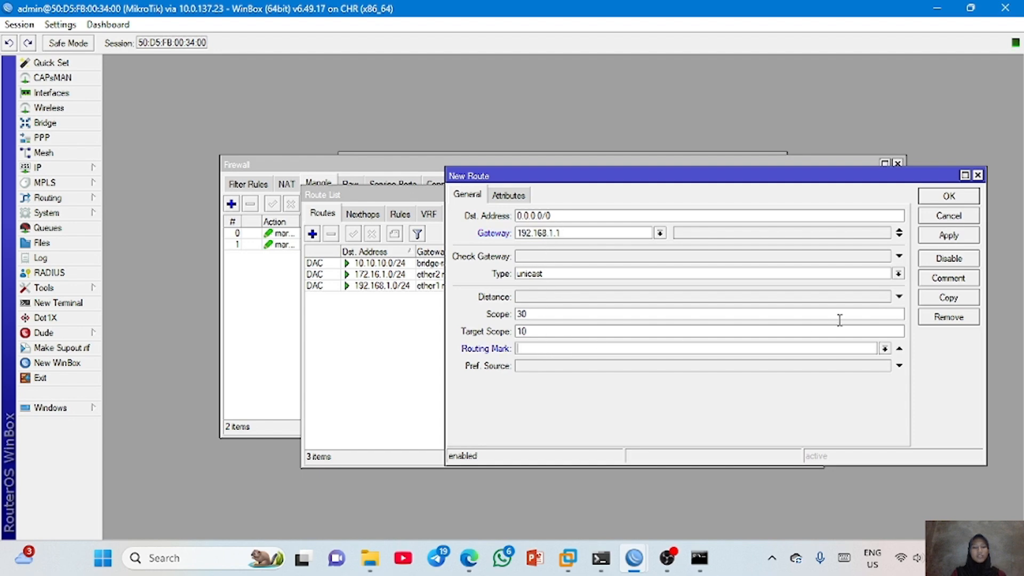
left_click(884, 349)
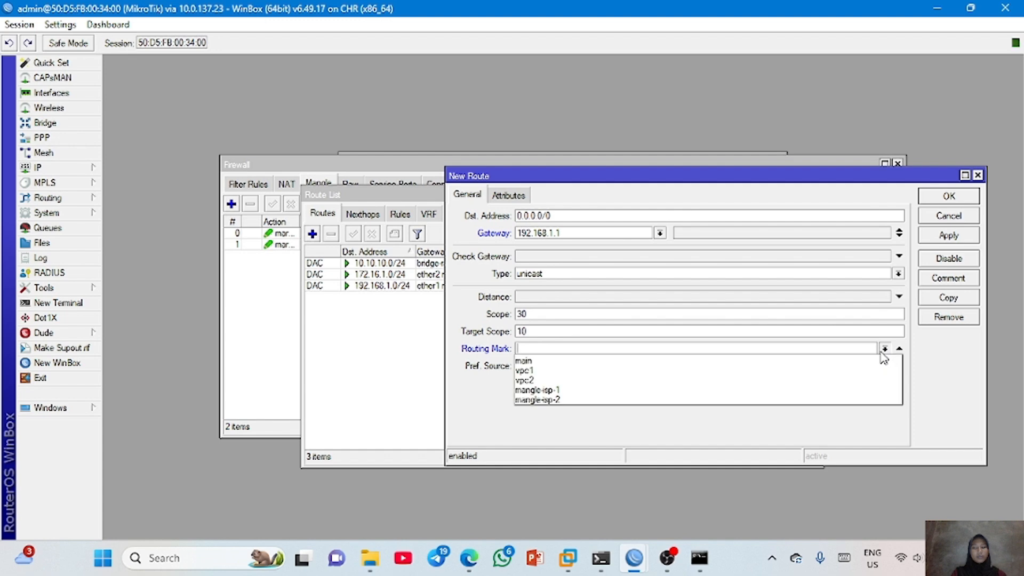
left_click(655, 391)
left_click(949, 237)
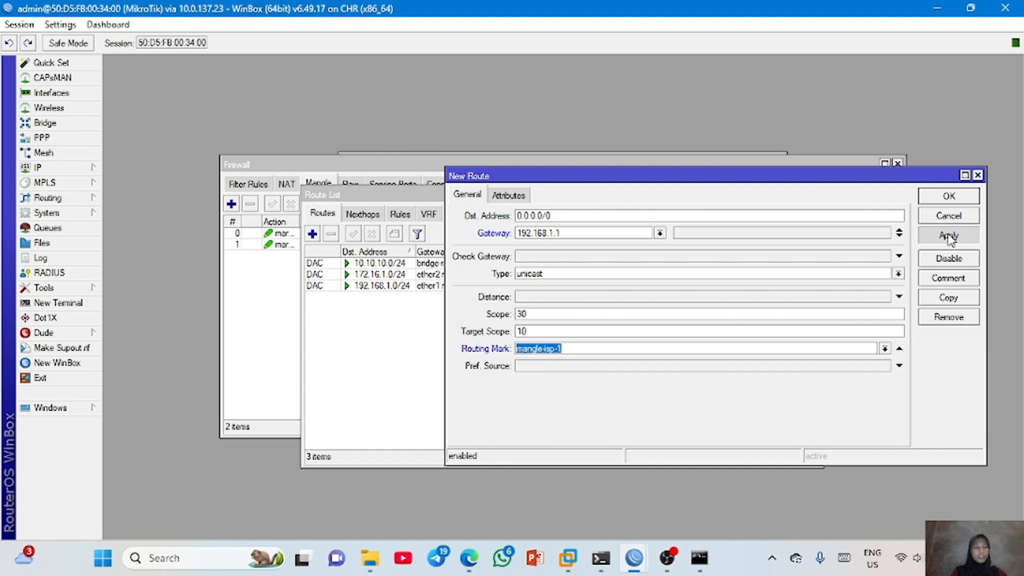
left_click(950, 197)
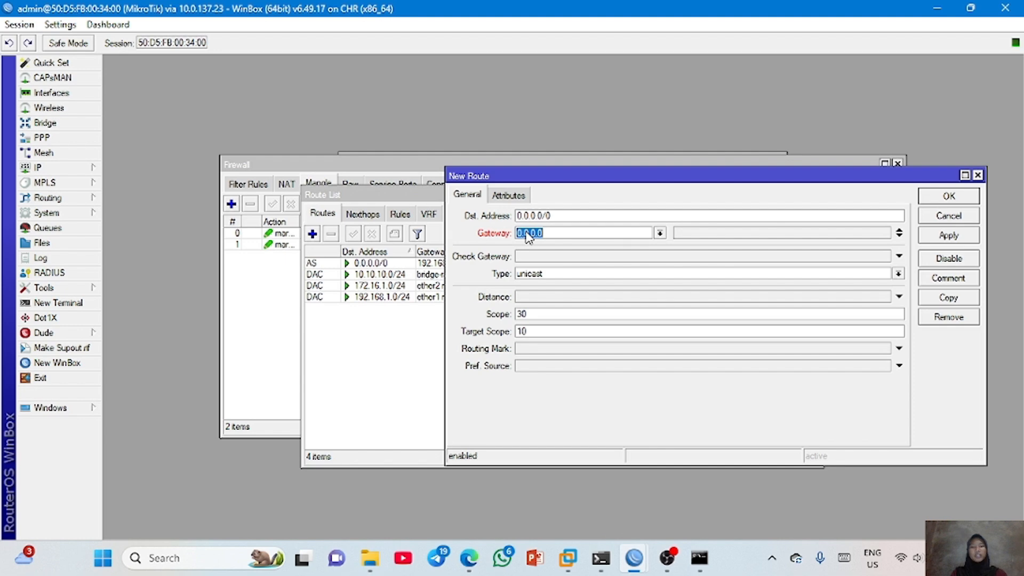
- Add another 0.0.0.0/0 route with gateway 172.16.1.1 and routing mark mangle-isp-2
type("172.16.")
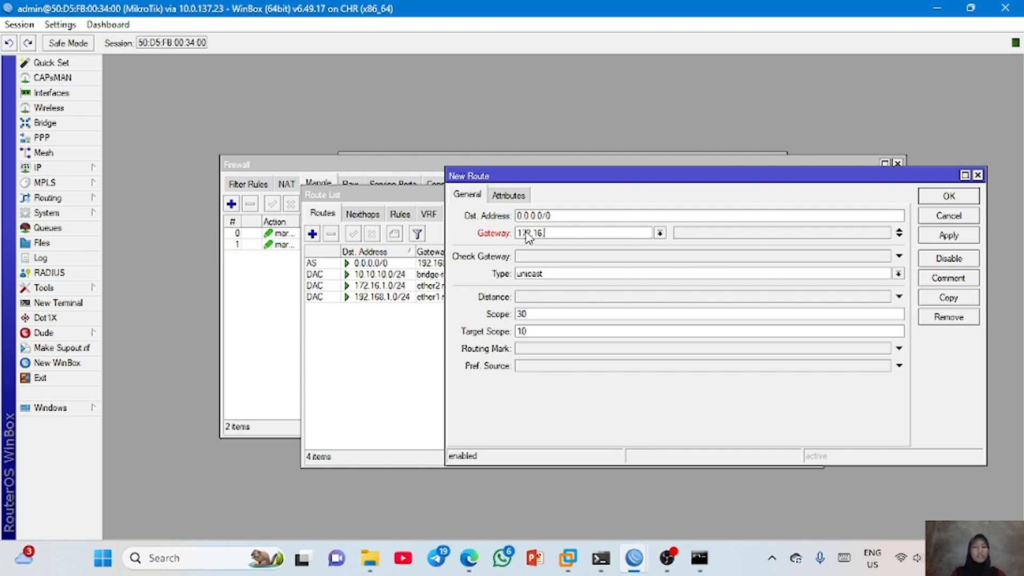
type("1.1")
left_click(537, 350)
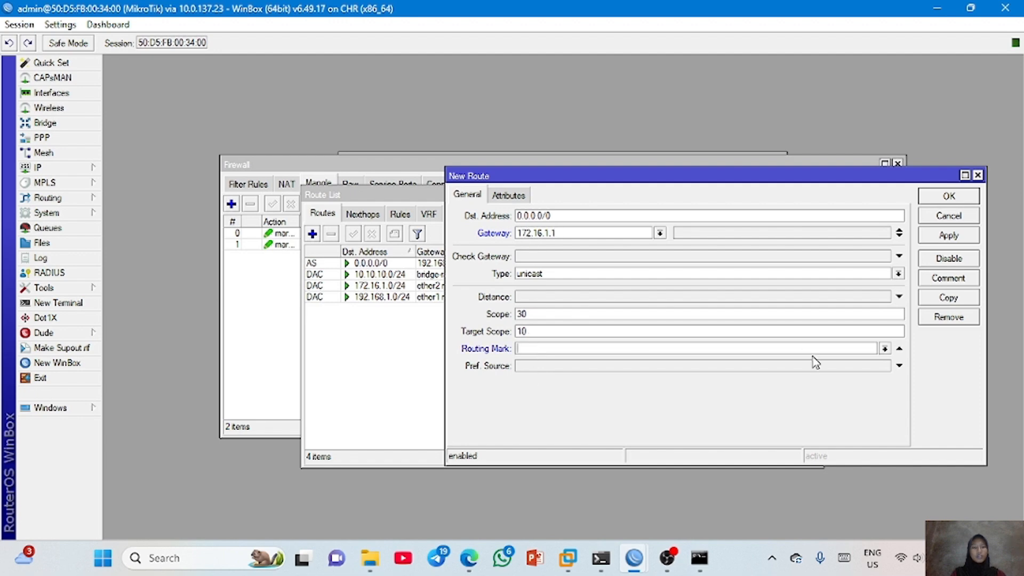
left_click(885, 350)
left_click(783, 409)
left_click(885, 349)
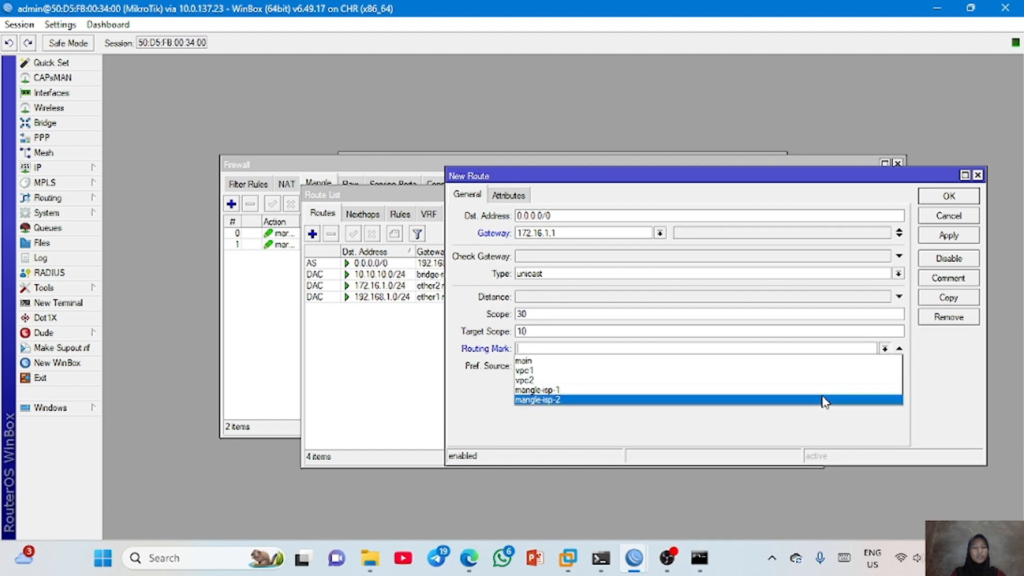
left_click(825, 404)
left_click(957, 236)
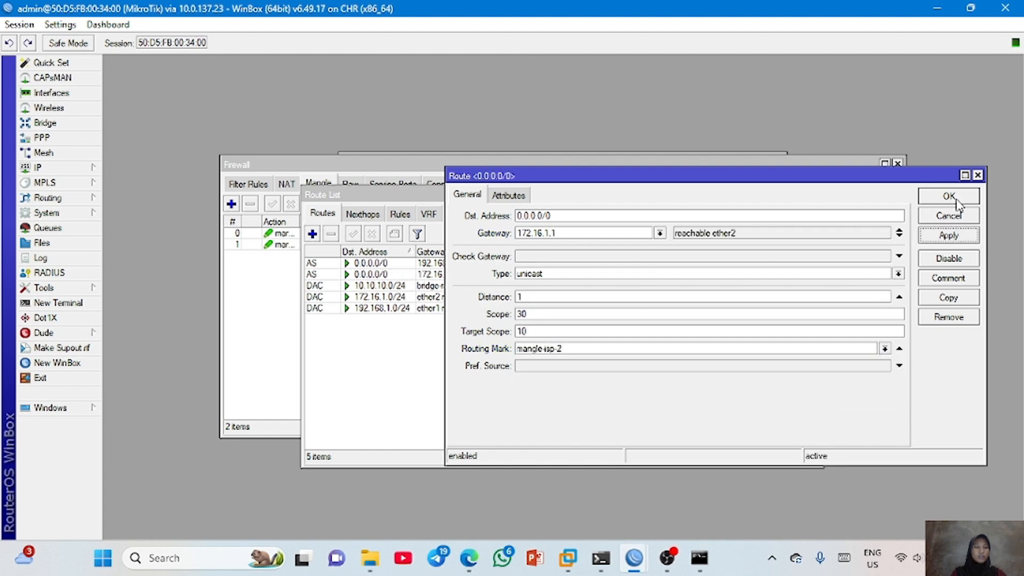
left_click(949, 196)
- Switch from WinBox to the VPC telnet console, ping 8.8.8.8 and stop after a couple of replies
key("alt+Tab")
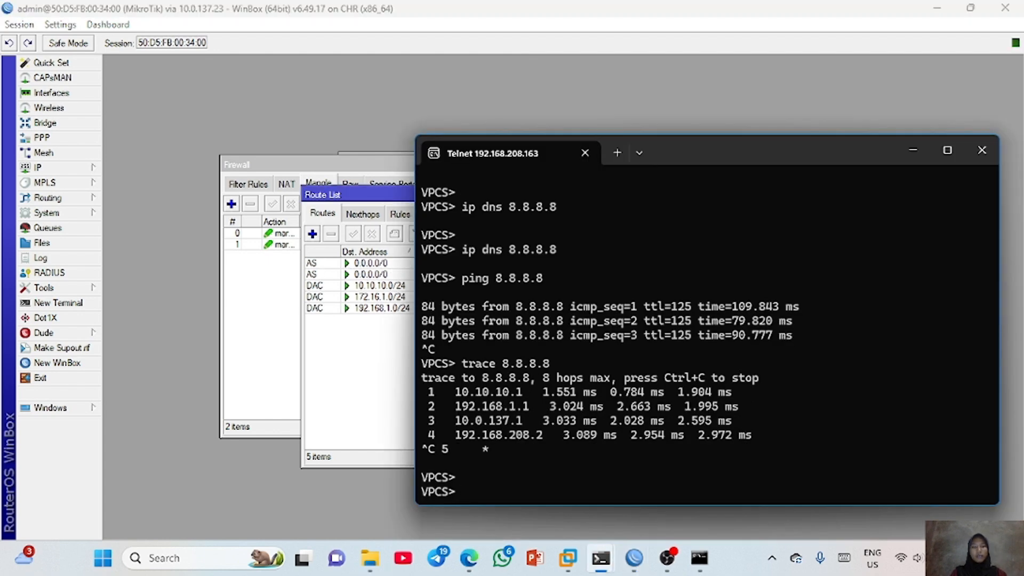
type("ping 8.8.8.8")
key("Return")
key("ctrl+c")
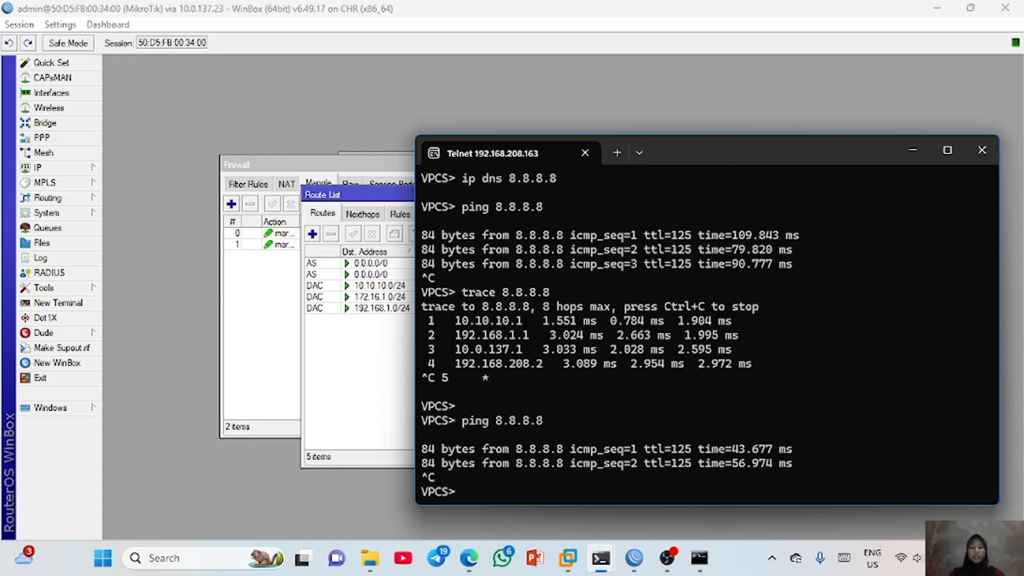
- Trace the path from the VPC to 8.8.8.8, stopping it after the fourth hop
key("Up")
key("Up")
key("Return")
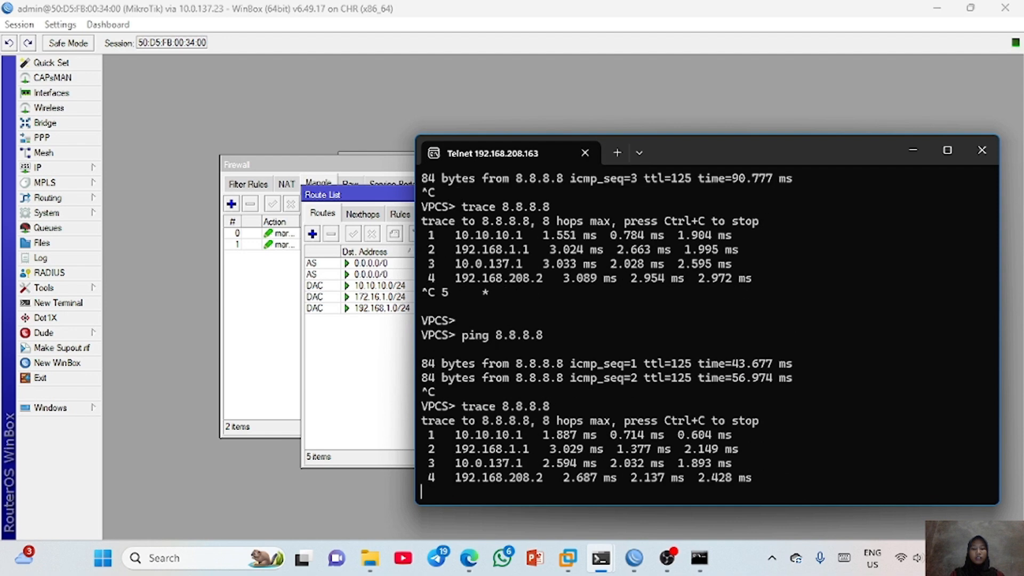
key("ctrl+c")
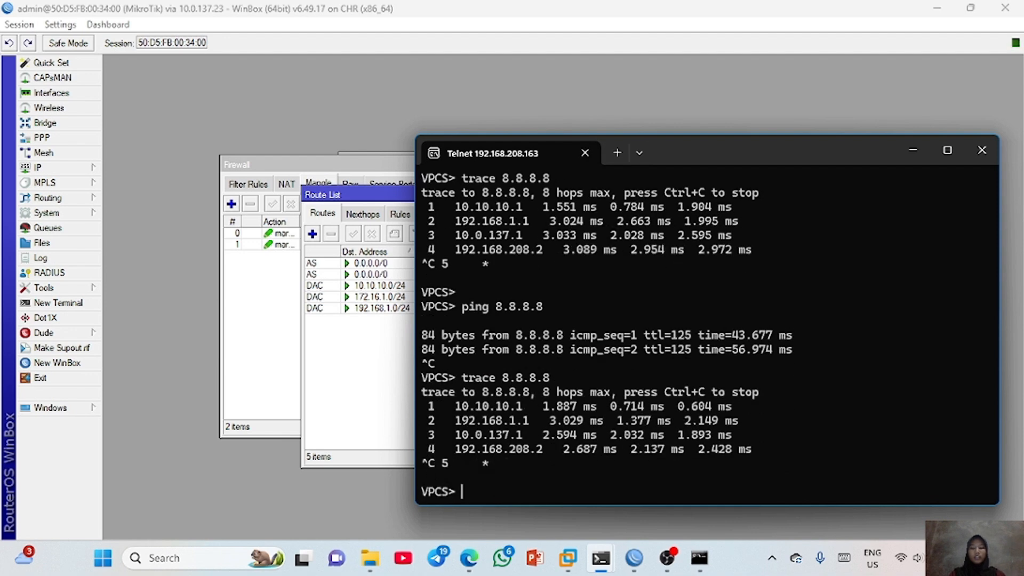